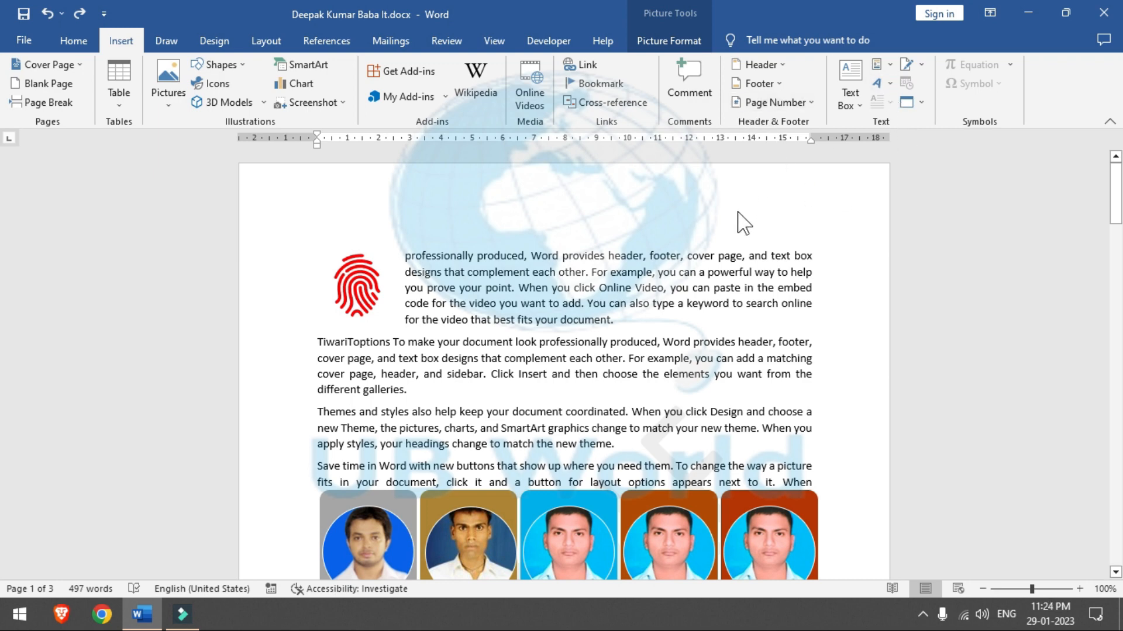
Step: Select all of the document's text and pictures and delete them, leaving a blank page
click(685, 251)
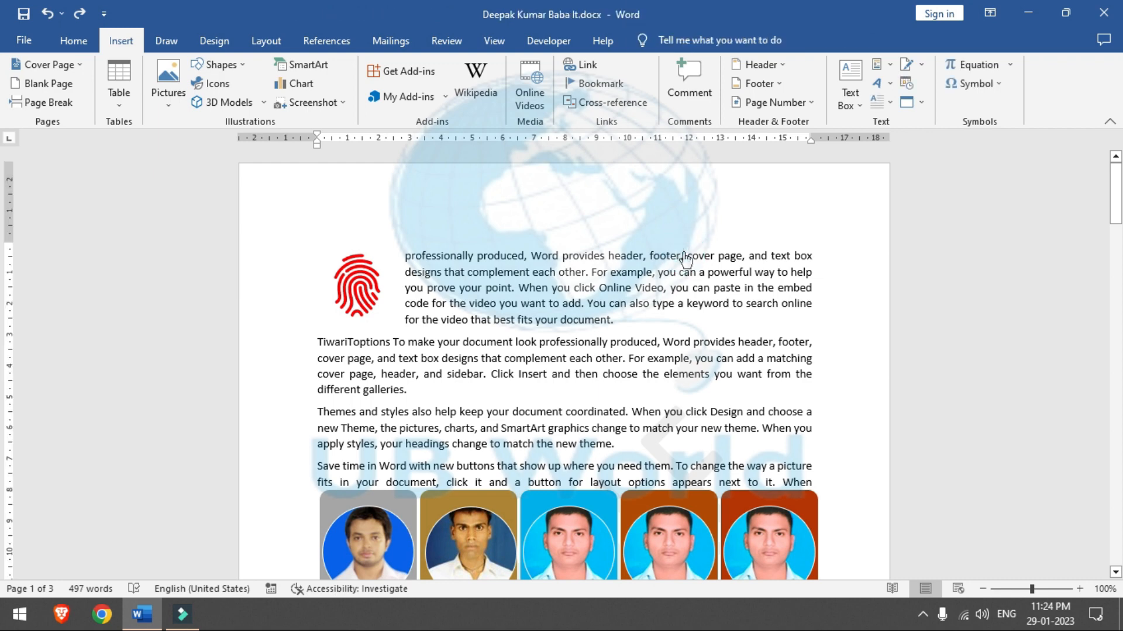
key(ctrl+a)
key(Delete)
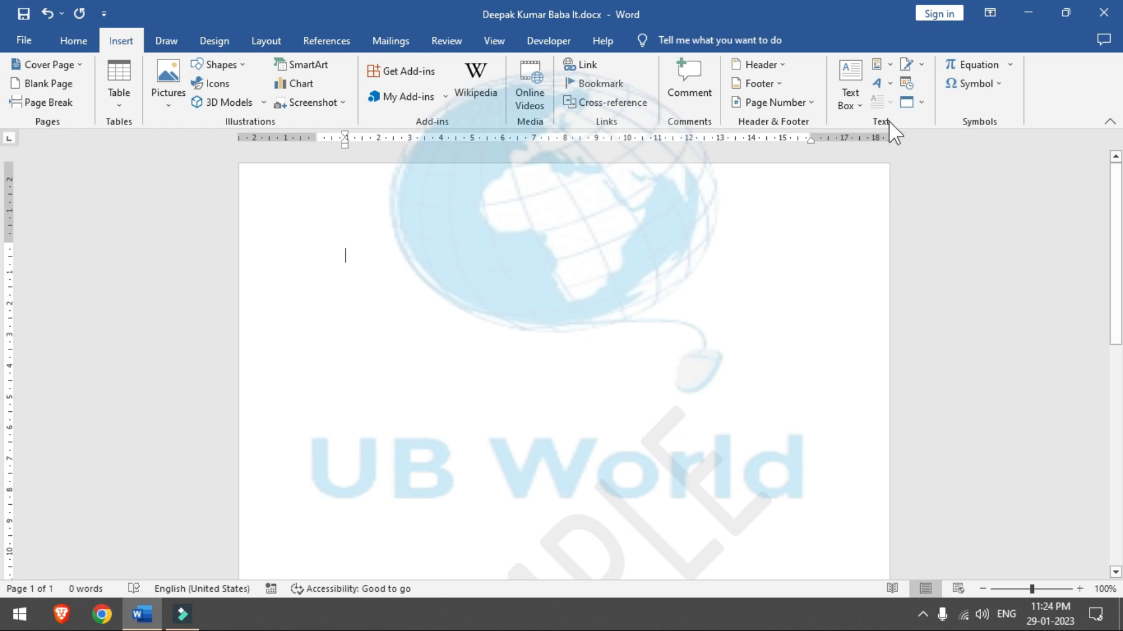
Step: Insert a Simple Text Box with placeholder quote text from the built-in Text Box gallery
click(858, 105)
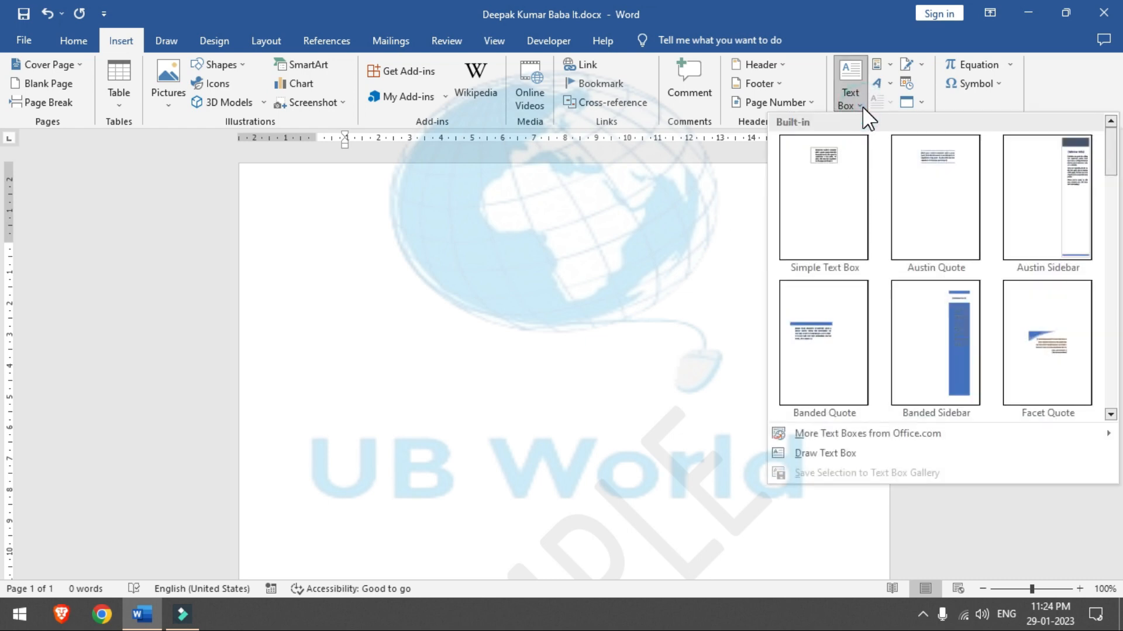
click(836, 178)
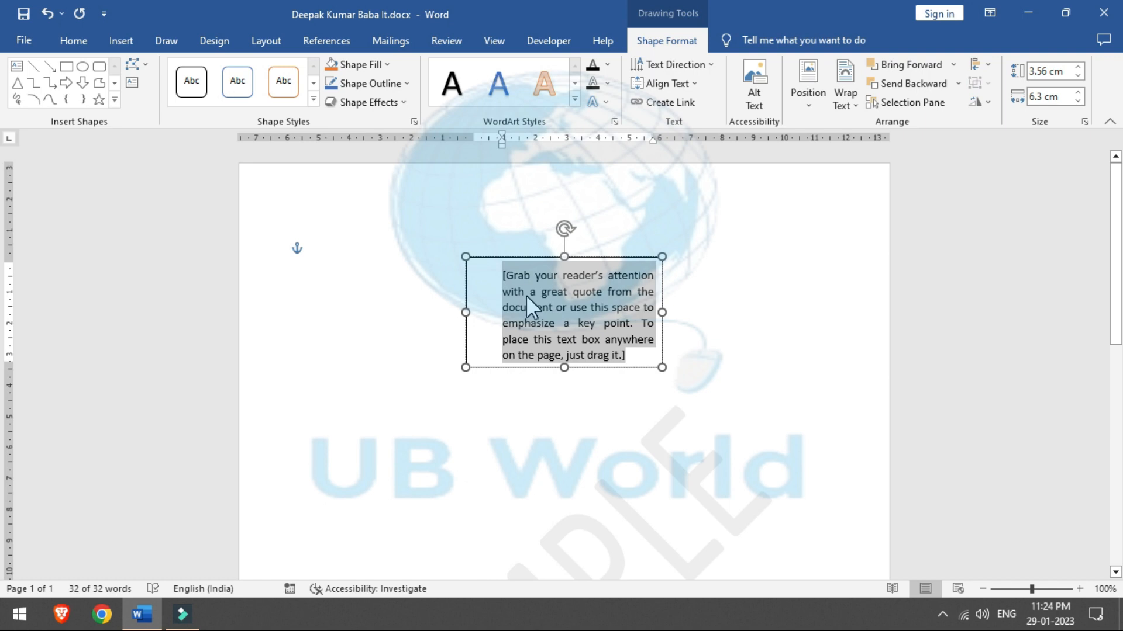
Step: Widen the quote text box to 13.76 cm by dragging both side handles outward
click(465, 313)
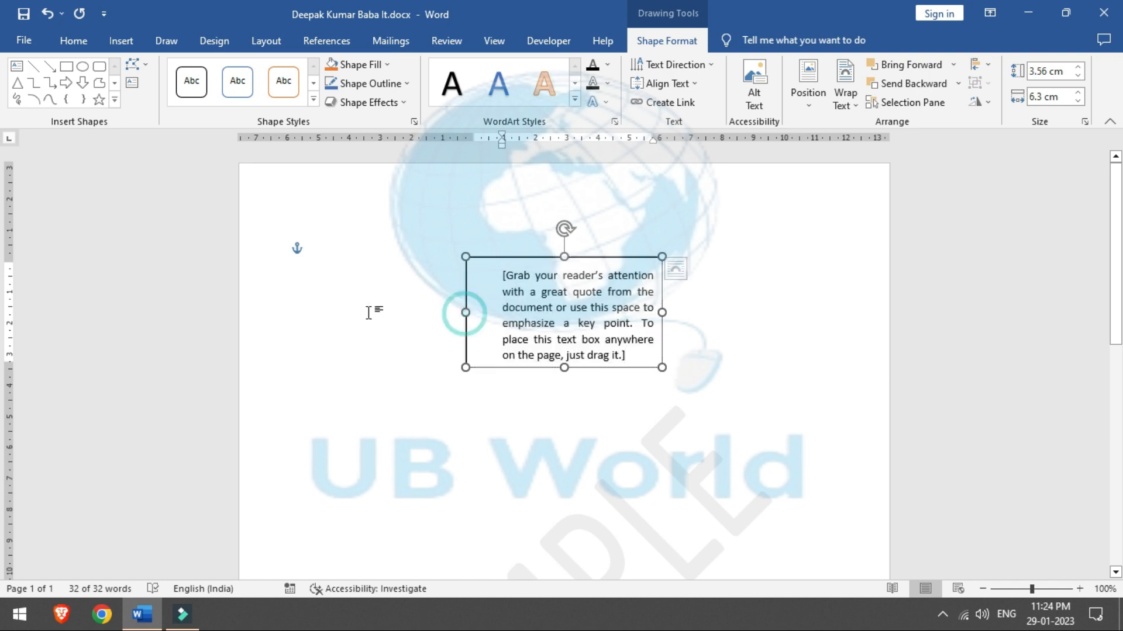
drag(368, 313, 316, 313)
drag(662, 288, 744, 288)
Step: Position the text box at Top Center of the page and deselect it
click(810, 102)
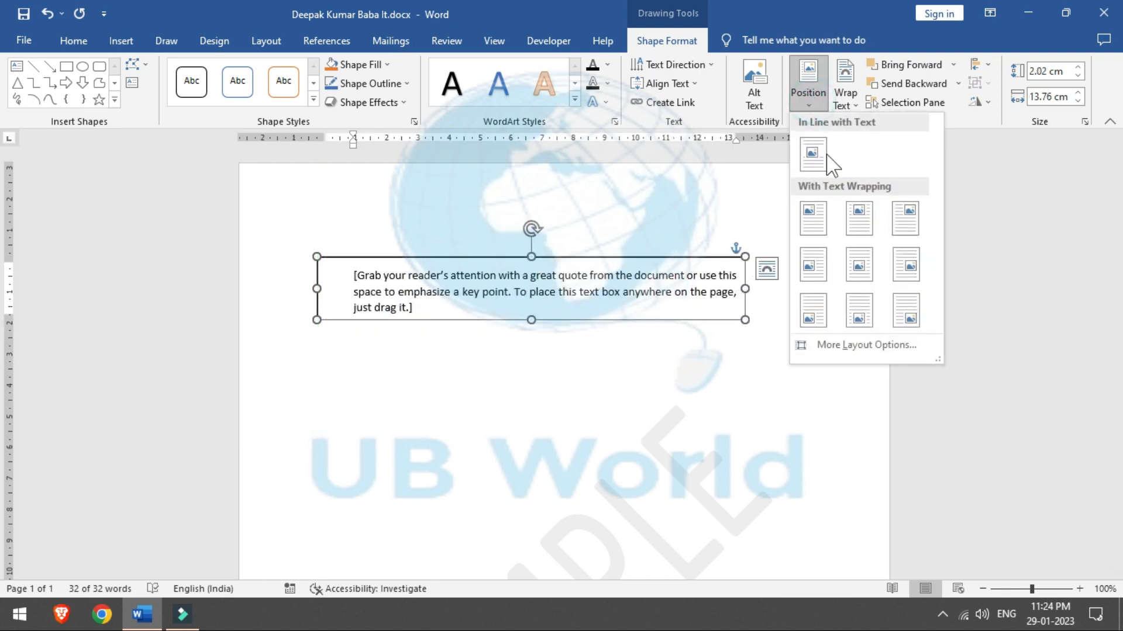
click(862, 222)
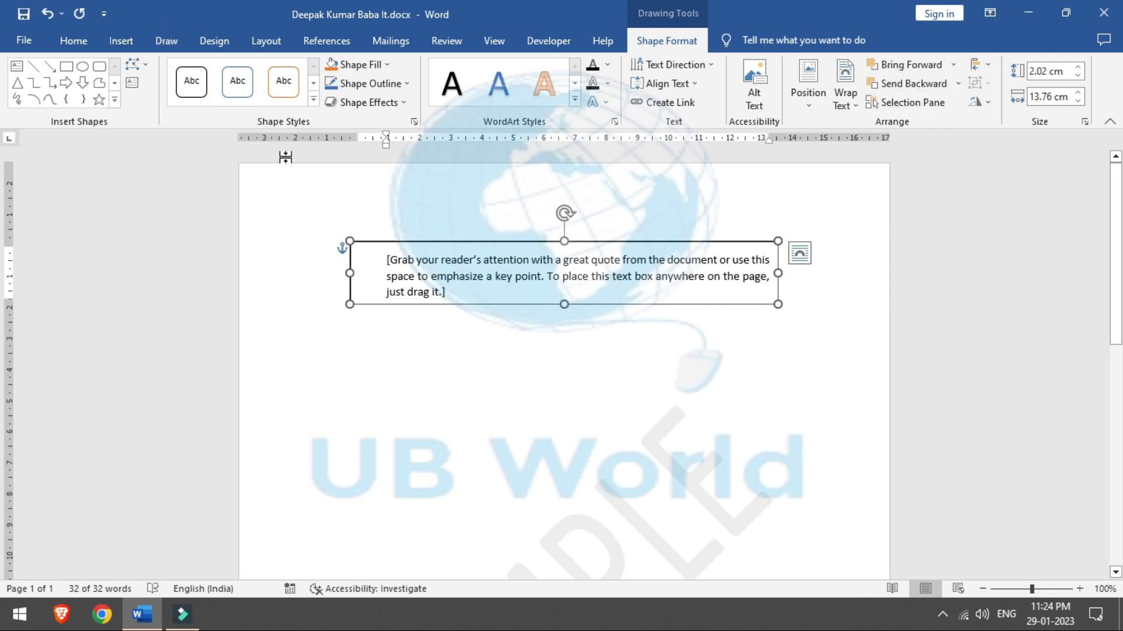
right_click(393, 393)
click(431, 433)
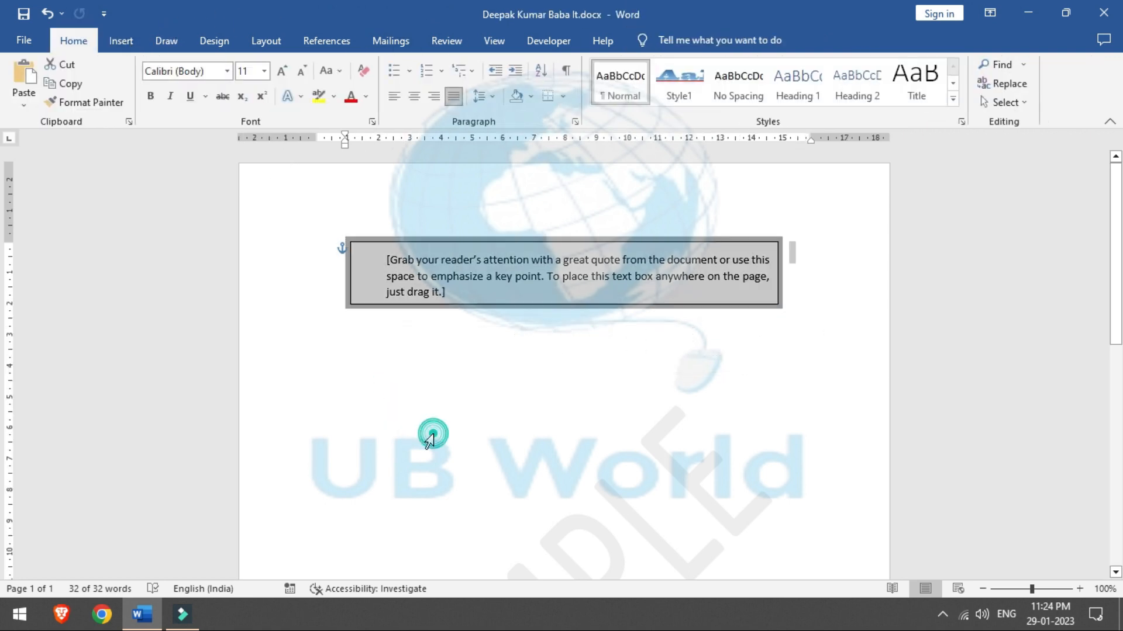
Step: Insert a Banded Sidebar text box and scroll to inspect it
click(129, 50)
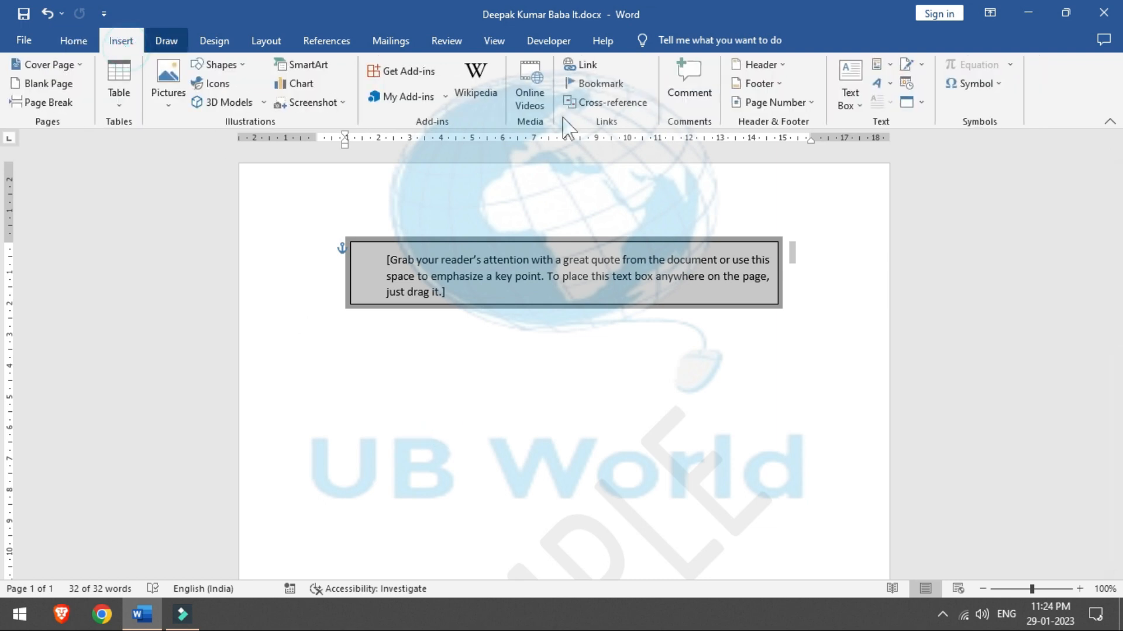
click(858, 106)
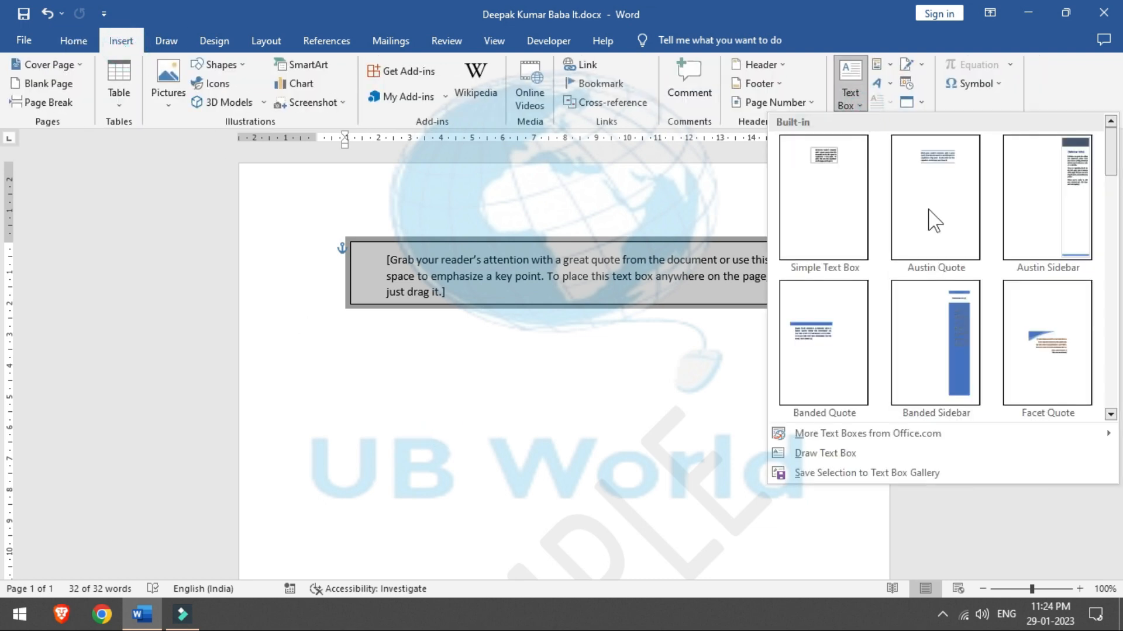
click(952, 357)
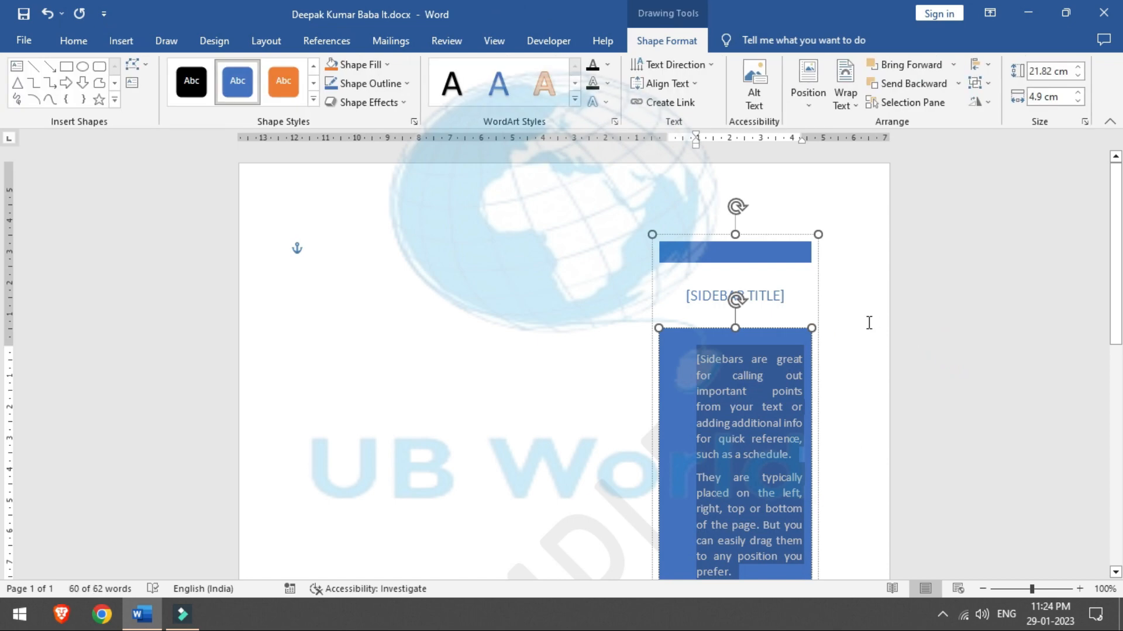
scroll(6, 388, down, 3)
scroll(6, 388, down, 1)
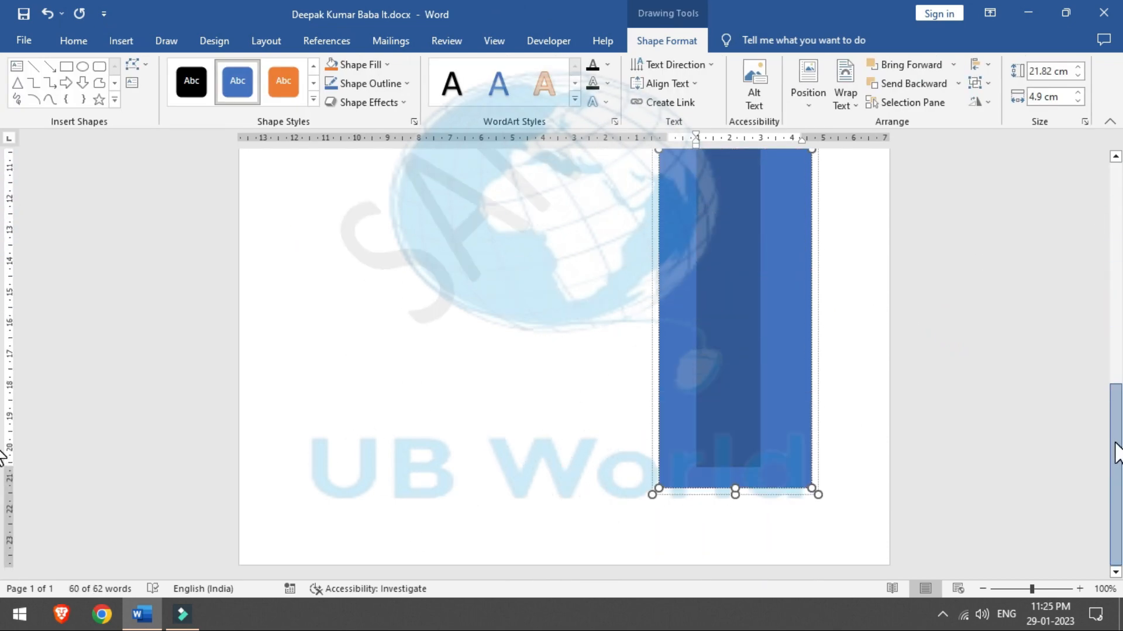
scroll(6, 328, up, 4)
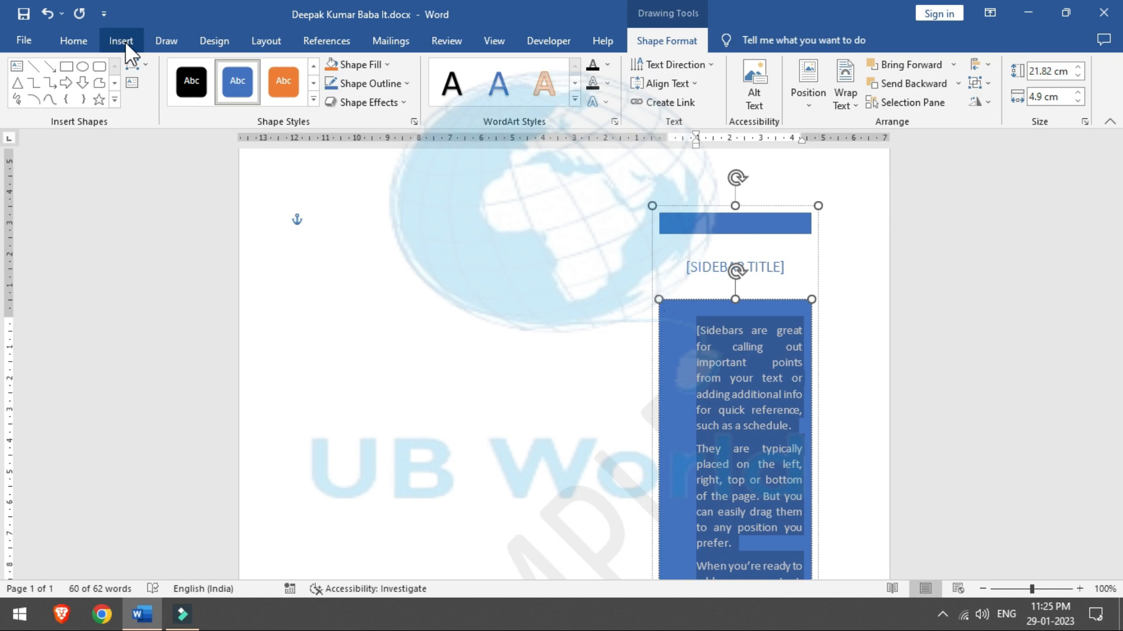
Step: Select the whole sidebar shape and delete it from the page
click(442, 360)
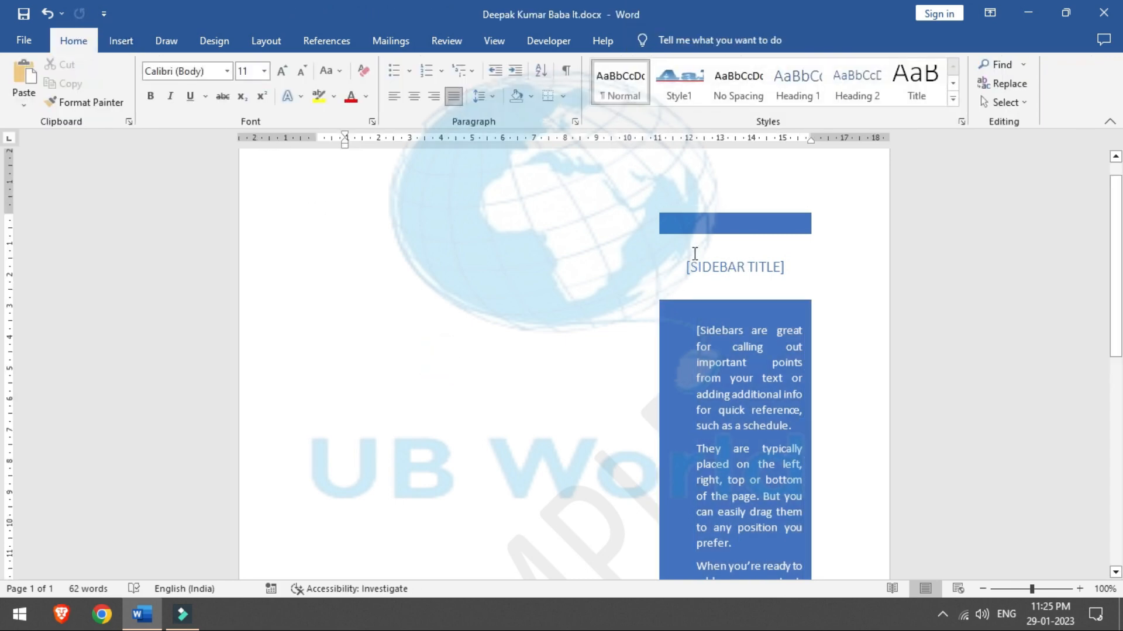
click(691, 227)
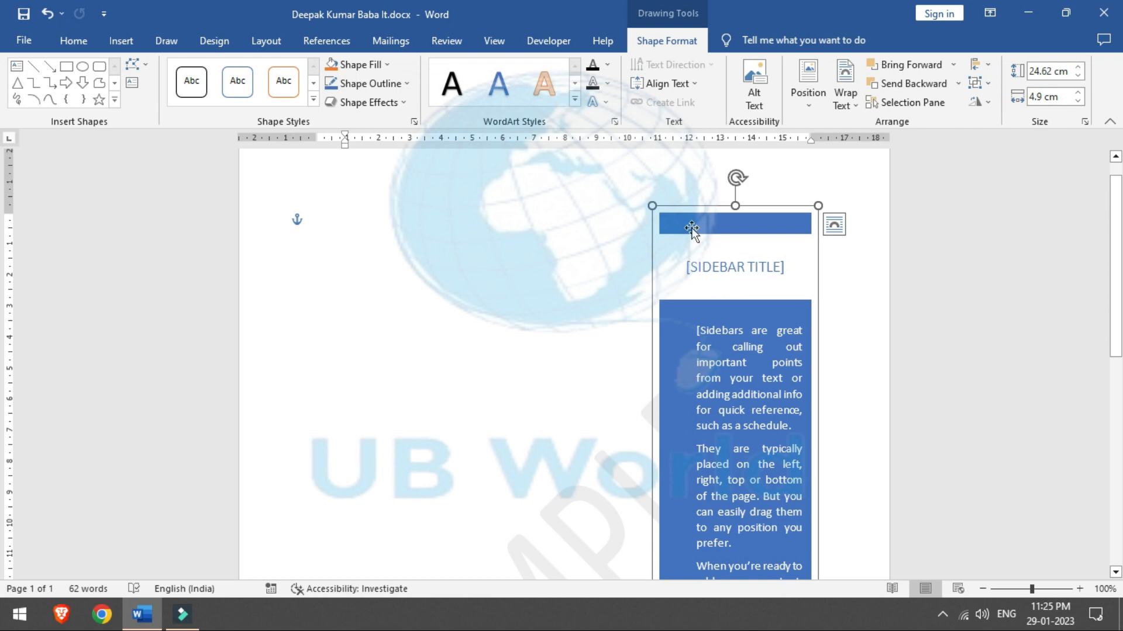
key(Delete)
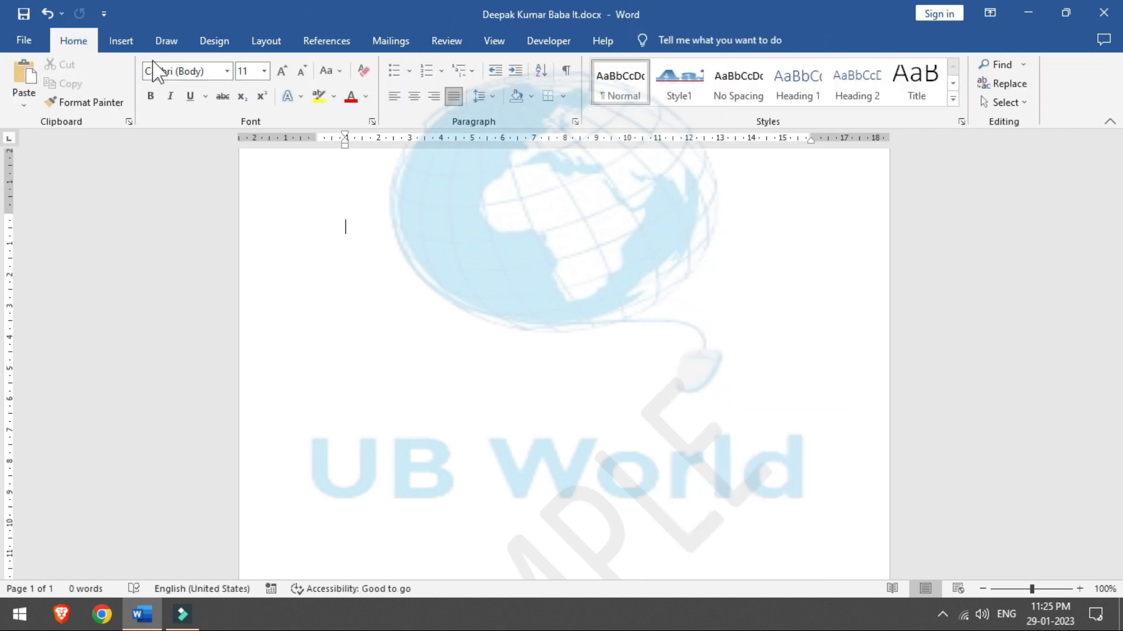
Step: Draw a custom text box about 10.21 × 7.09 cm near the top of the page
click(121, 41)
click(858, 107)
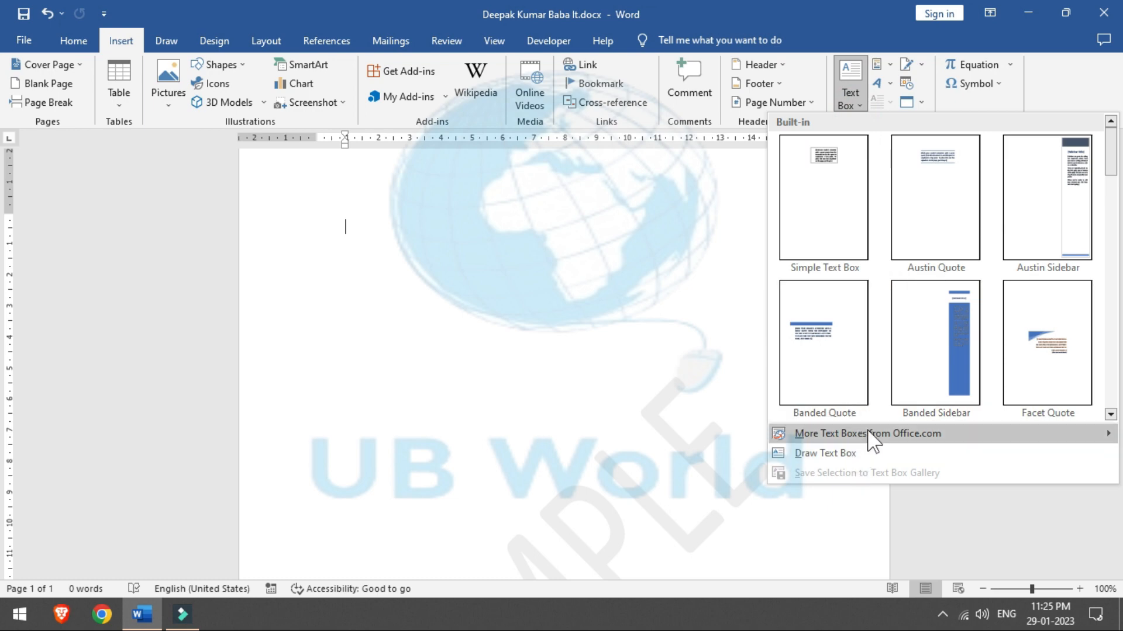
mouse_move(870, 433)
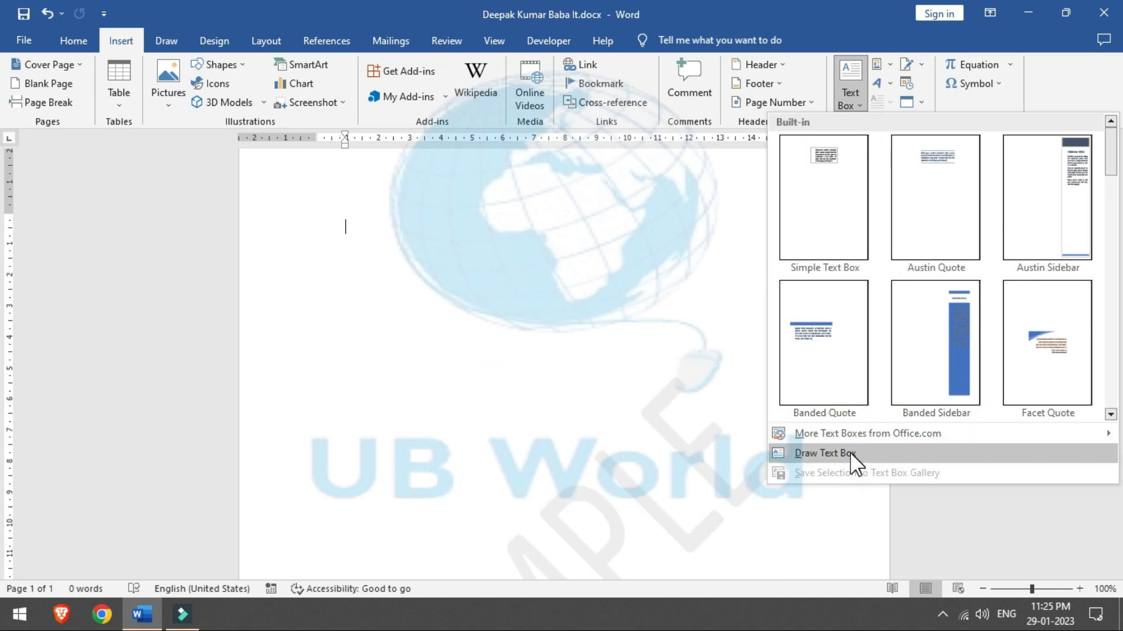
click(851, 454)
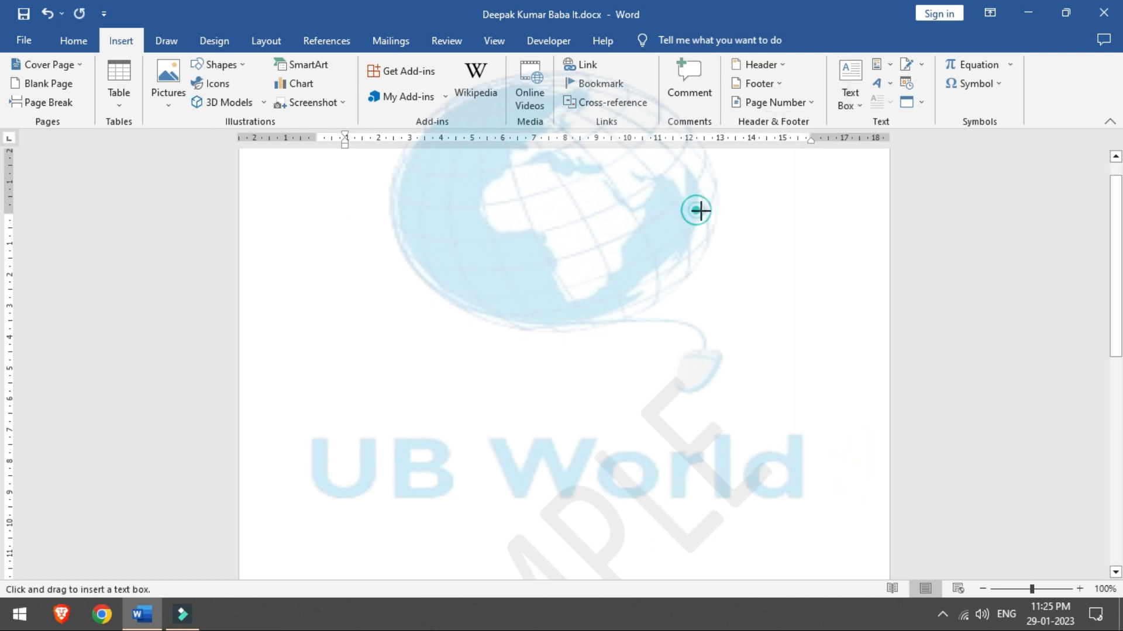
drag(696, 211, 379, 431)
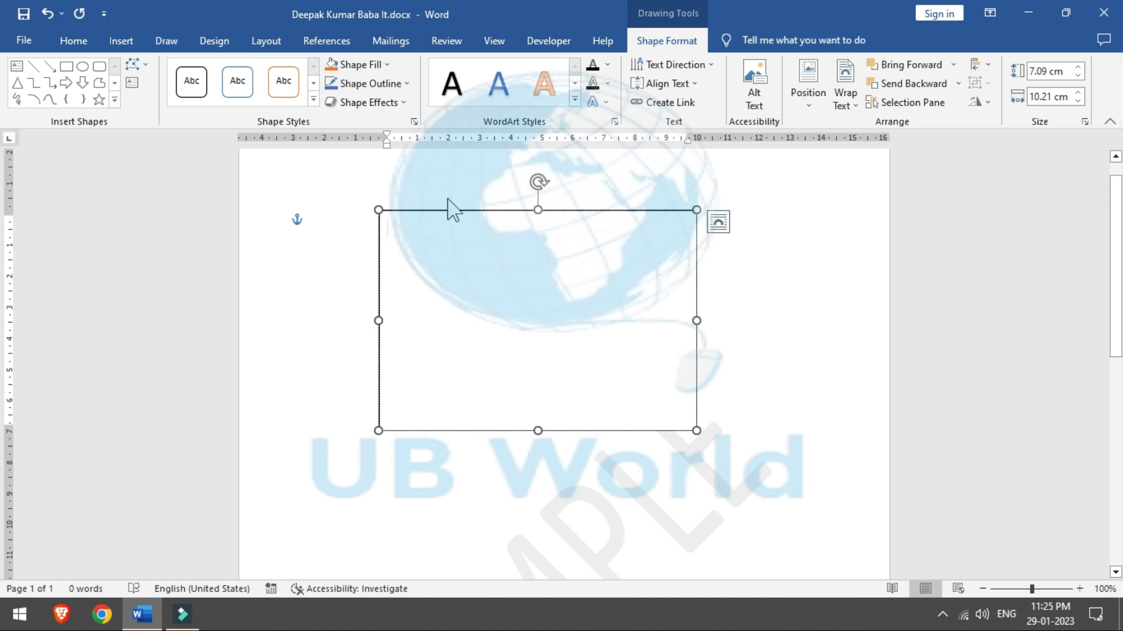
Step: Fill the drawn text box with yellow and deselect it
click(365, 65)
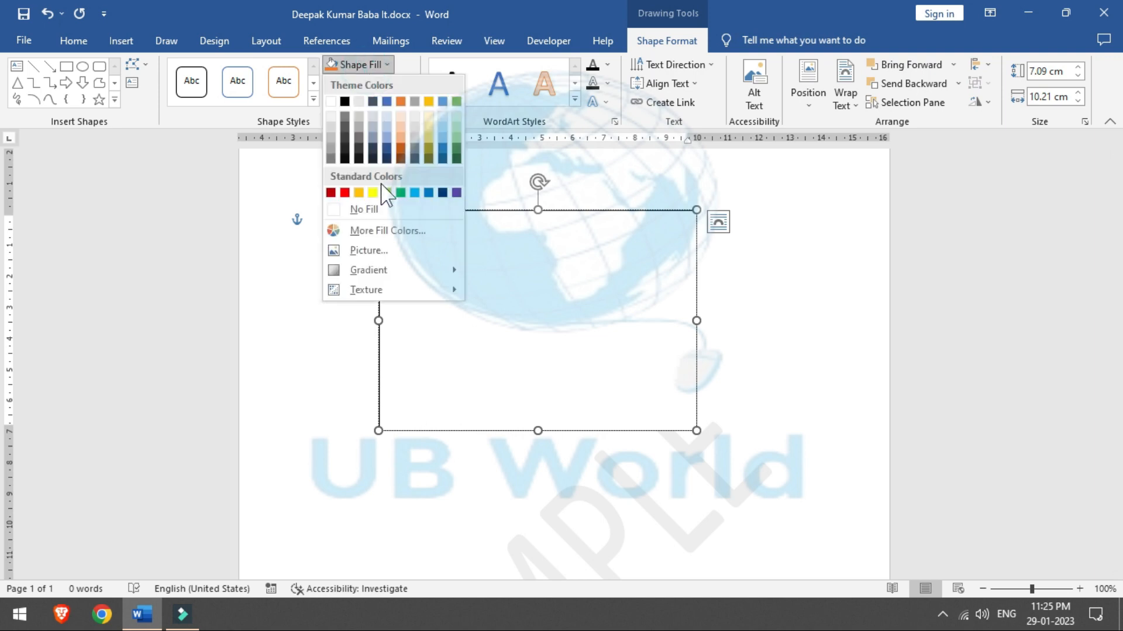
click(373, 192)
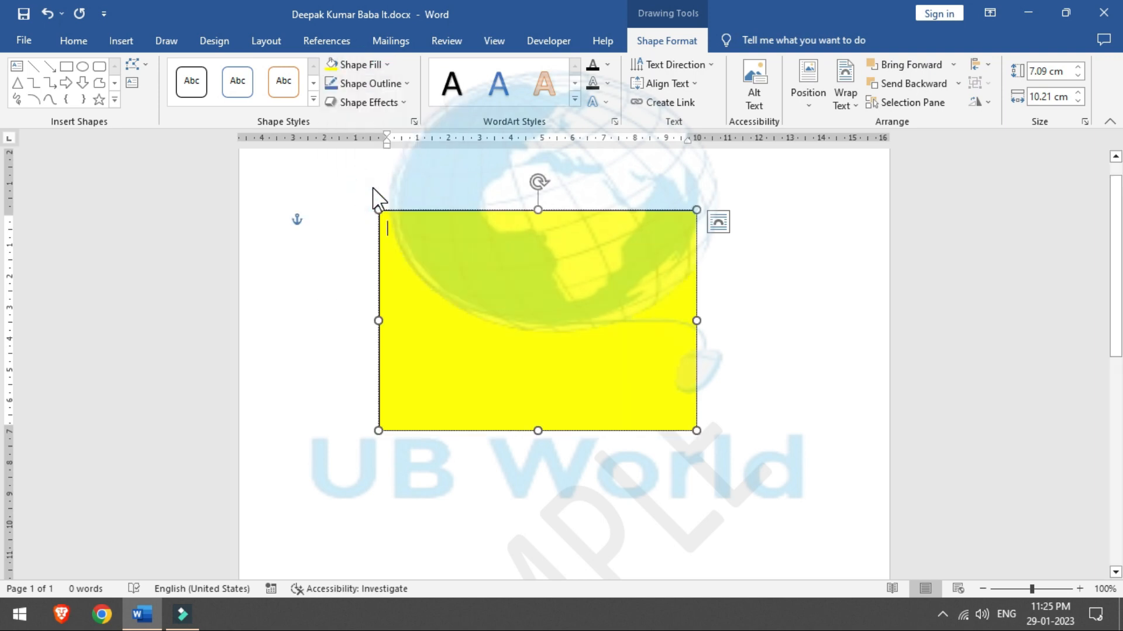
click(776, 320)
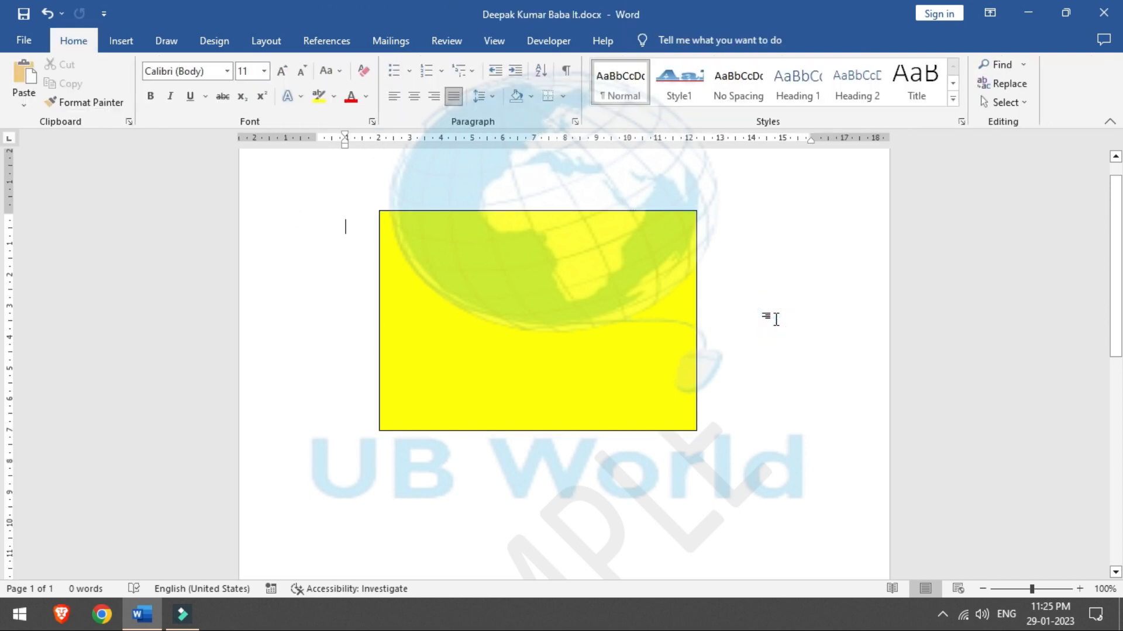
click(120, 40)
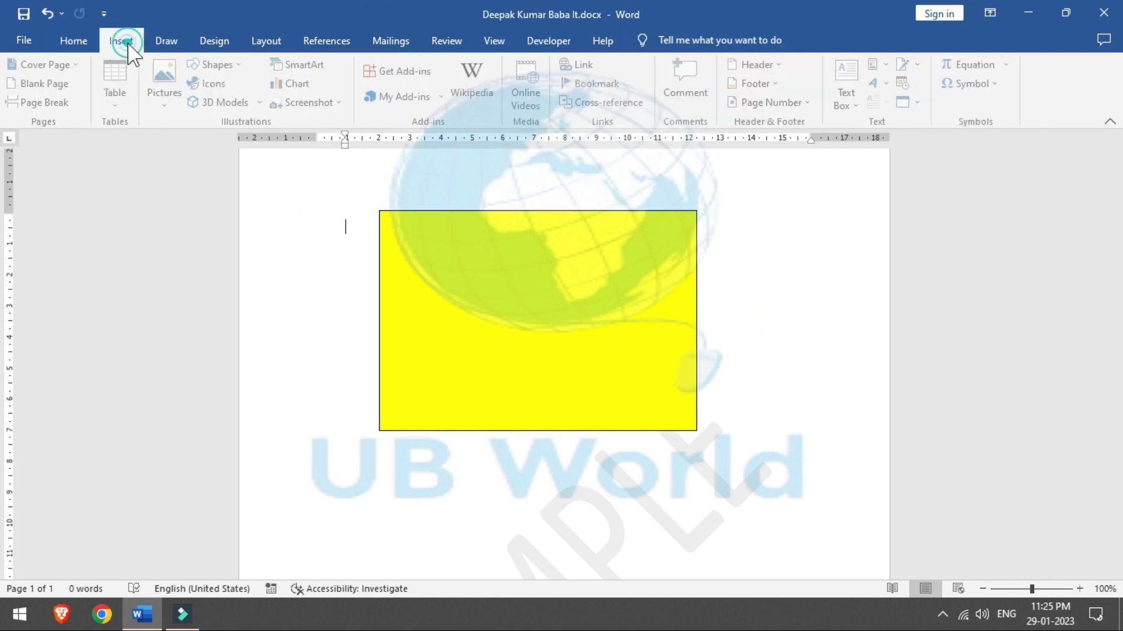
click(890, 65)
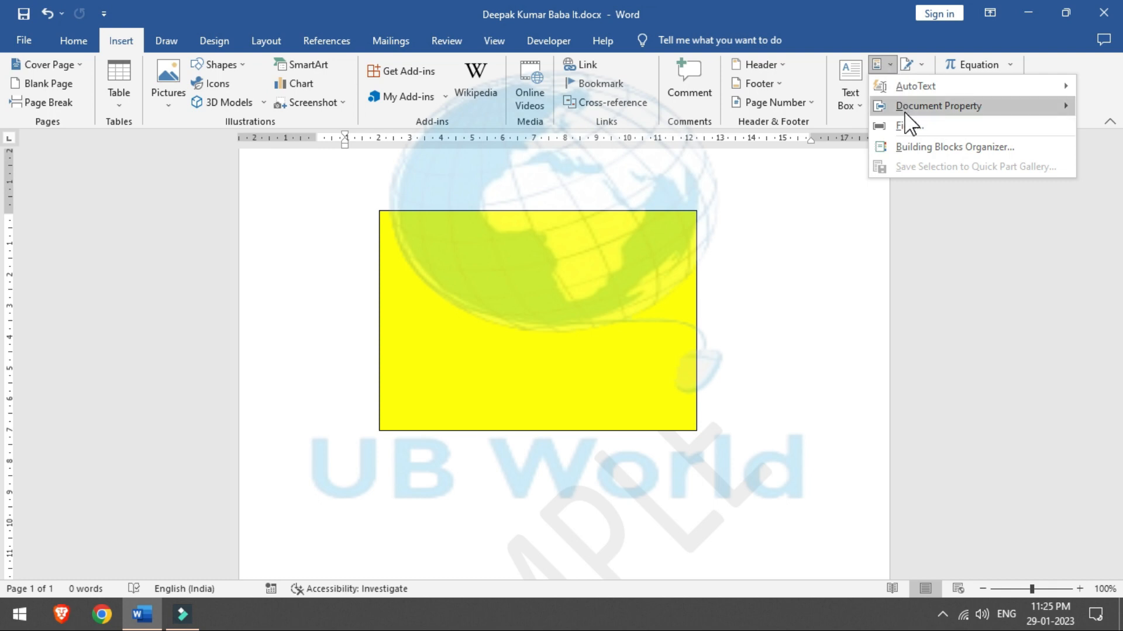
mouse_move(905, 114)
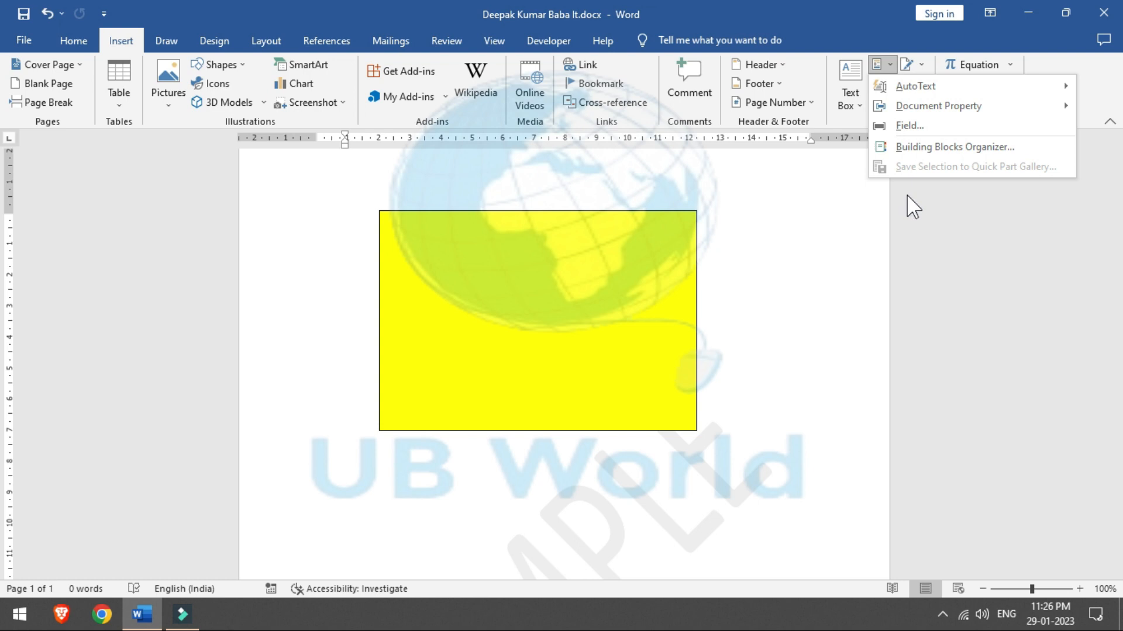
click(510, 284)
click(509, 281)
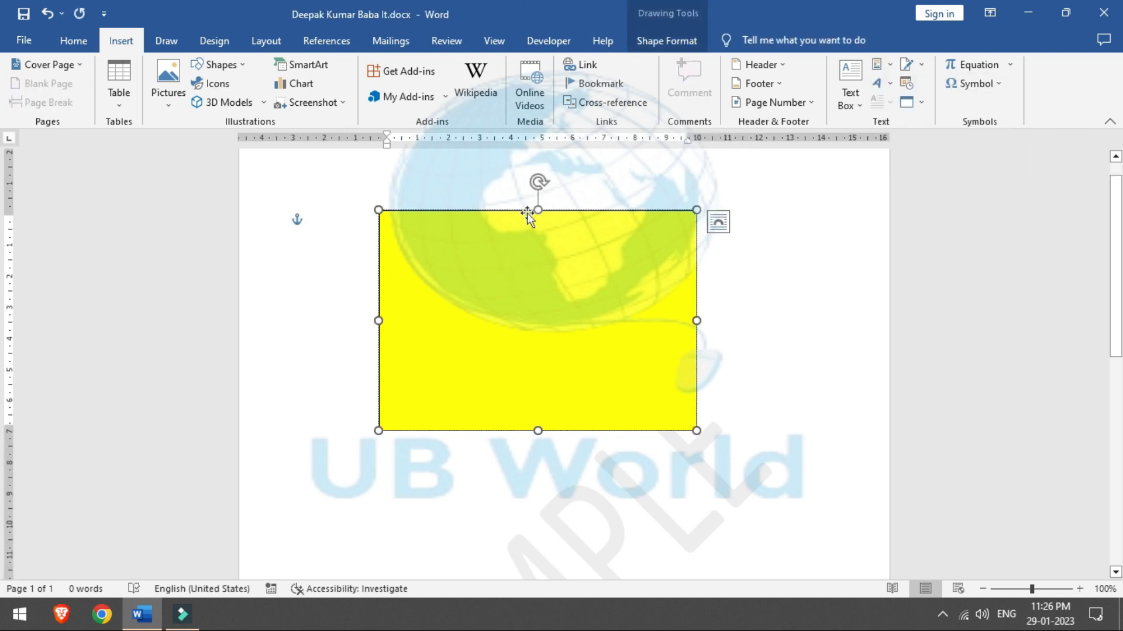
Step: Delete the yellow rectangle and insert the saved name AutoText entry
key(Delete)
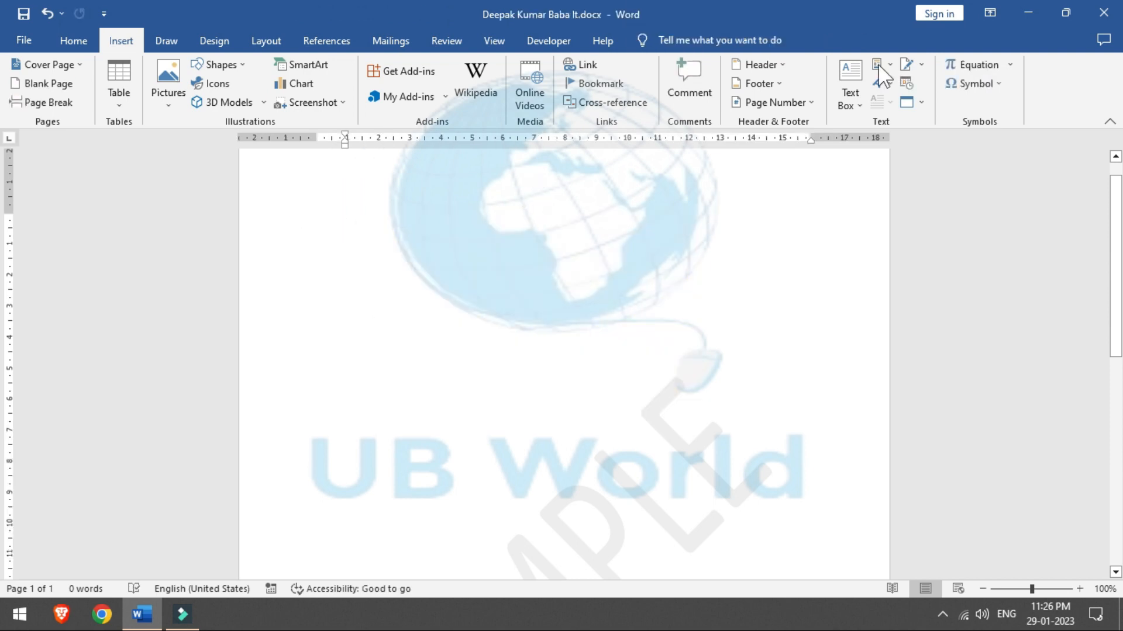
click(880, 67)
mouse_move(894, 91)
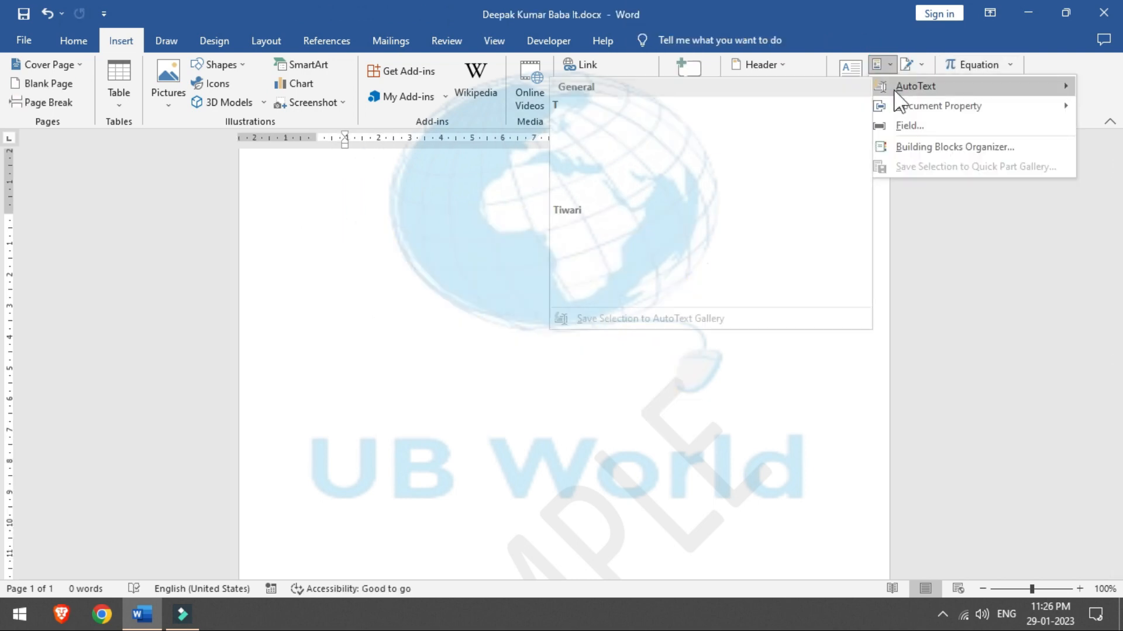
click(637, 277)
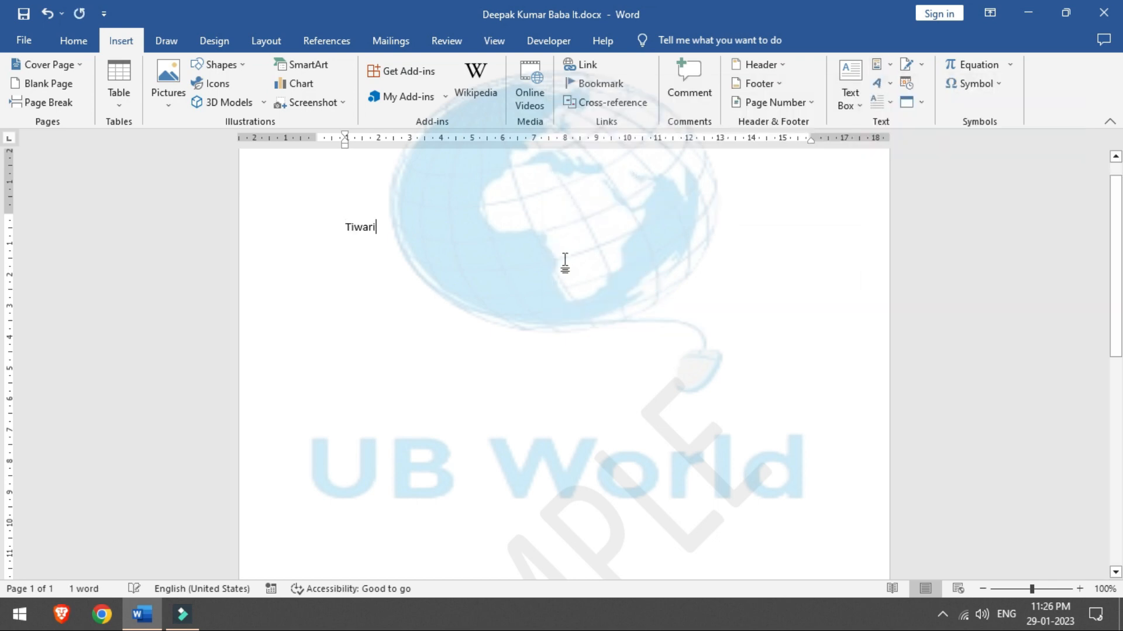
Step: Undo the inserted AutoText name so the page is blank again
click(861, 103)
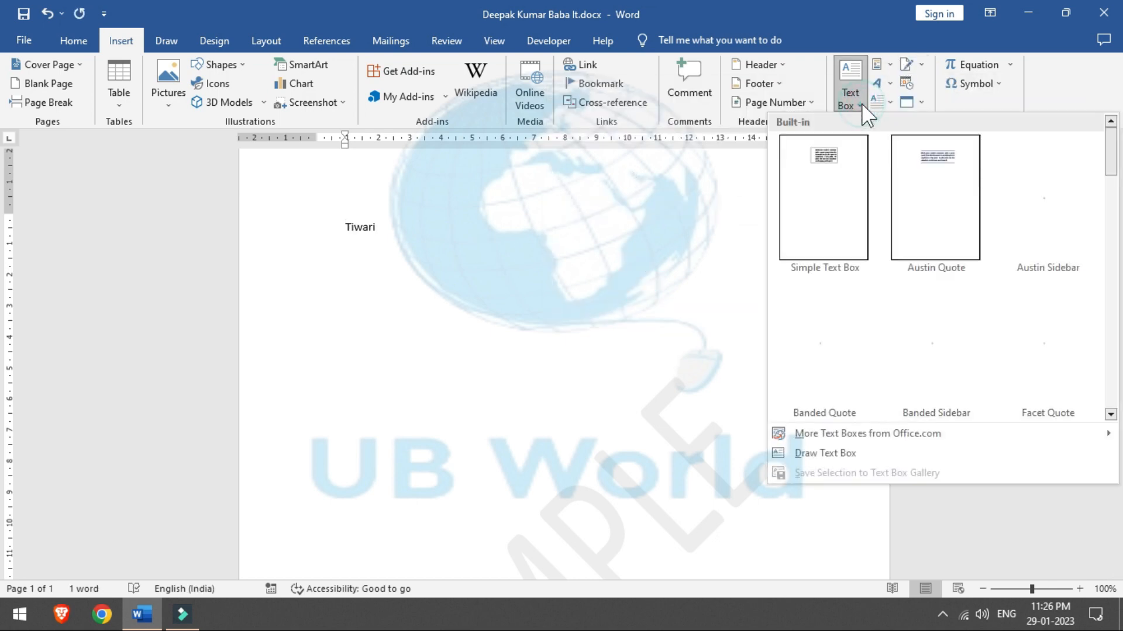
click(889, 64)
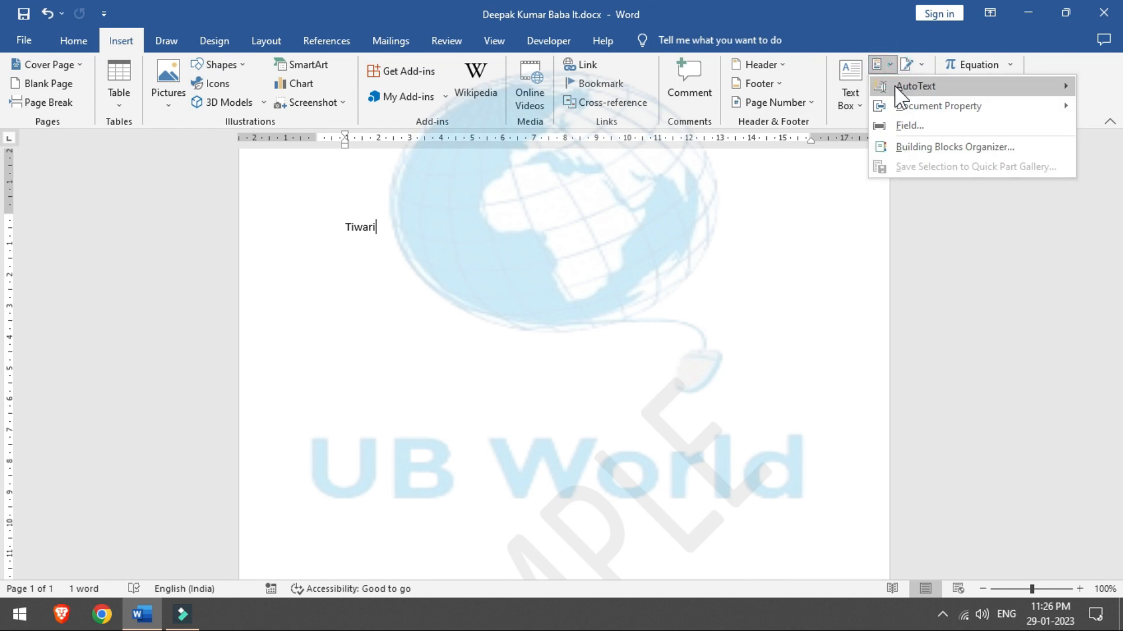
mouse_move(897, 88)
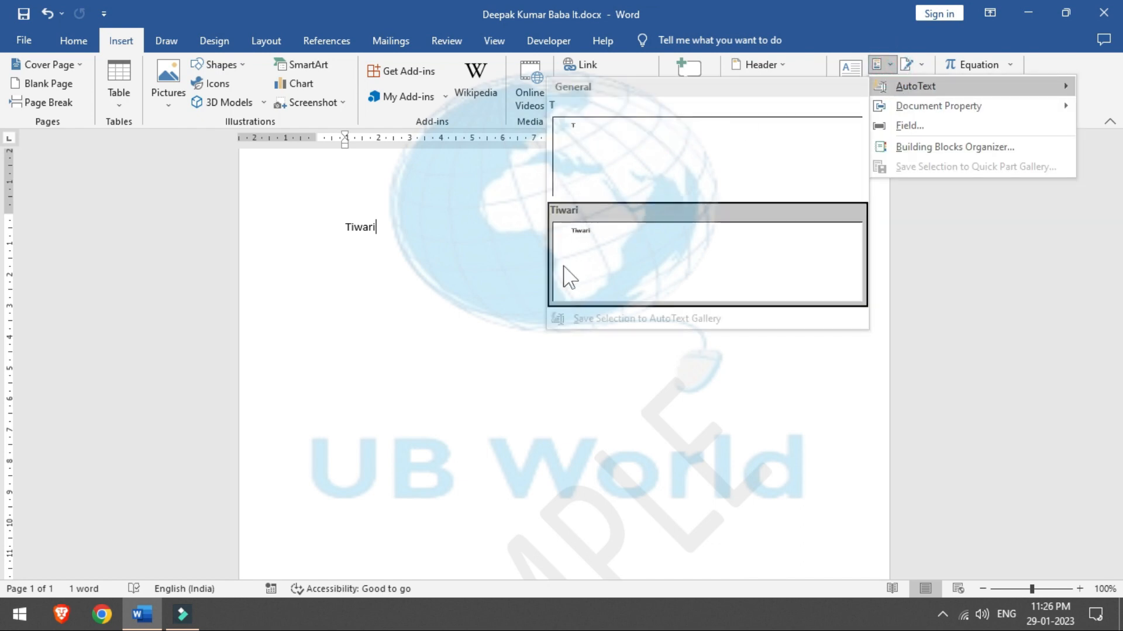
click(358, 227)
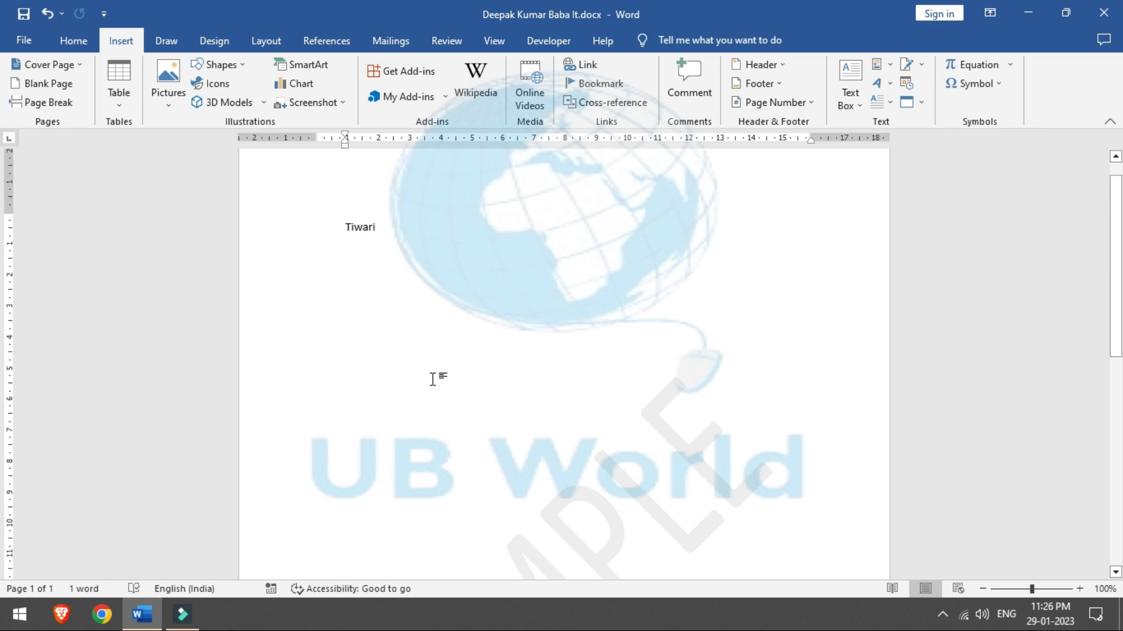
click(418, 267)
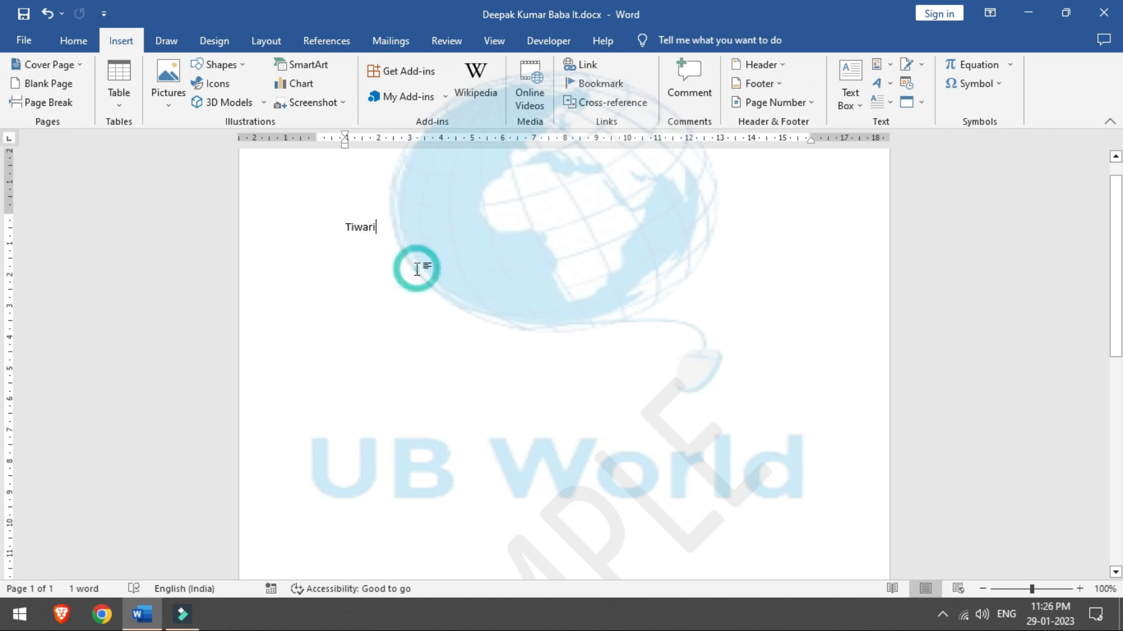
key(ctrl+z)
key(ctrl+z)
key(ctrl+z)
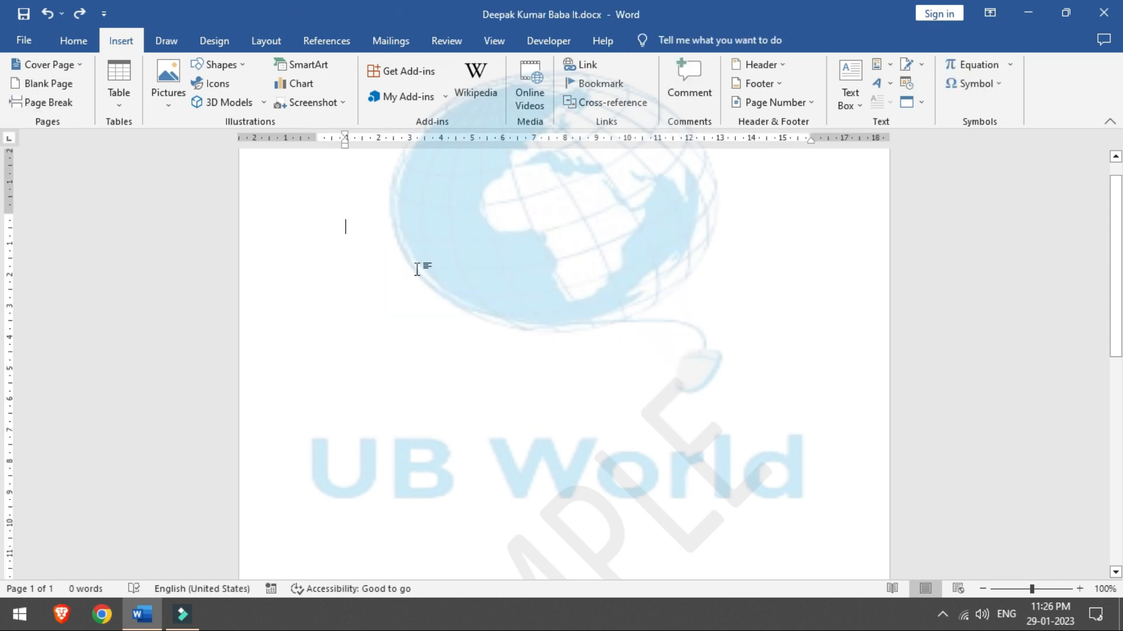
Step: Generate five sample paragraphs with =rand() and select them all
text(=rand)
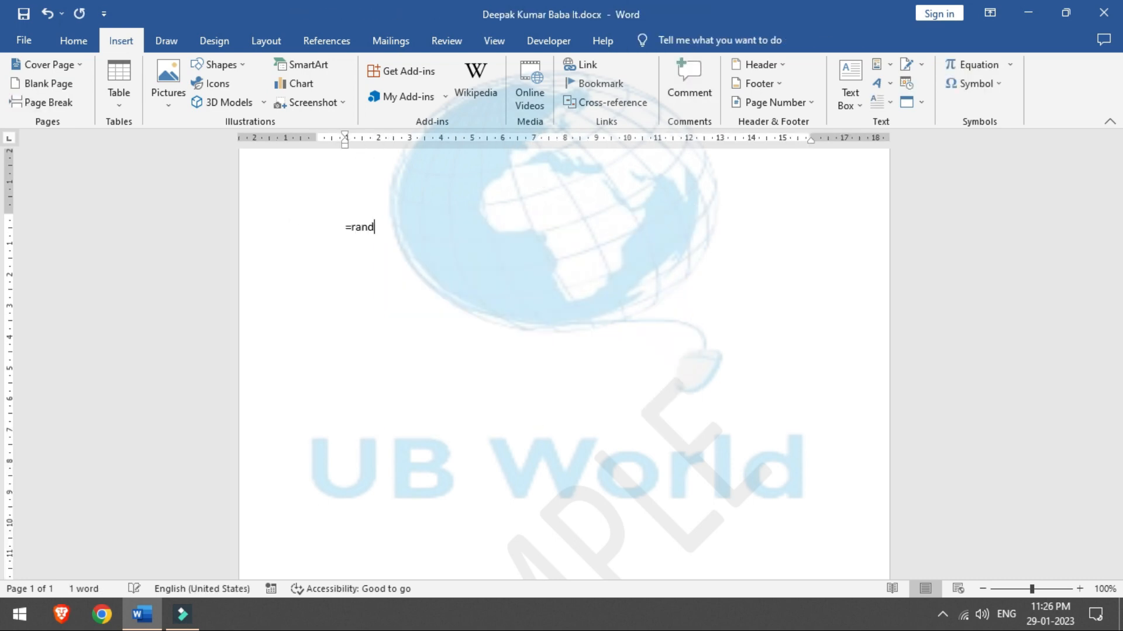
text(())
key(Return)
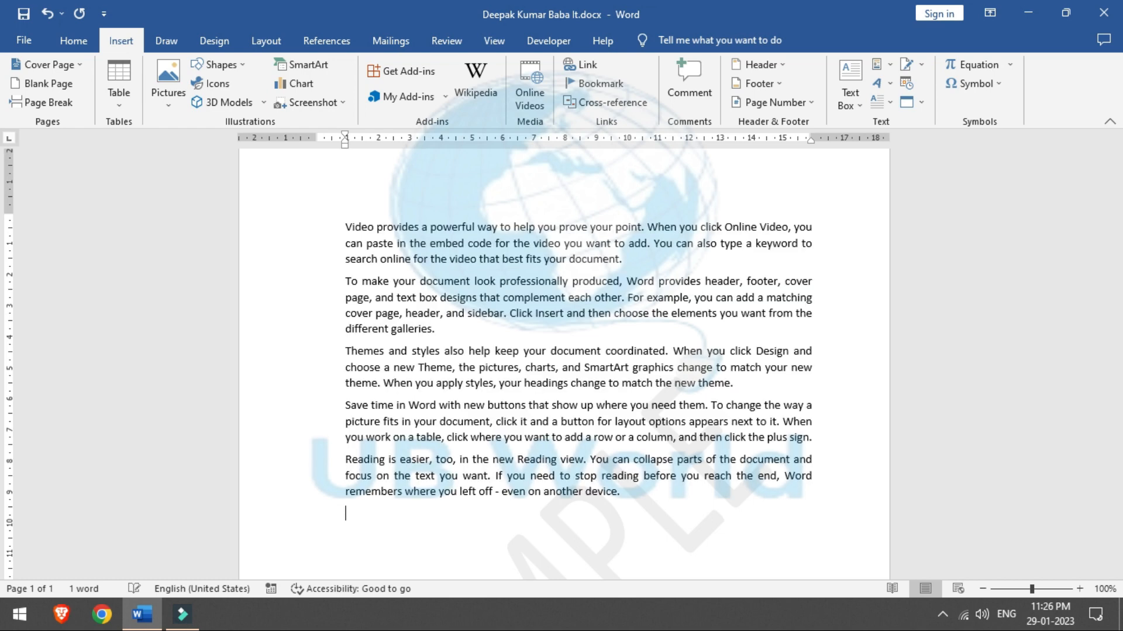
click(629, 490)
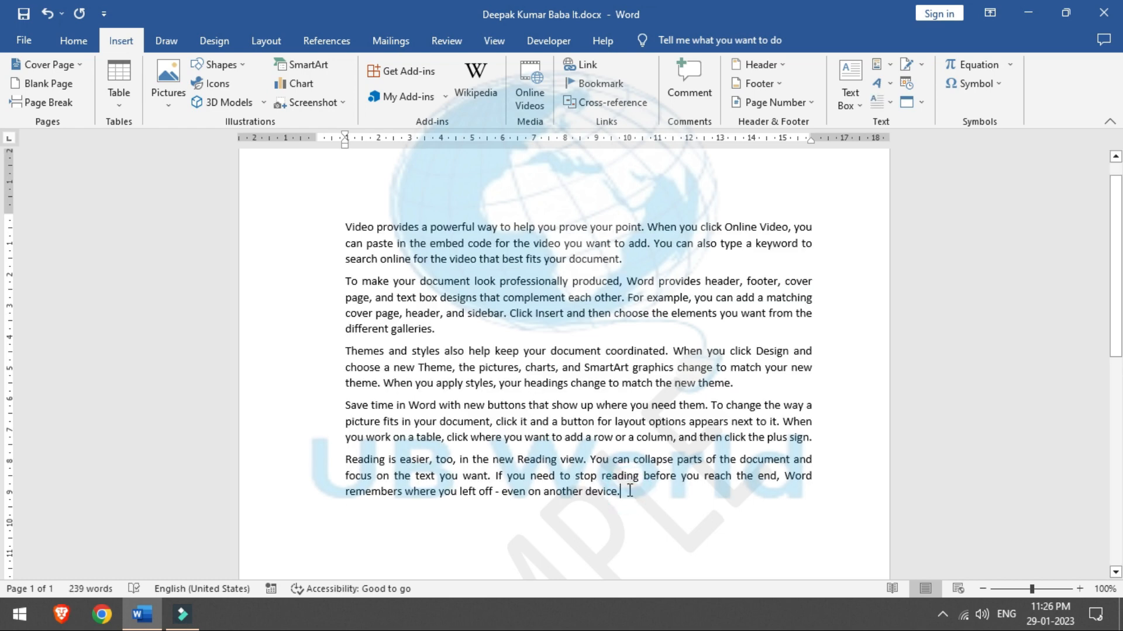
drag(630, 490, 346, 225)
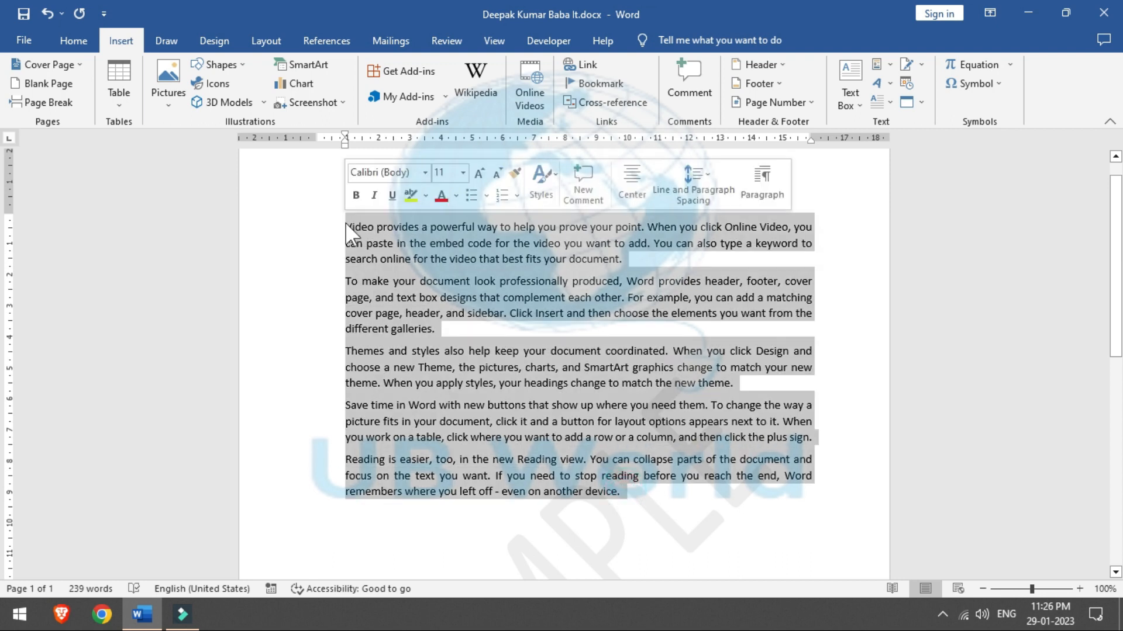
click(890, 65)
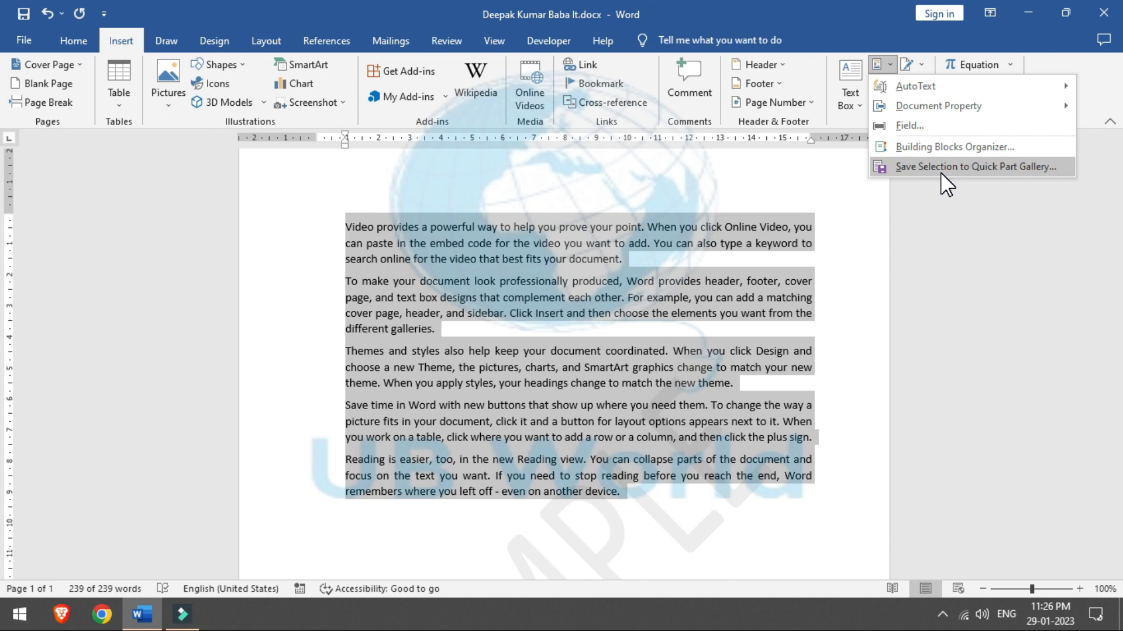
Step: Save the selected paragraphs to the AutoText gallery under the name 'Baba IT'
mouse_move(923, 87)
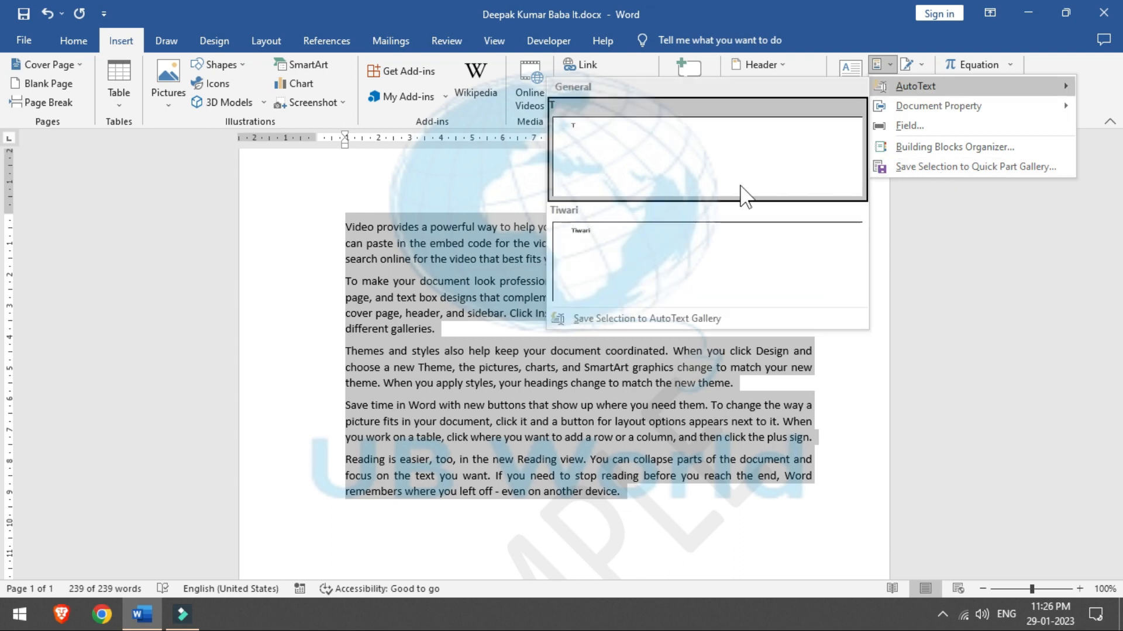
click(651, 322)
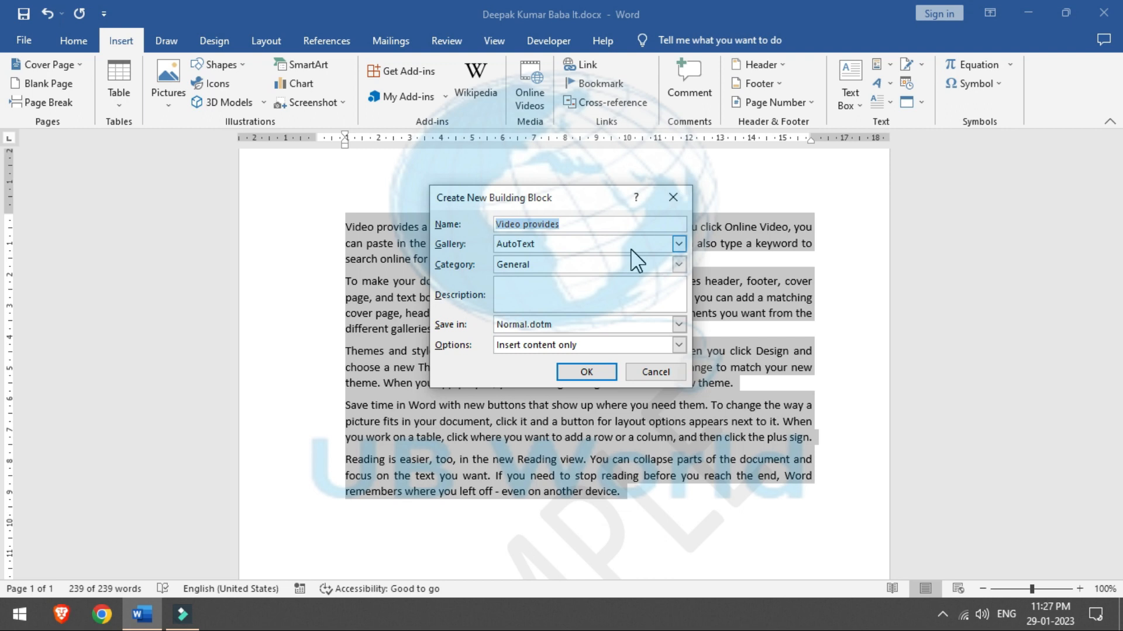
text(Baba IT)
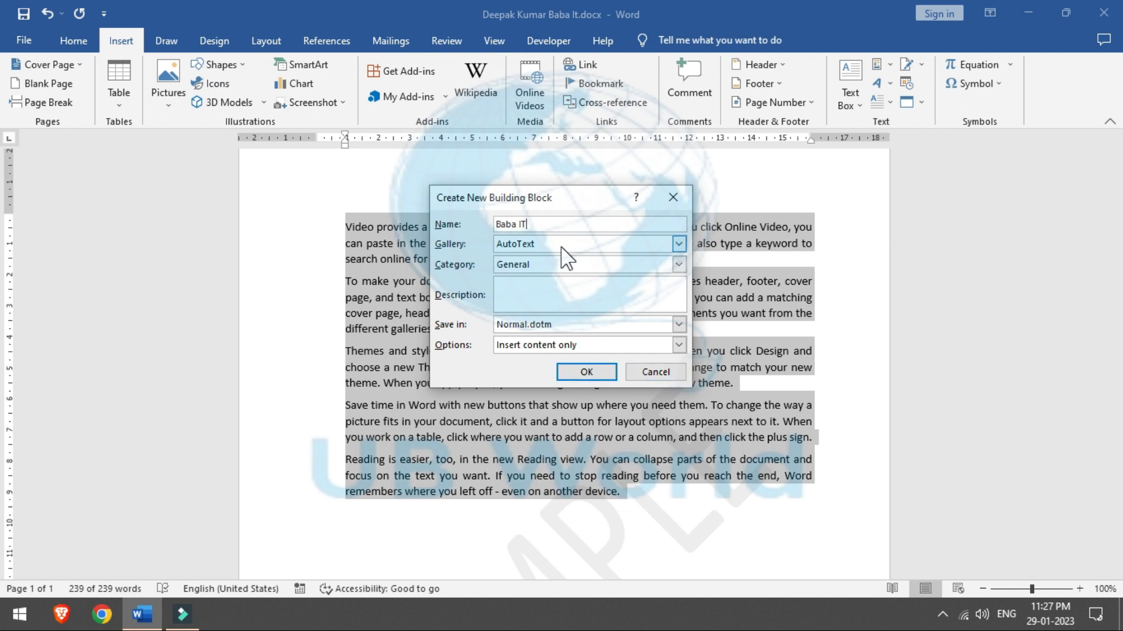
click(574, 375)
click(647, 508)
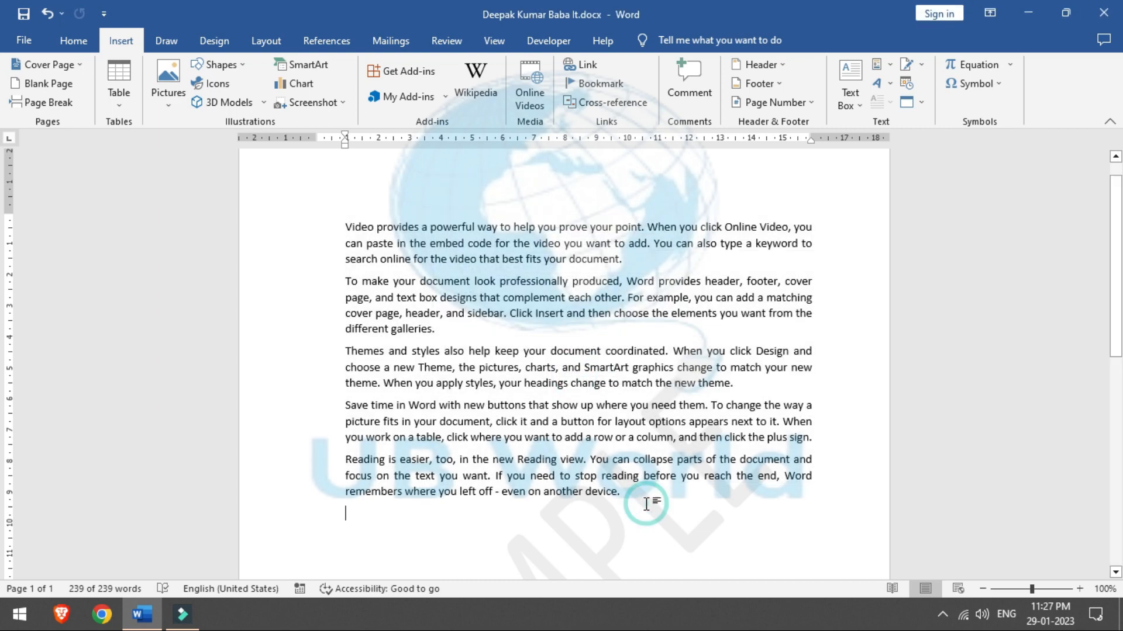
Step: Undo the sample paragraphs and delete the leftover =rand() text to empty the page
key(ctrl+z)
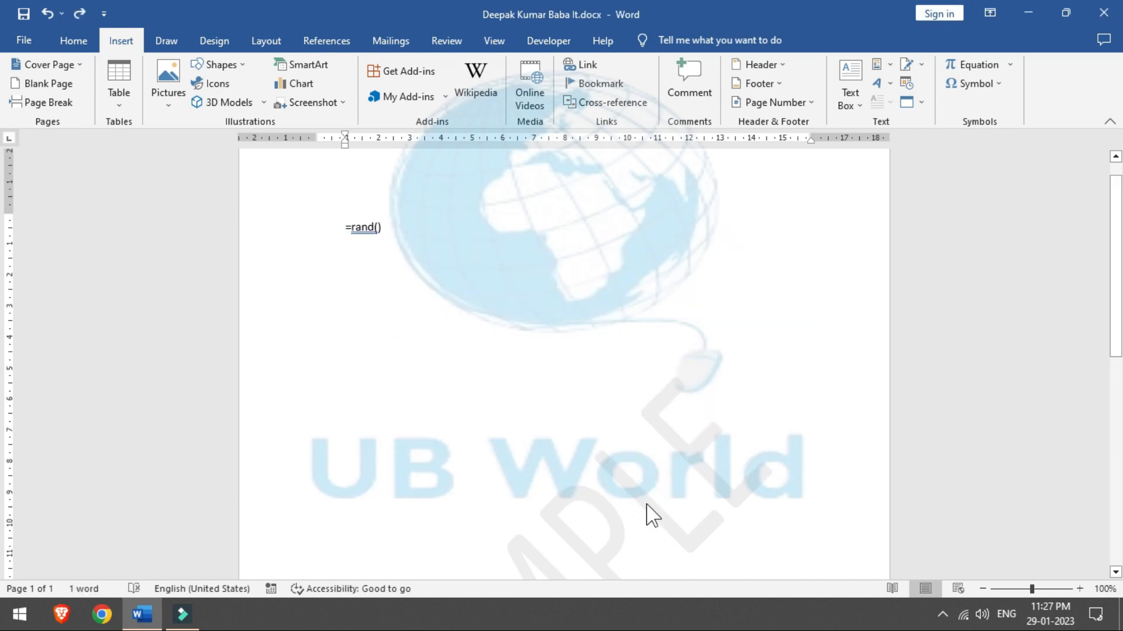
key(ctrl+a)
key(Delete)
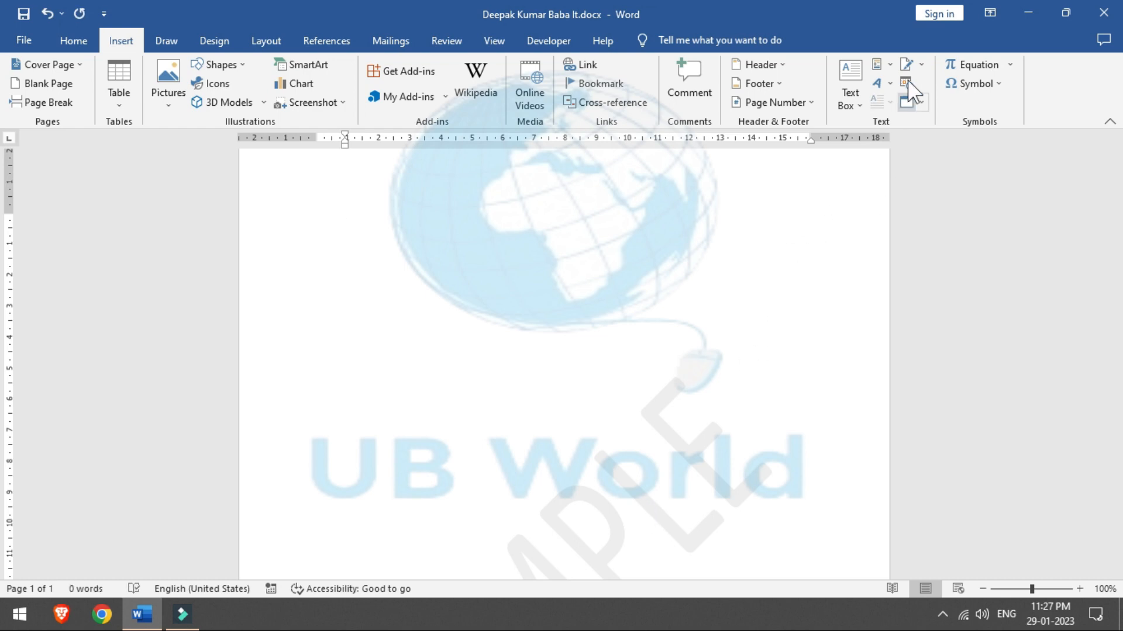
Step: Insert the Baba IT AutoText entry to restore the five paragraphs
click(888, 64)
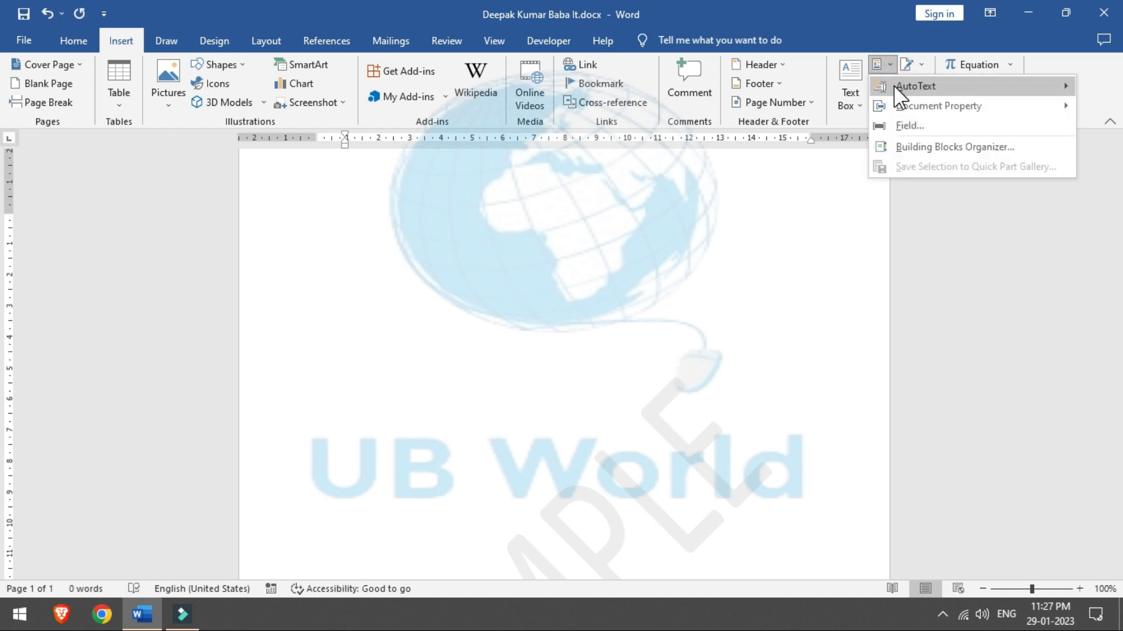
mouse_move(896, 93)
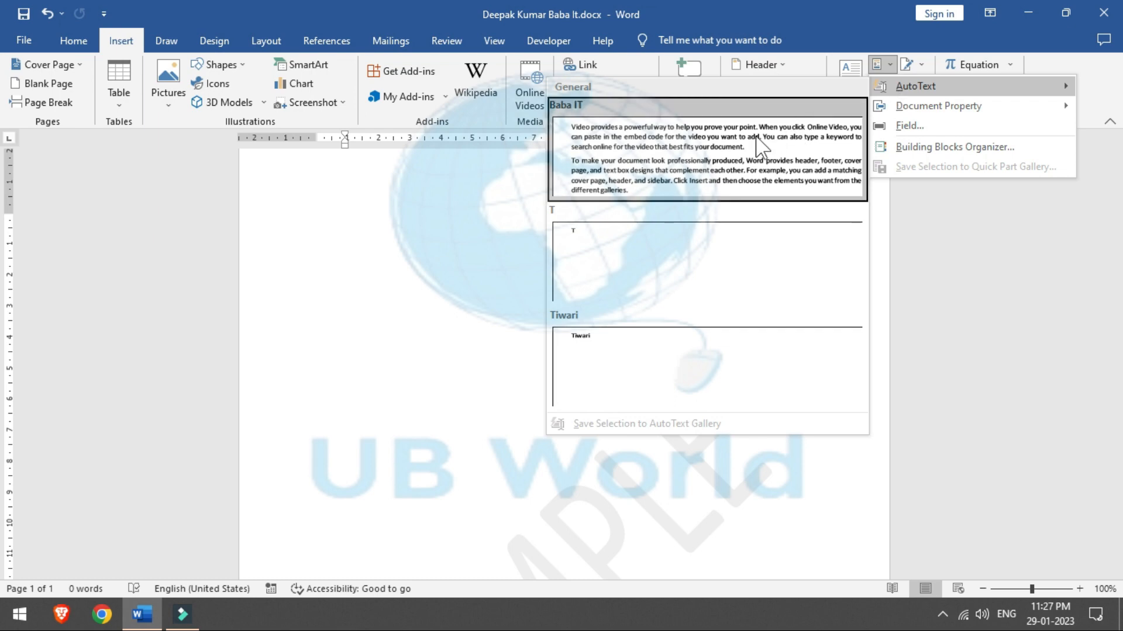
click(740, 149)
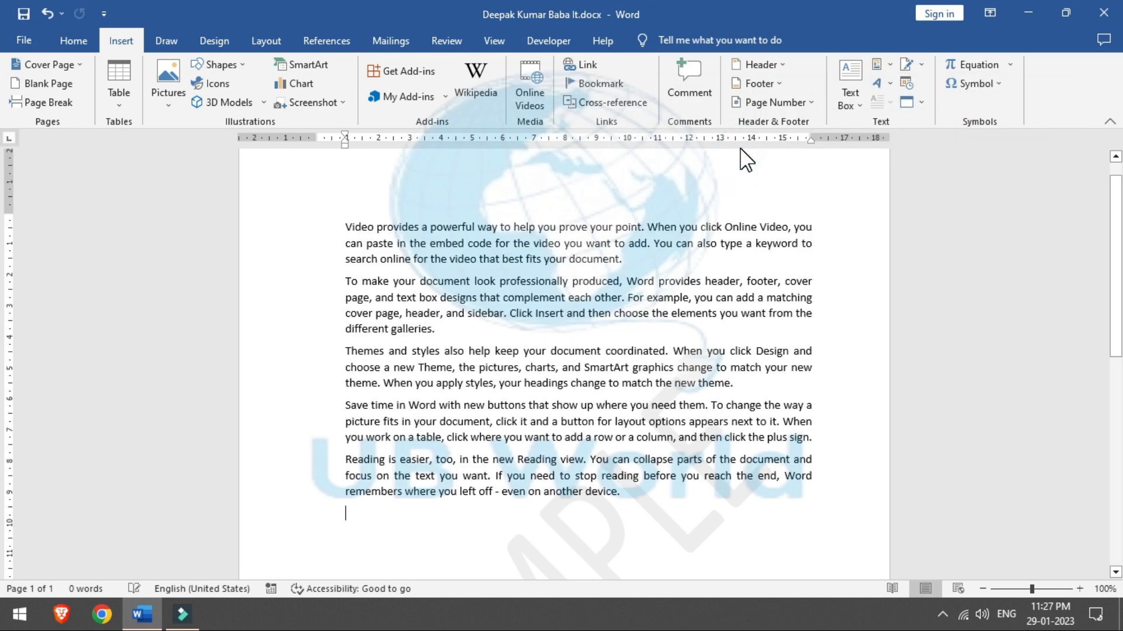
click(890, 65)
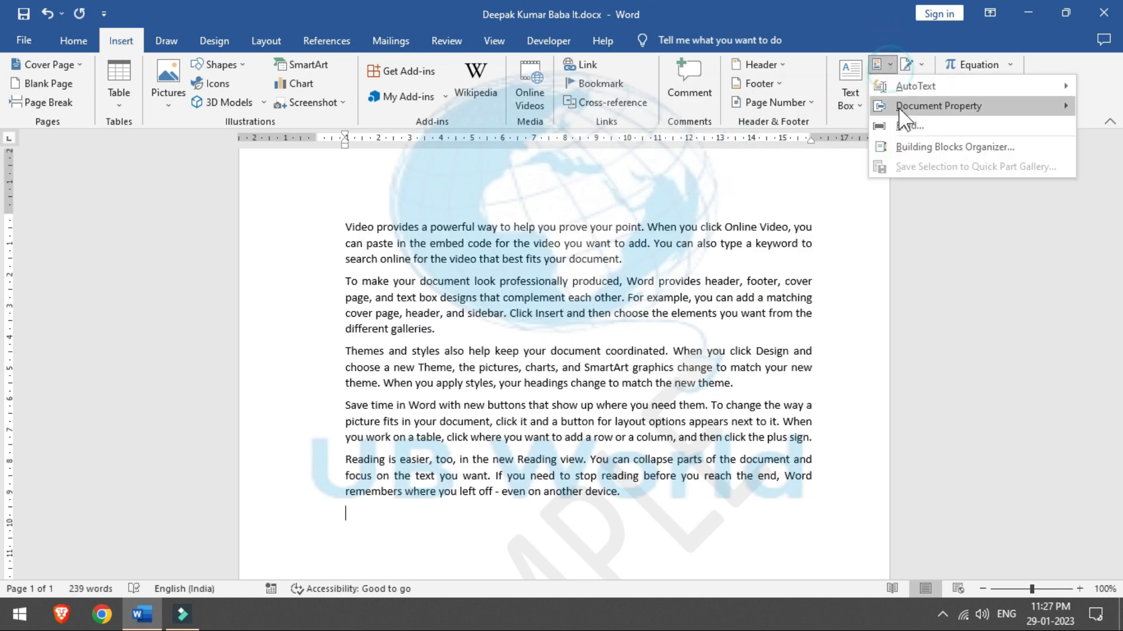
Step: Insert the Baba IT paragraphs a second time and add a Comments document property field
mouse_move(913, 86)
click(771, 185)
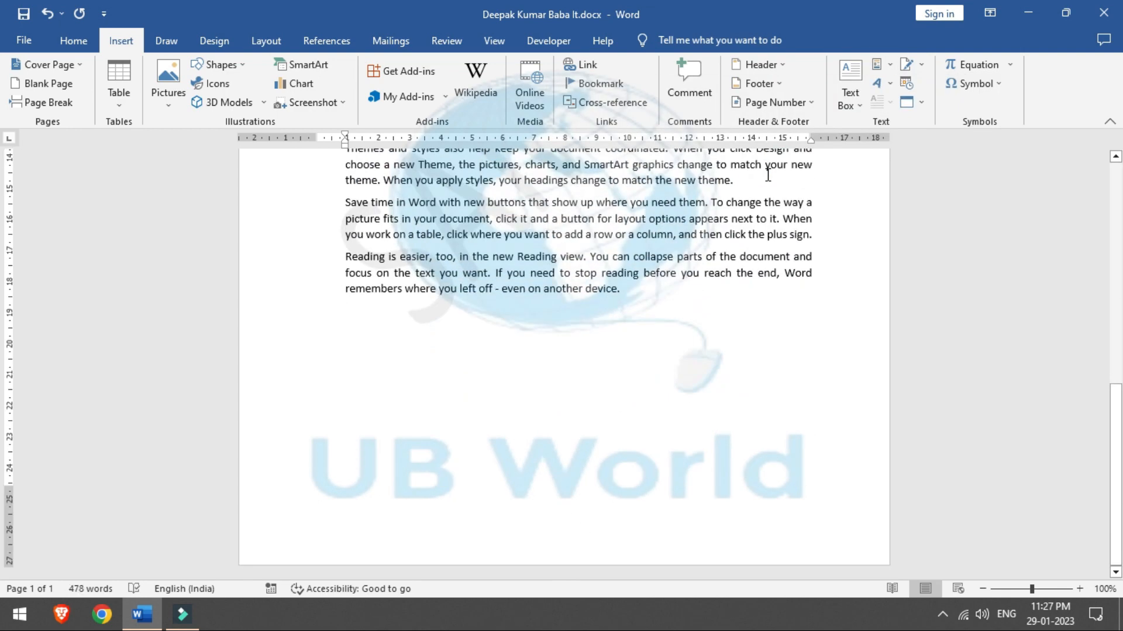
click(891, 63)
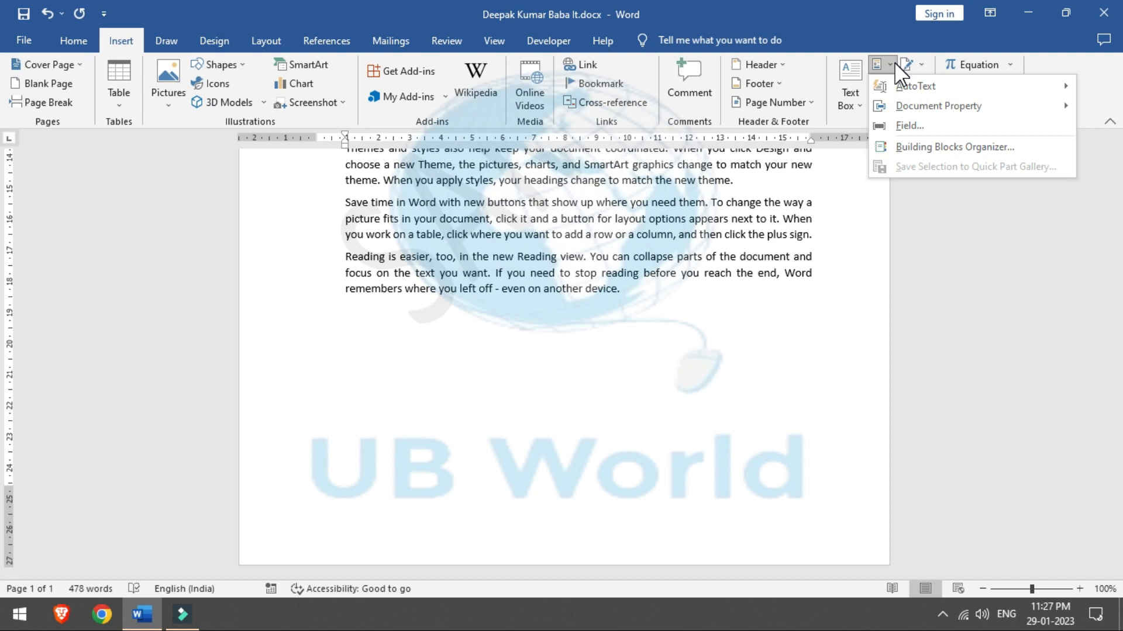
mouse_move(898, 104)
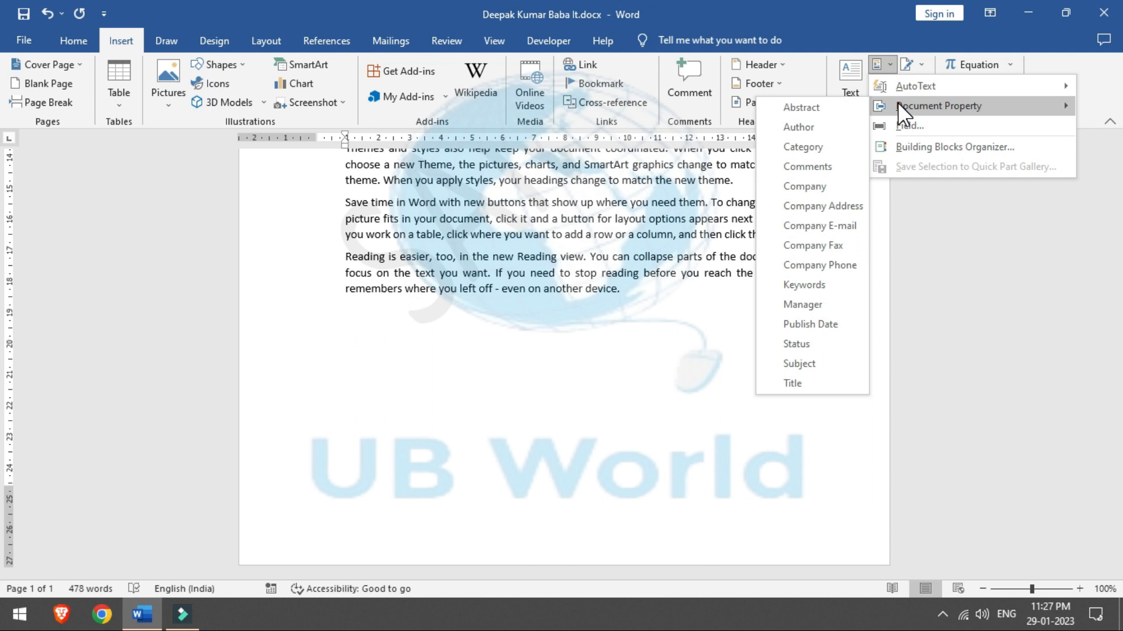
click(842, 168)
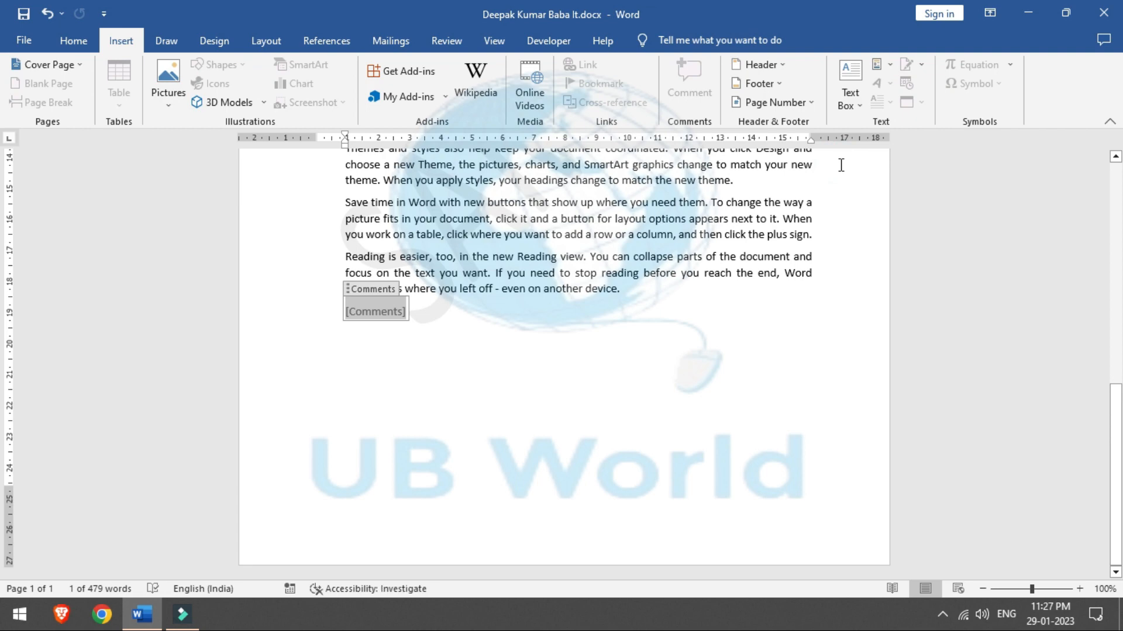
Step: Delete the Comments placeholder below the last paragraph and reopen Quick Parts
click(880, 66)
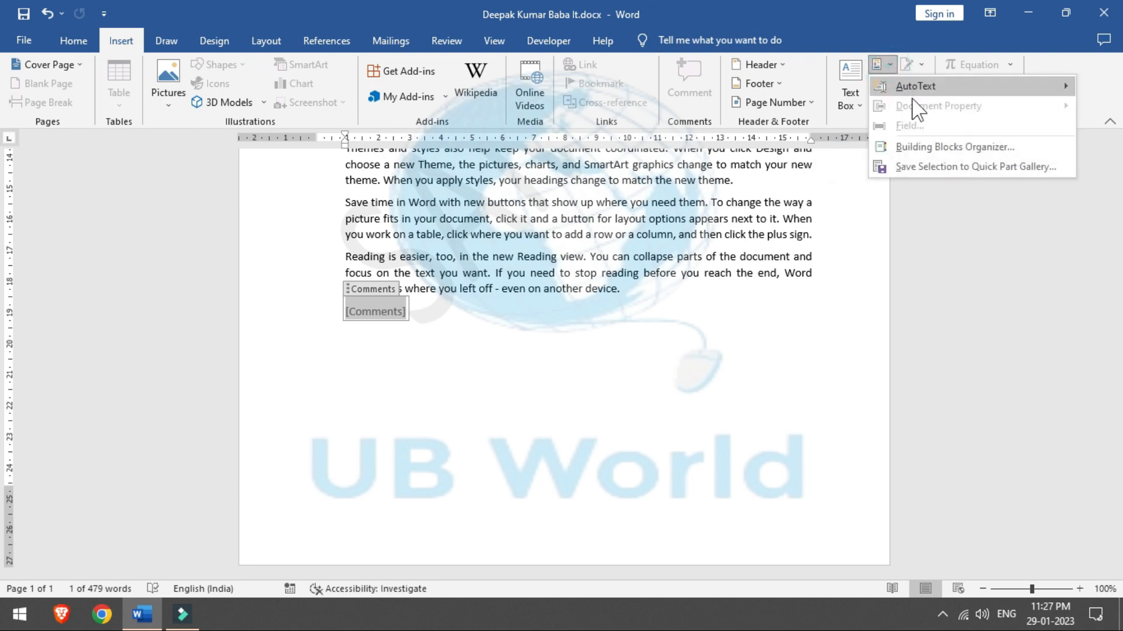
mouse_move(912, 86)
click(428, 384)
click(428, 384)
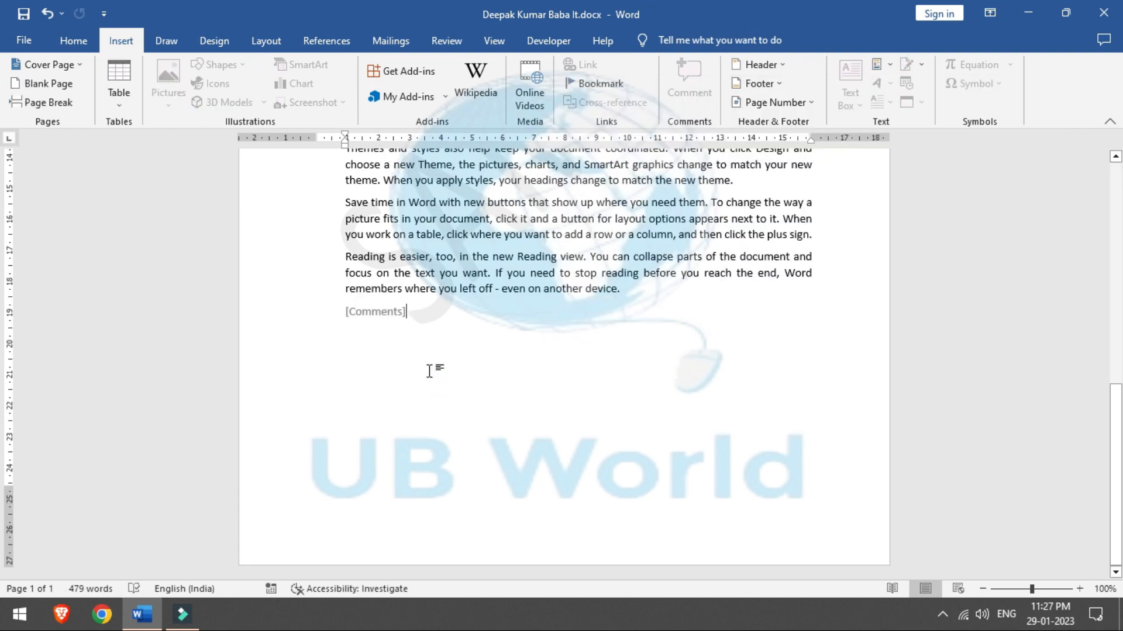
click(376, 311)
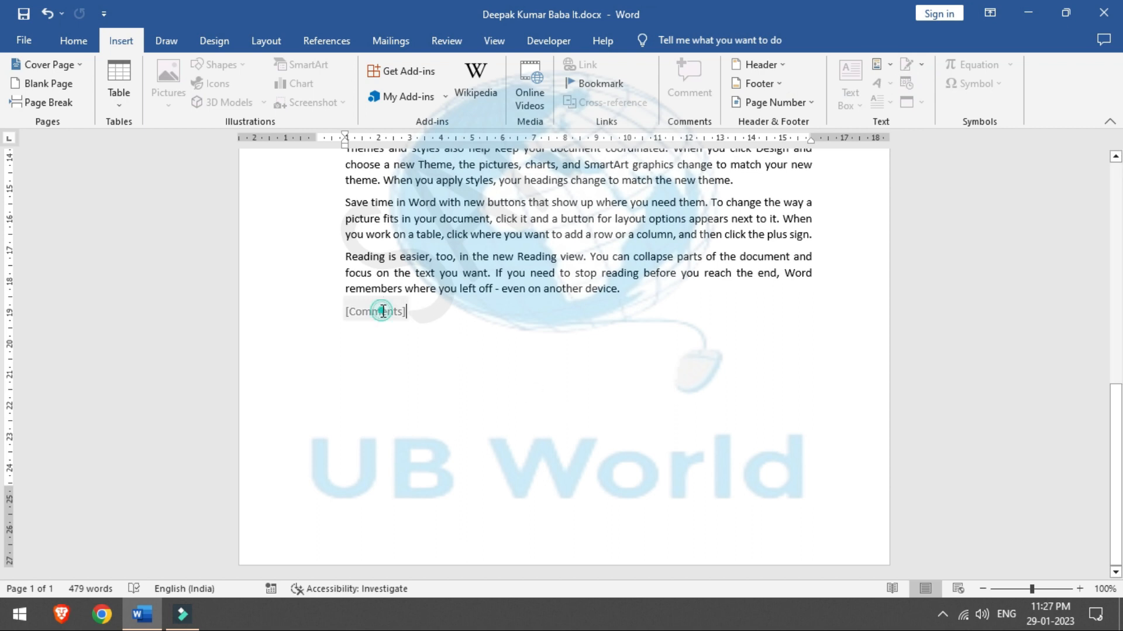
click(361, 287)
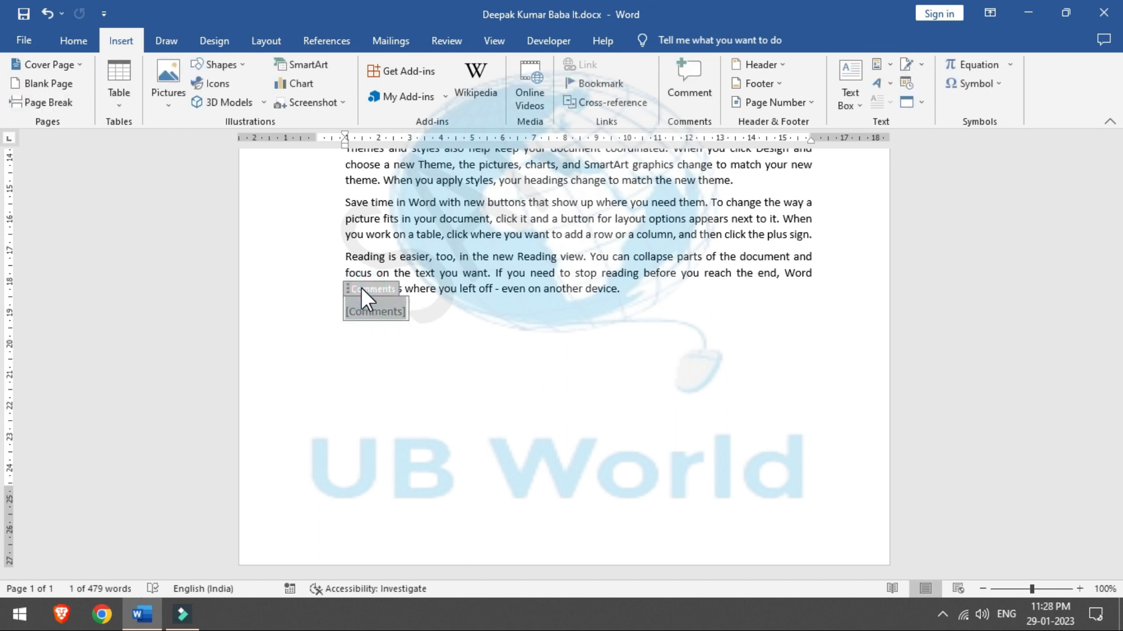
key(Delete)
click(890, 65)
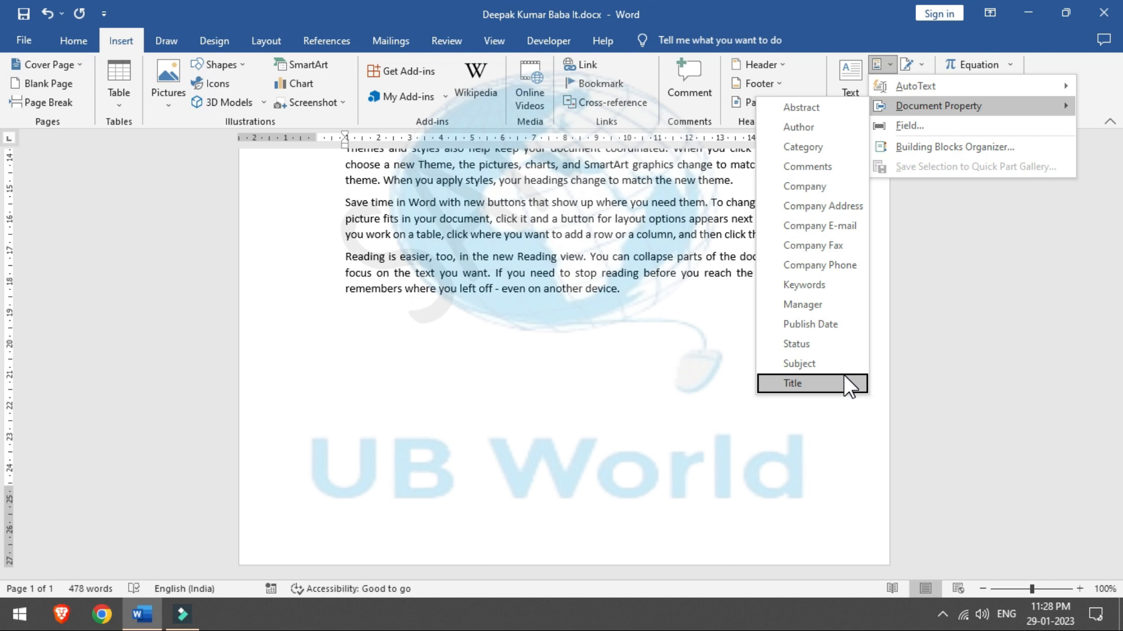
Step: Insert the Author property under the last paragraph, replace it with the new author name, and add a new line
click(839, 140)
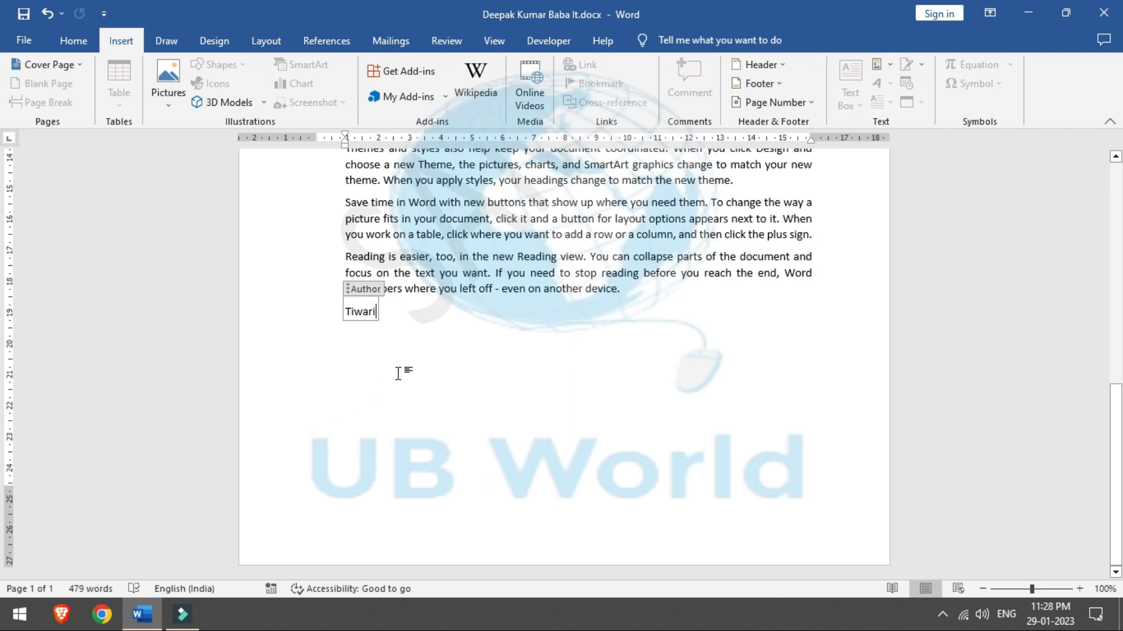
text(A)
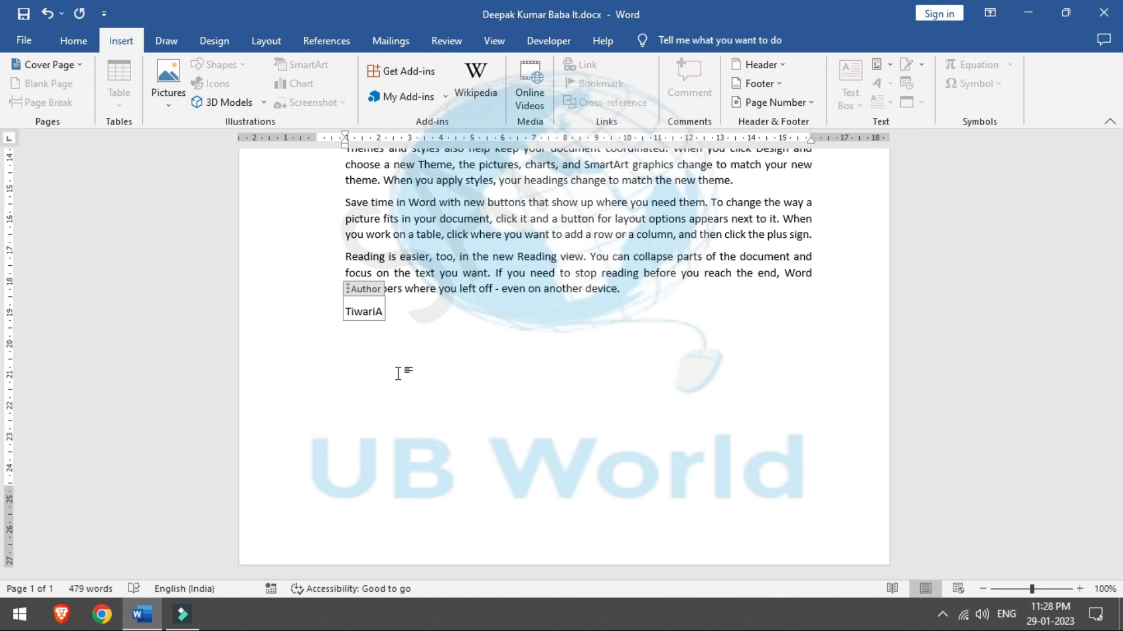
key(BackSpace)
key(BackSpace)
key(BackSpace)
key(BackSpace)
key(BackSpace)
key(BackSpace)
key(BackSpace)
text(Baba IT)
click(492, 369)
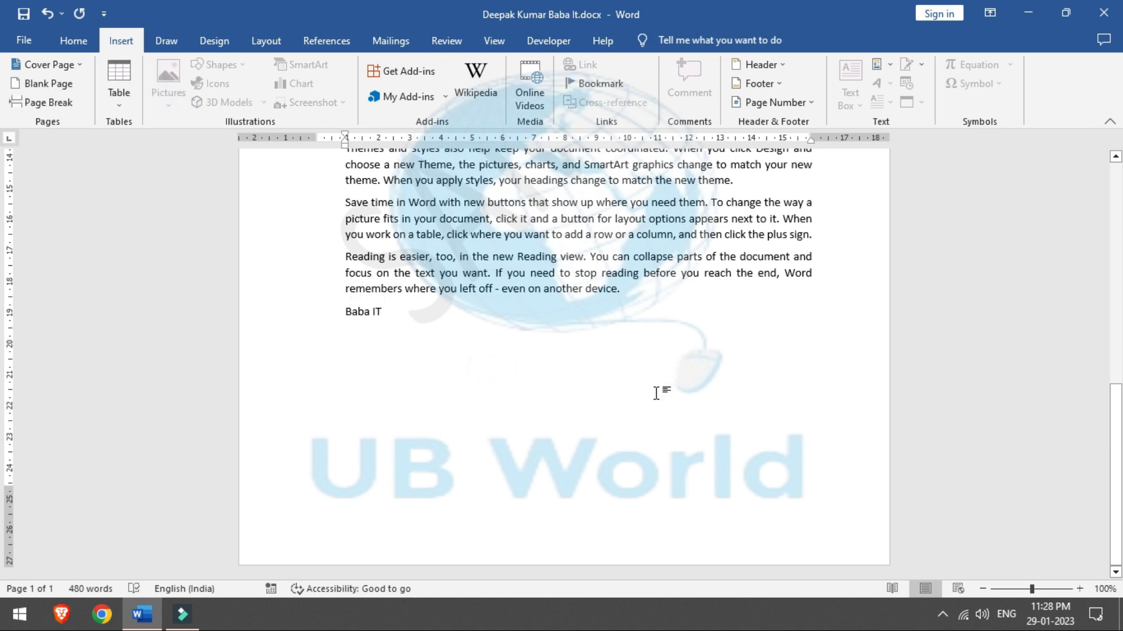
key(Return)
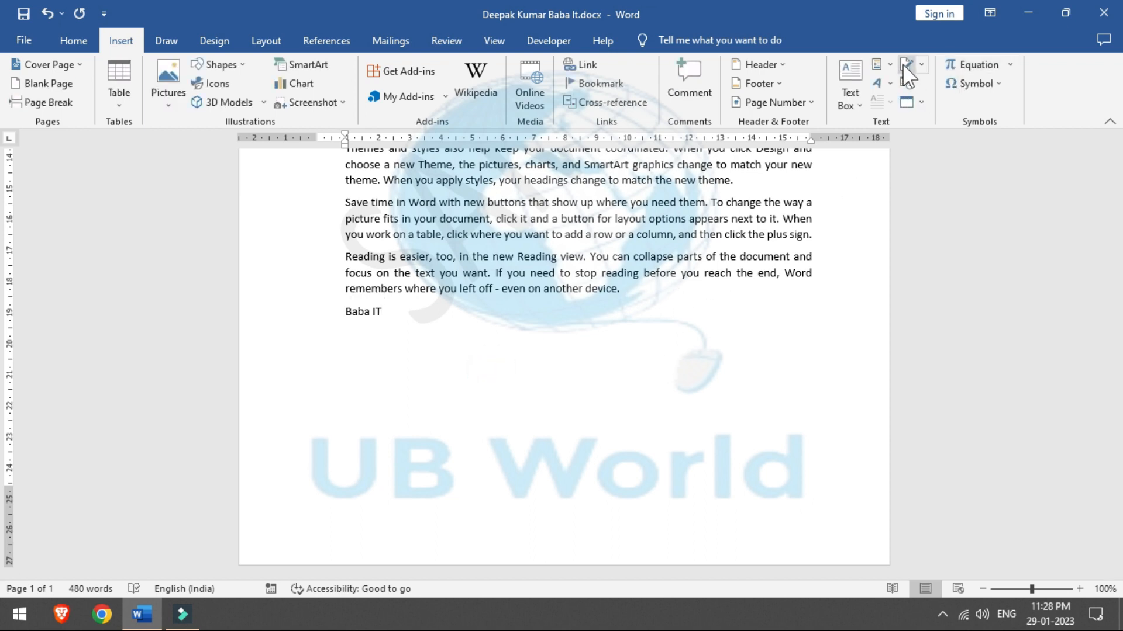
click(884, 65)
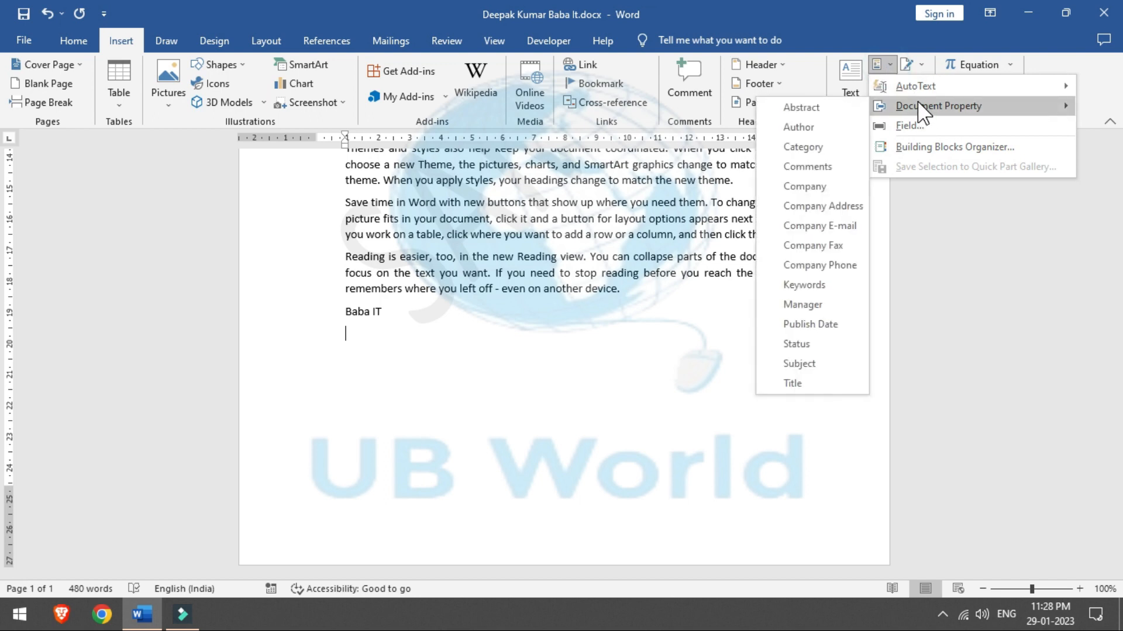
Step: Insert the Company E-mail property placeholder beneath the author line and add an empty paragraph after it
click(845, 226)
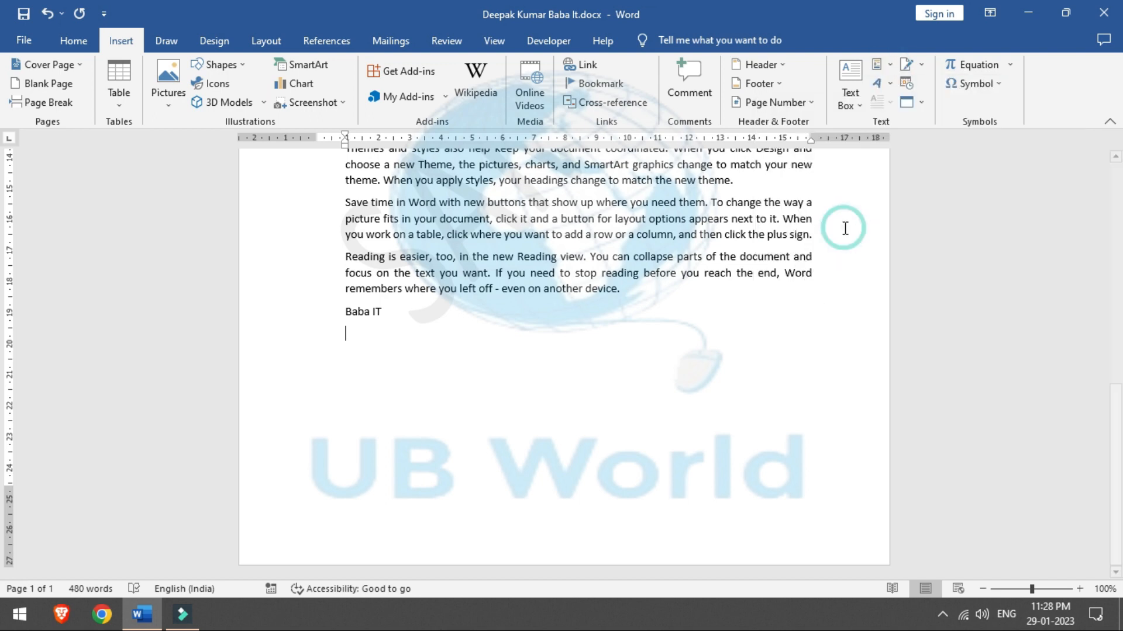
click(496, 319)
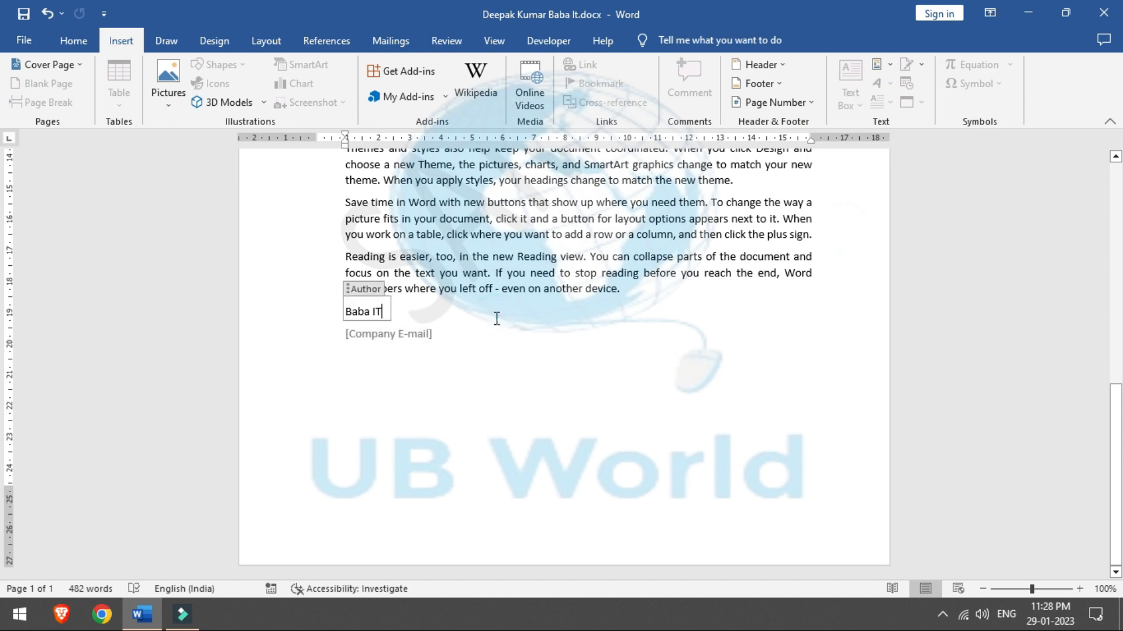
click(555, 335)
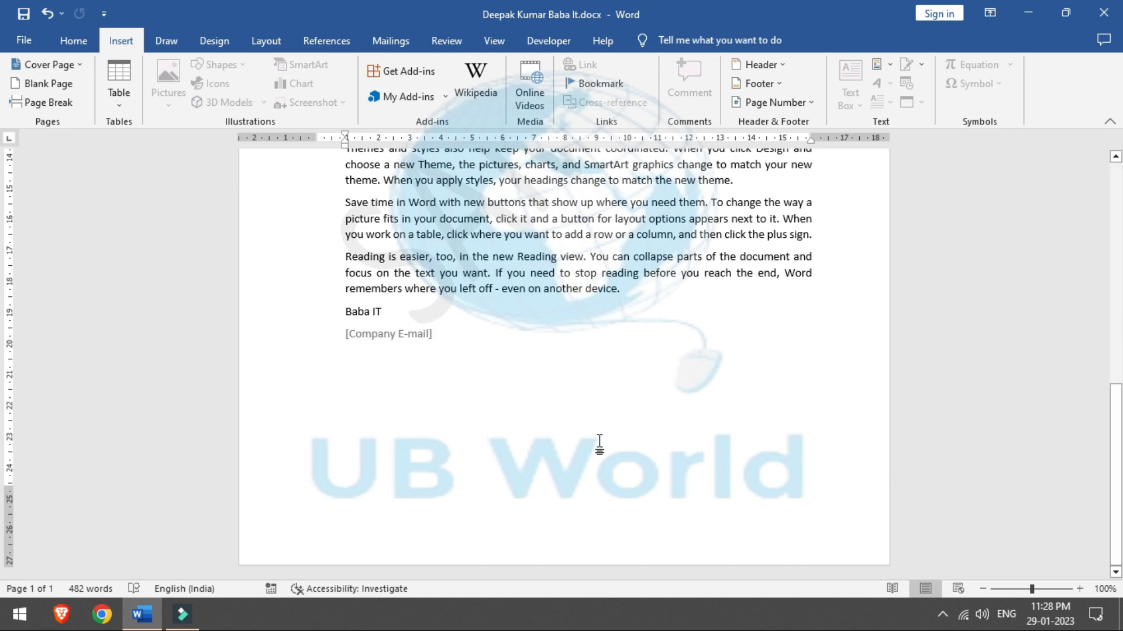
key(Return)
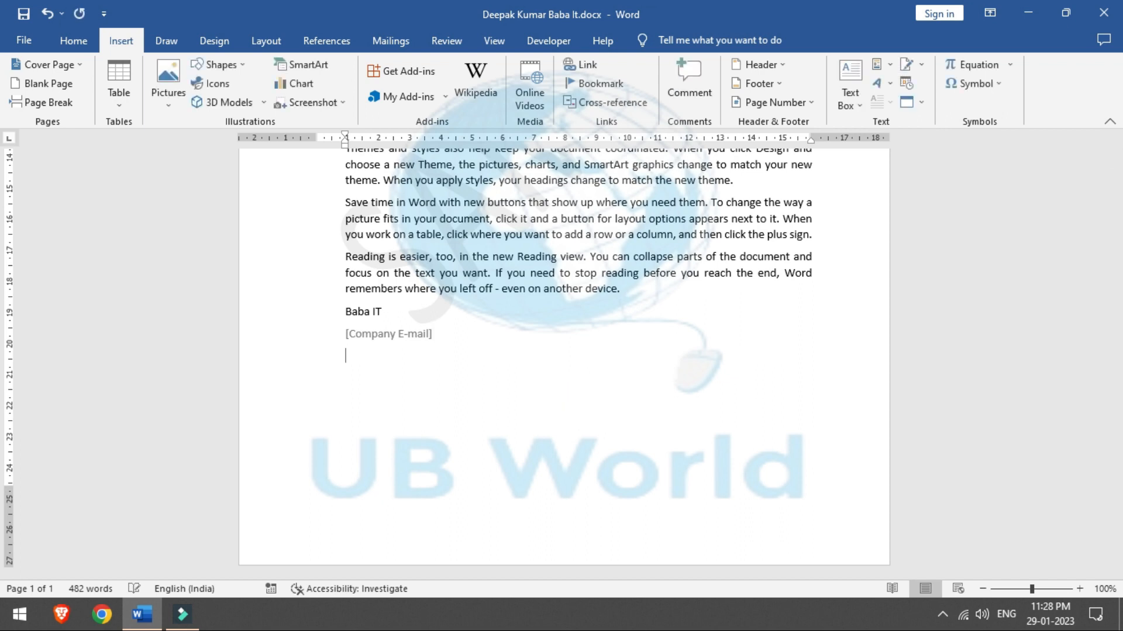
click(884, 65)
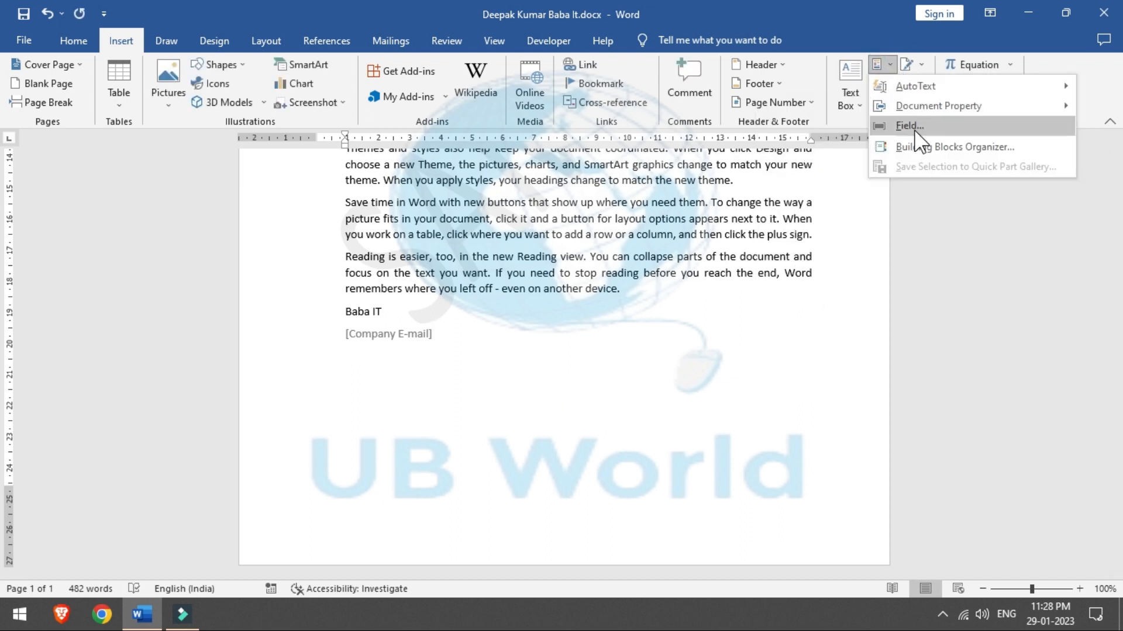
Step: In the Field dialog, preview AutoNum, Ask, Author, Comments, Database, BidiOutline and BarCode, then select If
mouse_move(951, 114)
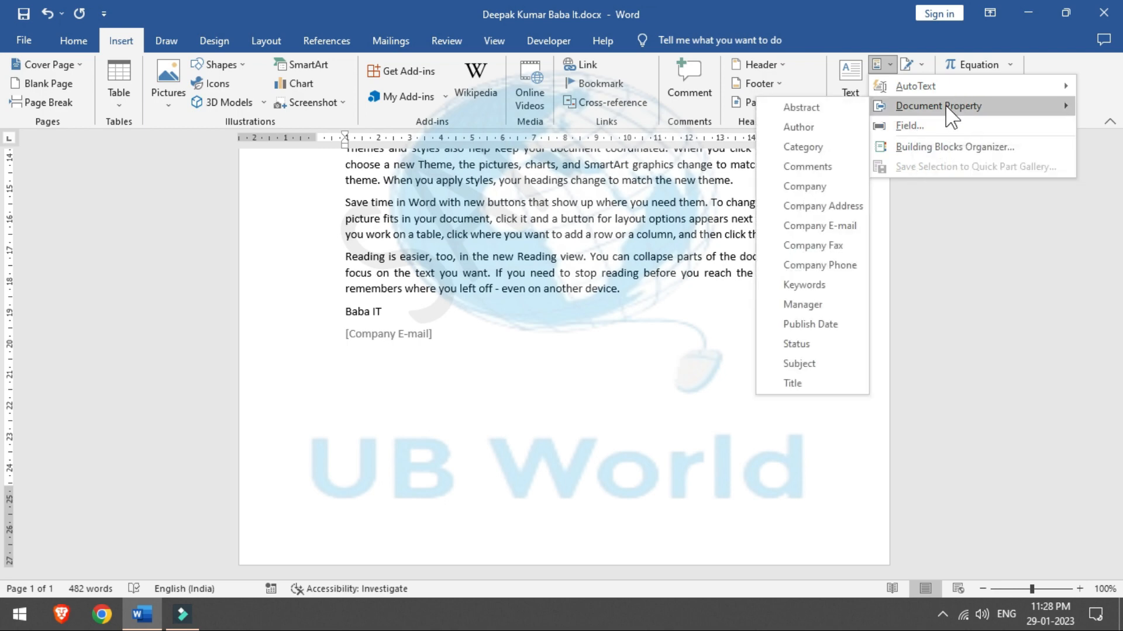
click(945, 125)
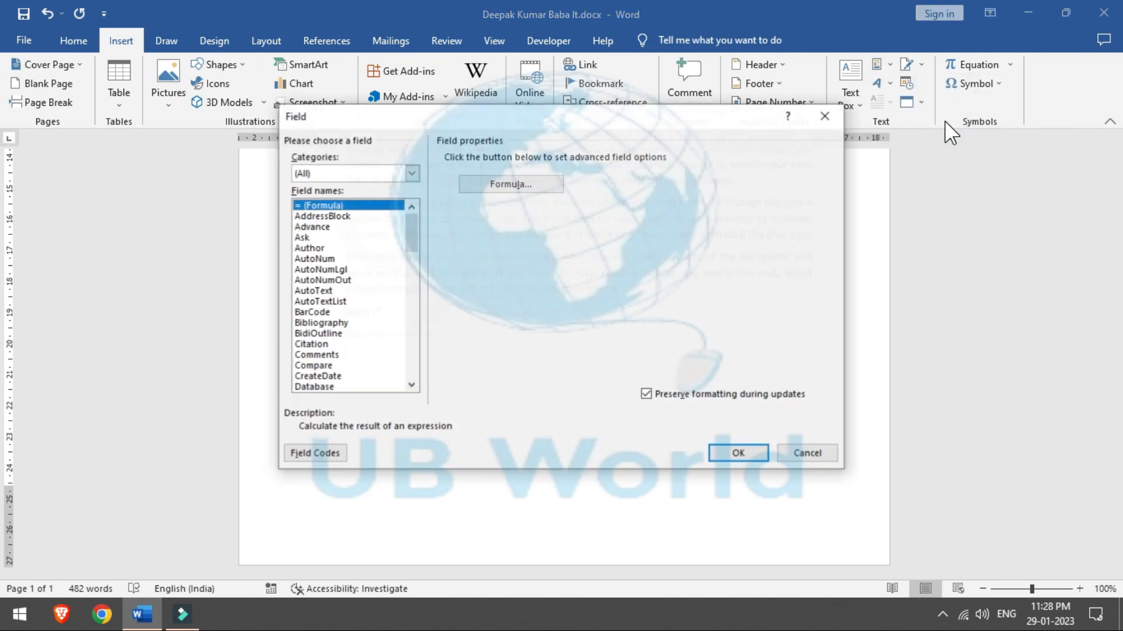
click(327, 259)
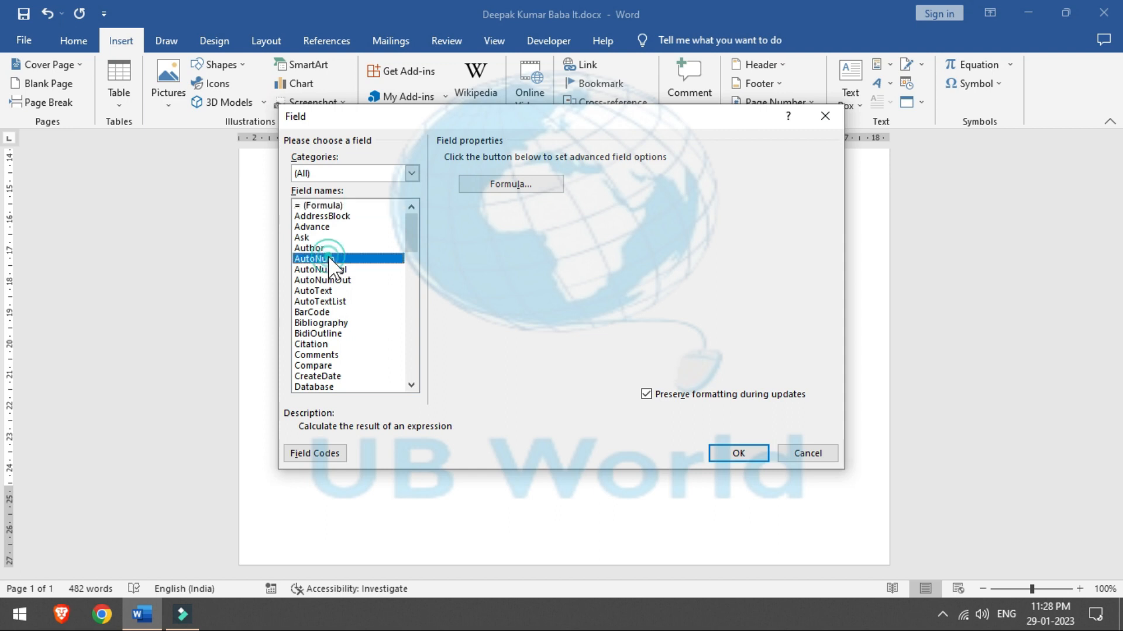
click(309, 237)
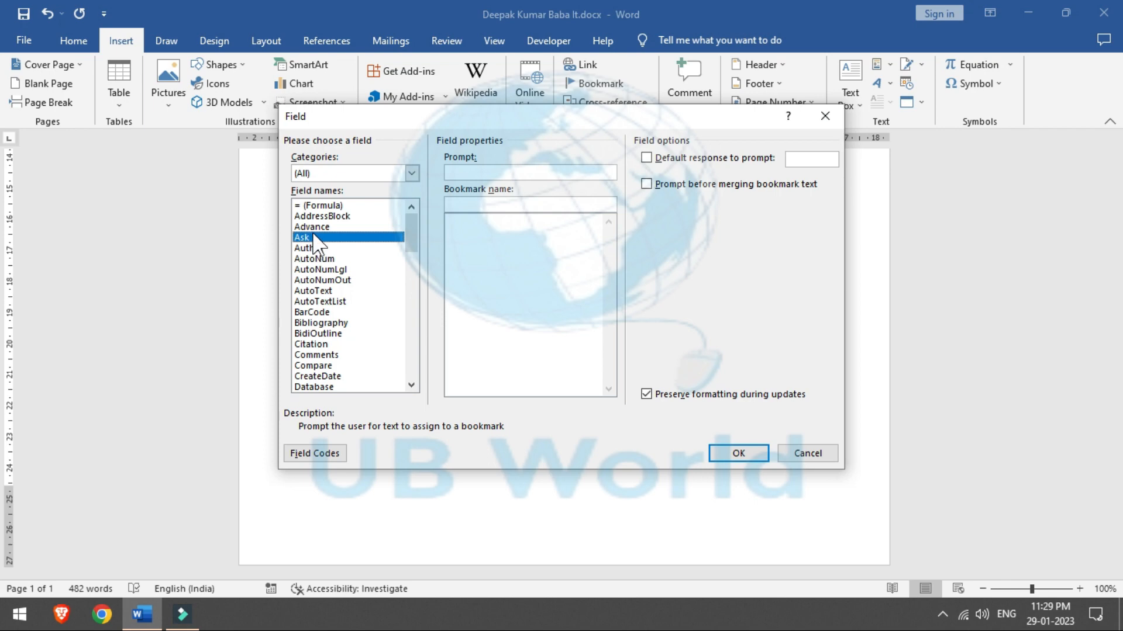
click(316, 248)
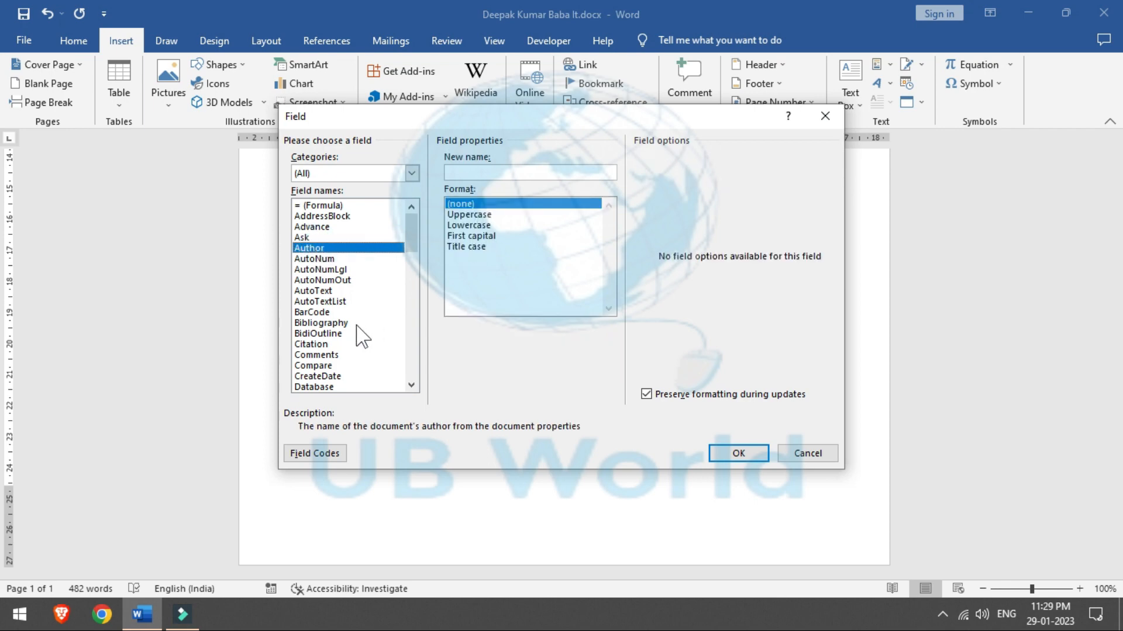
click(315, 355)
click(315, 386)
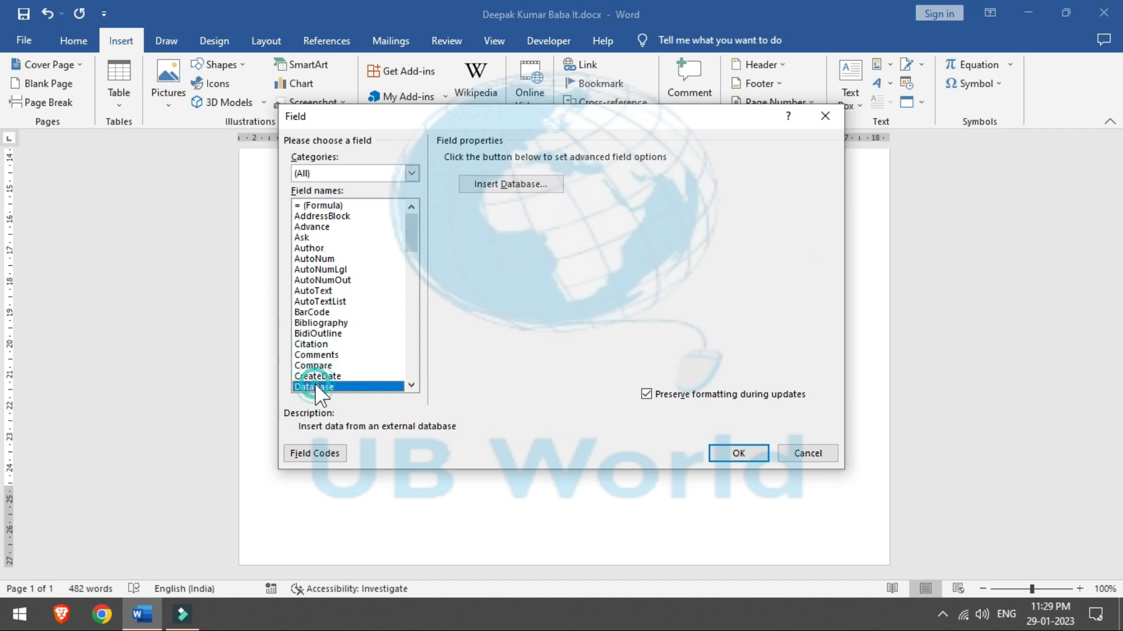
click(316, 333)
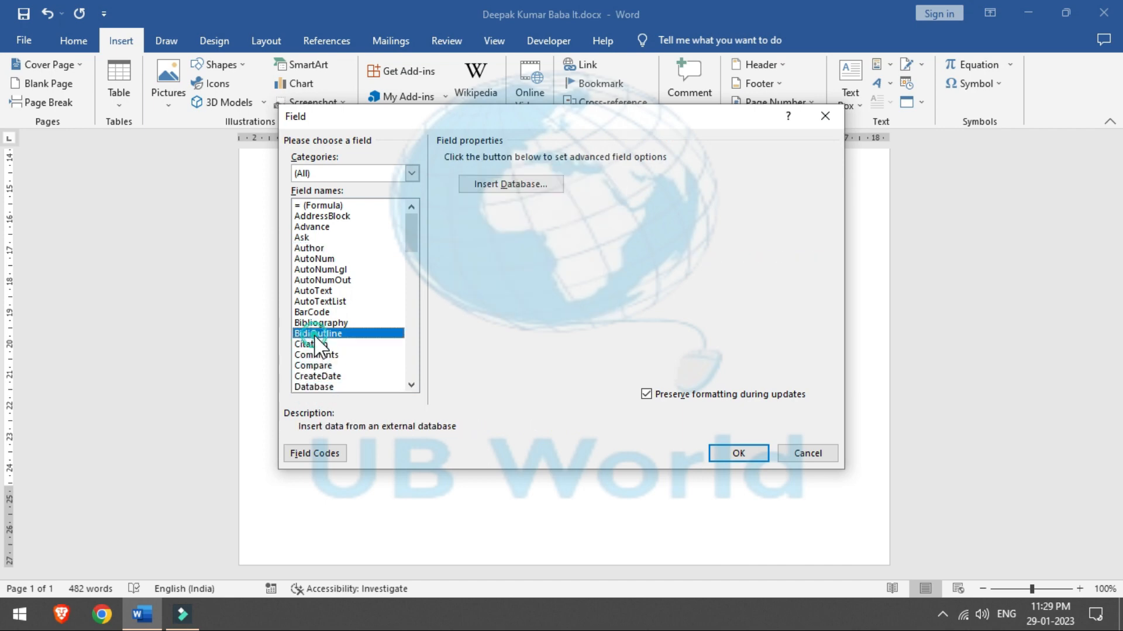
click(314, 313)
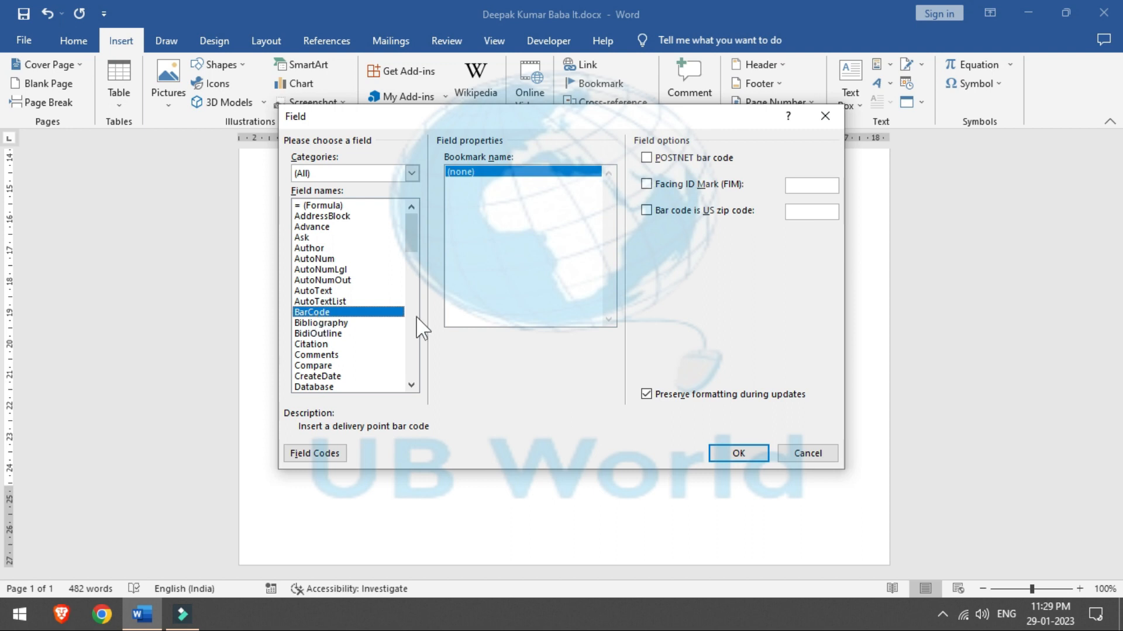
drag(409, 230, 410, 265)
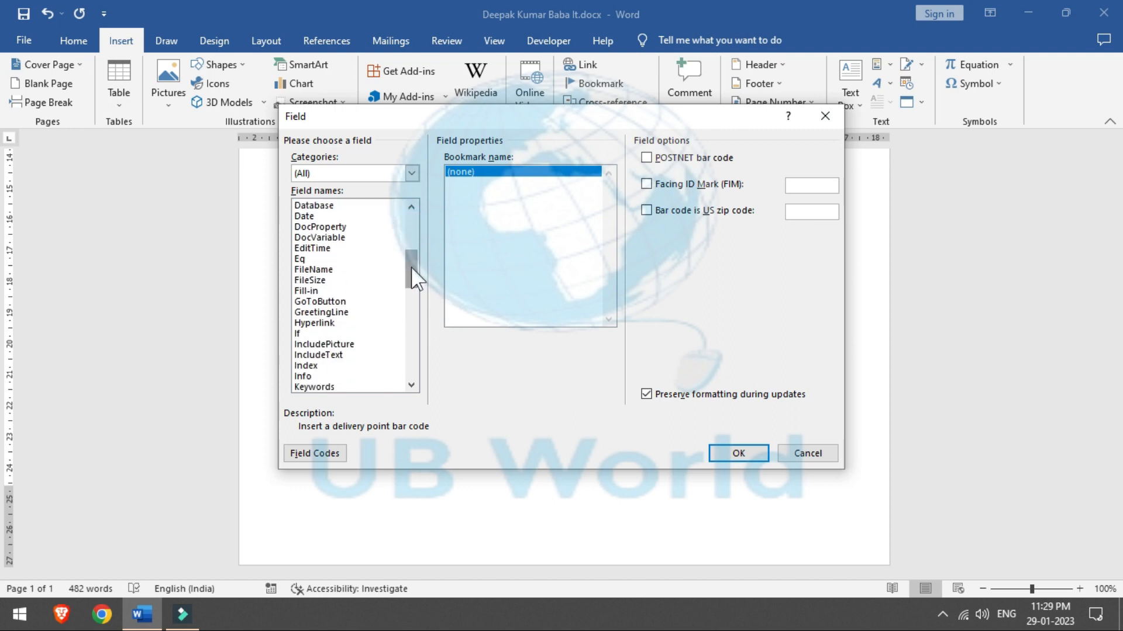
click(300, 333)
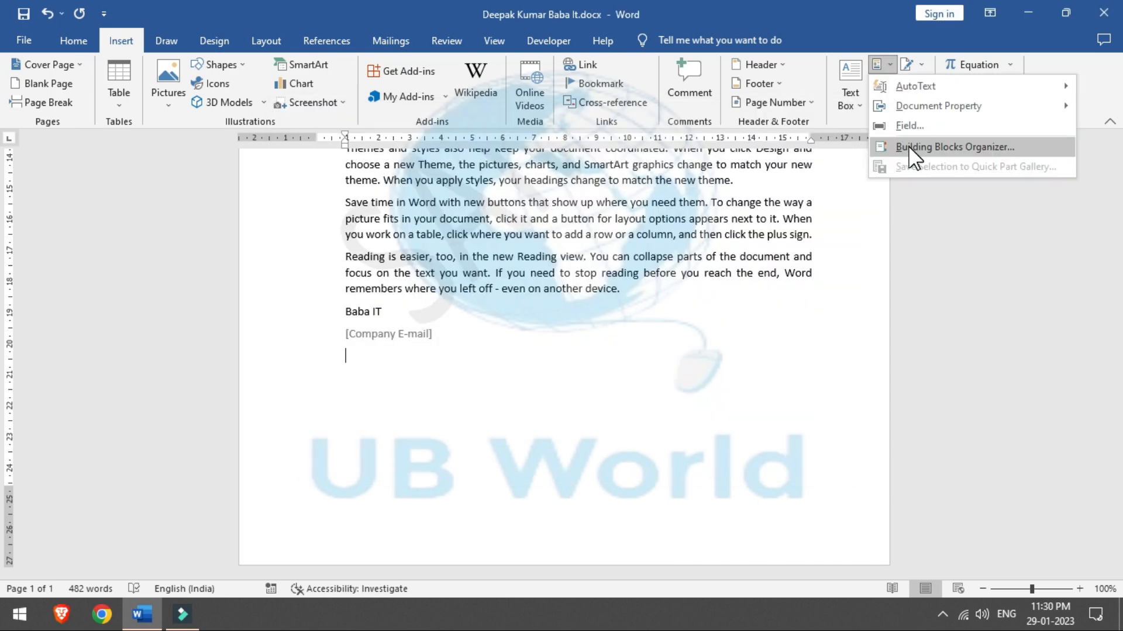
Step: In the Building Blocks Organizer, preview the Austin and Facet cover pages and the Trig Identity 1 and Quadratic Formula equations
click(910, 148)
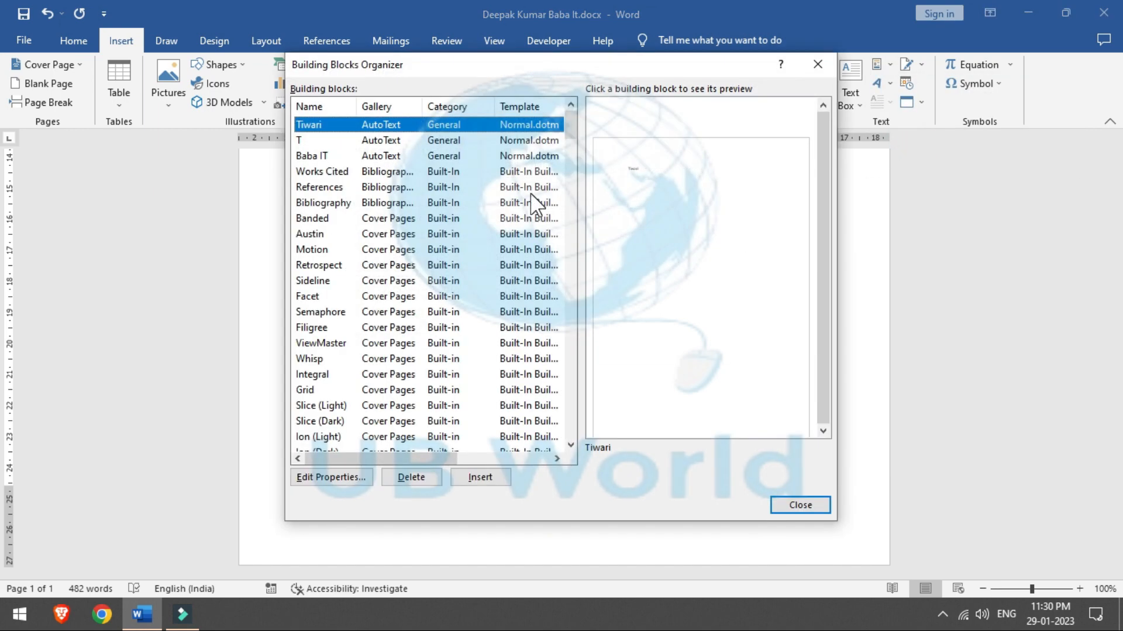
click(313, 233)
click(314, 296)
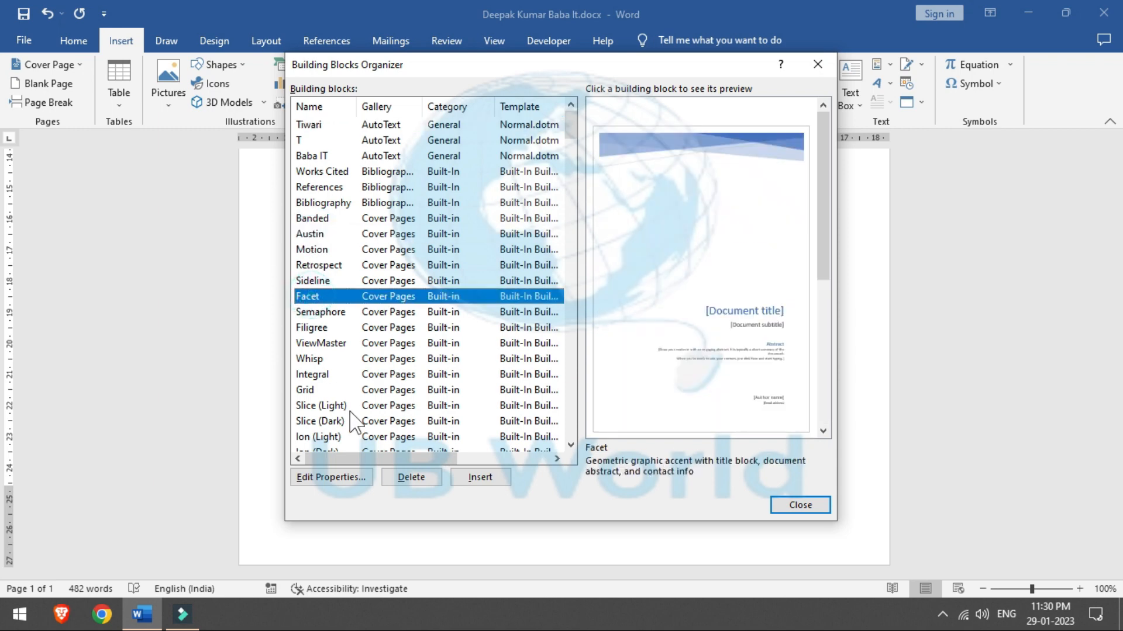
mouse_move(572, 140)
mouse_down()
mouse_move(572, 153)
mouse_move(572, 107)
mouse_move(576, 140)
mouse_up()
scroll(572, 142, down, 3)
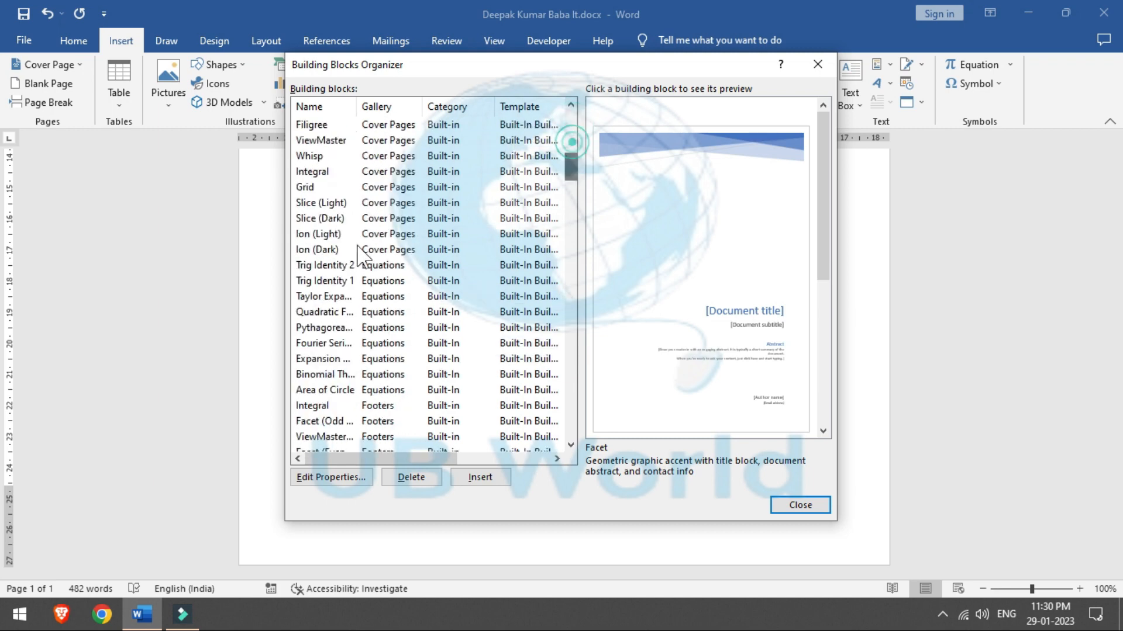
click(341, 287)
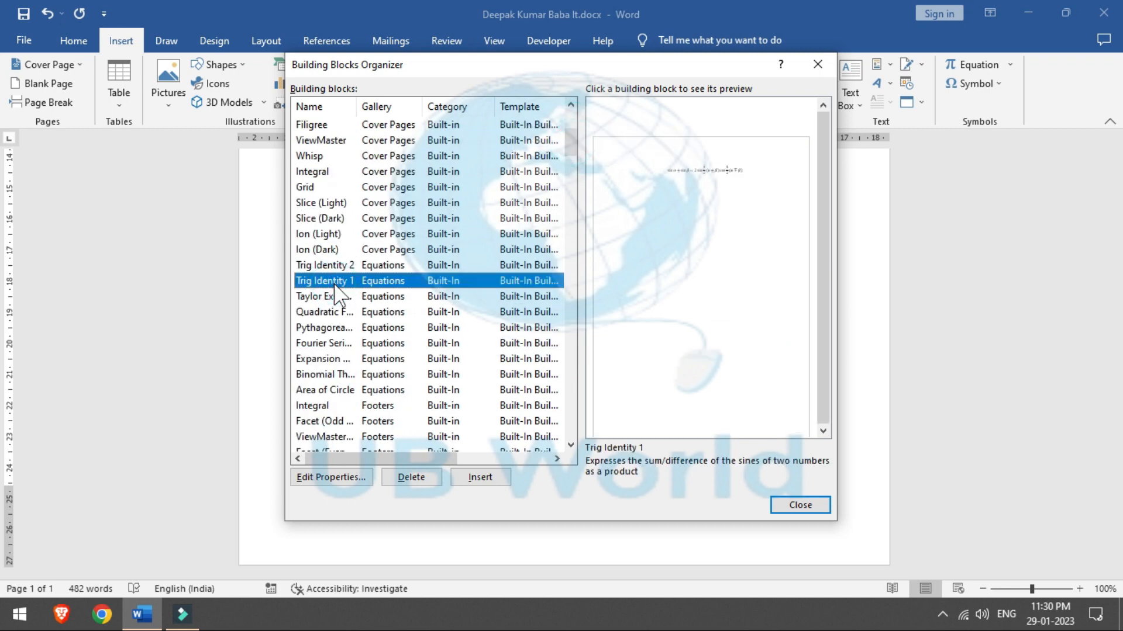
click(335, 315)
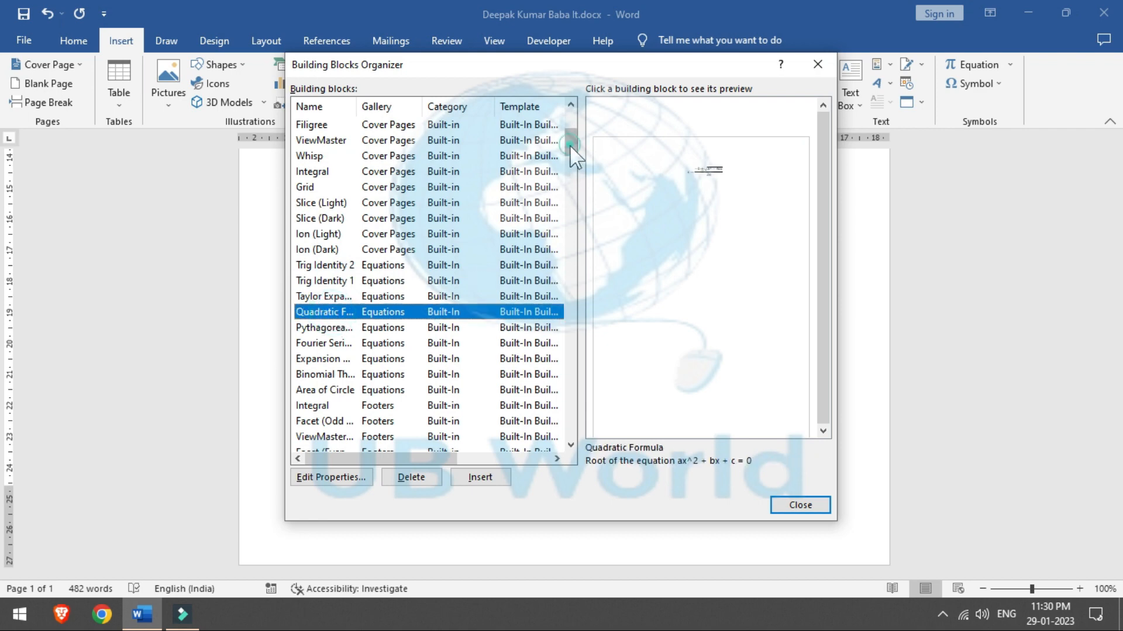
Step: Preview the Facet and Facet (Even Page) footers, the Roman block and Pg. Number 2
drag(570, 145, 570, 169)
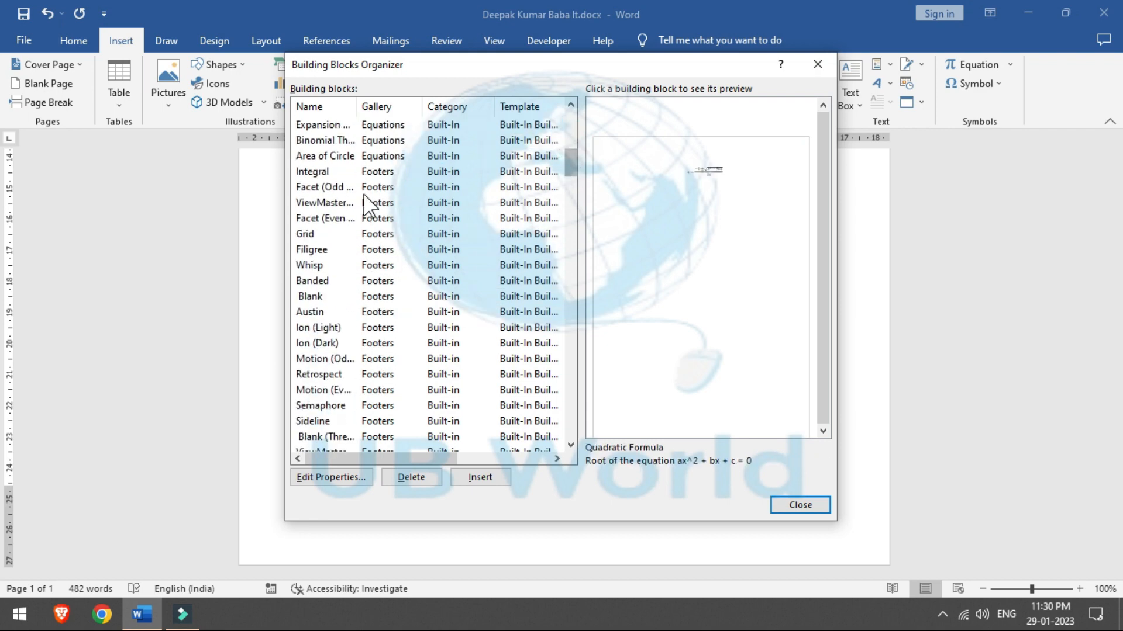
click(322, 187)
click(321, 218)
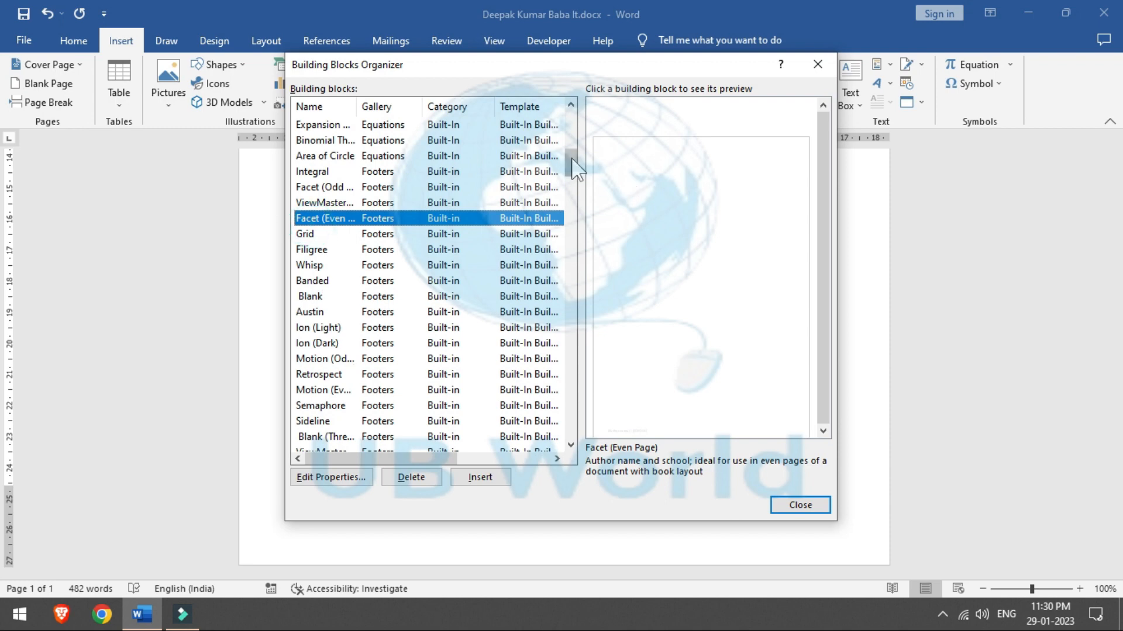
drag(572, 158, 571, 237)
click(400, 376)
click(301, 313)
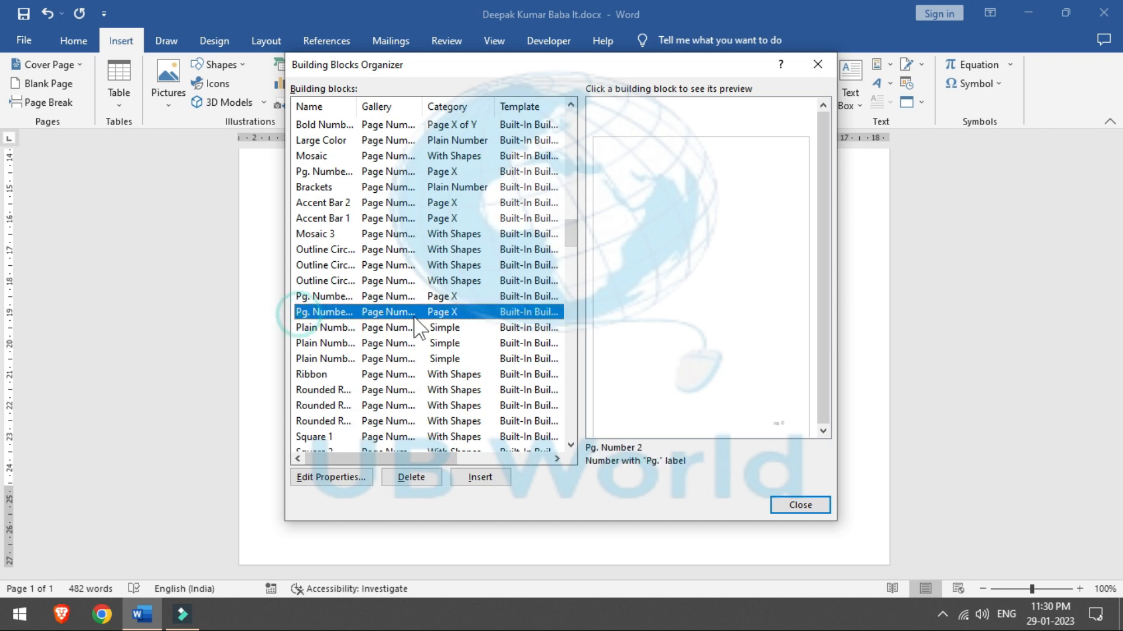
Step: Close the organizer, add a blank line below [Company E-mail], and return to the first paragraph
click(793, 506)
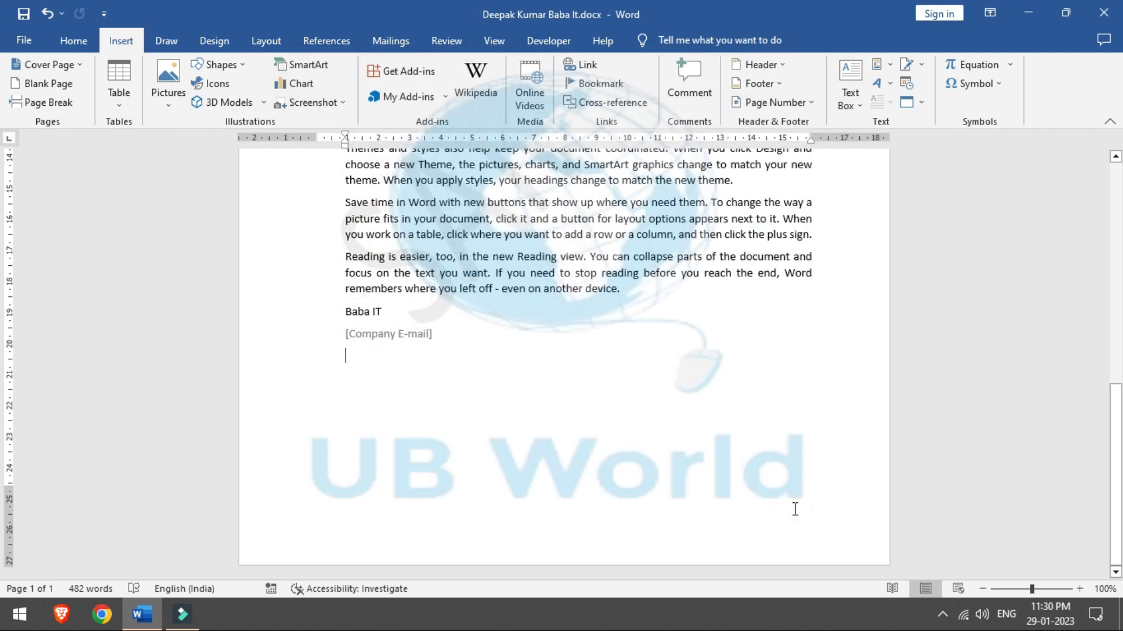
click(746, 372)
key(Return)
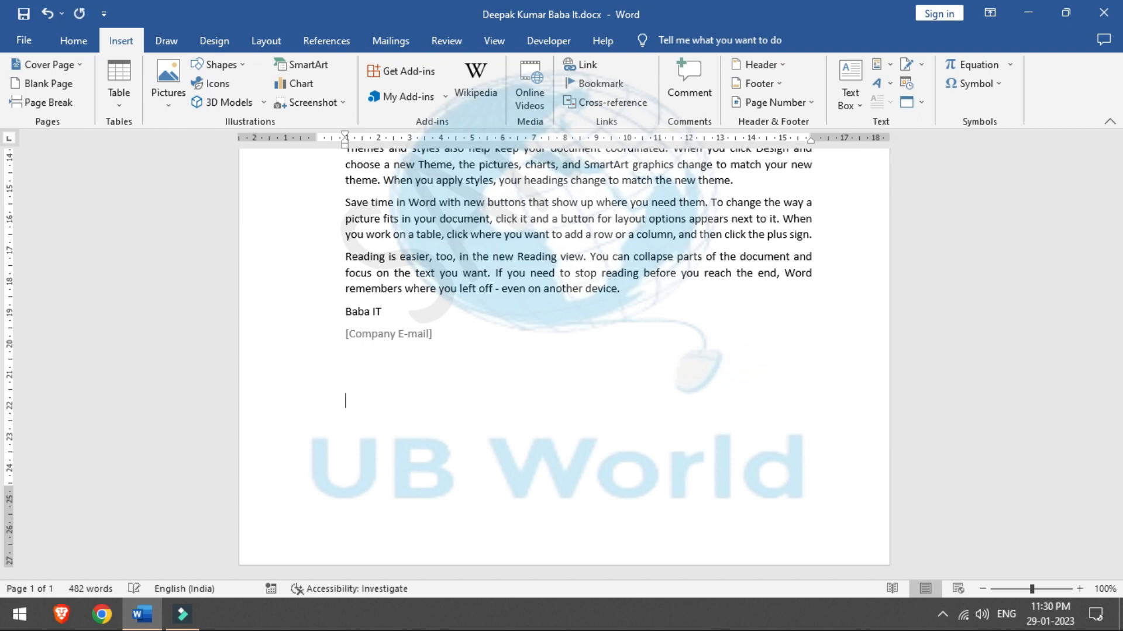
scroll(6, 321, up, 10)
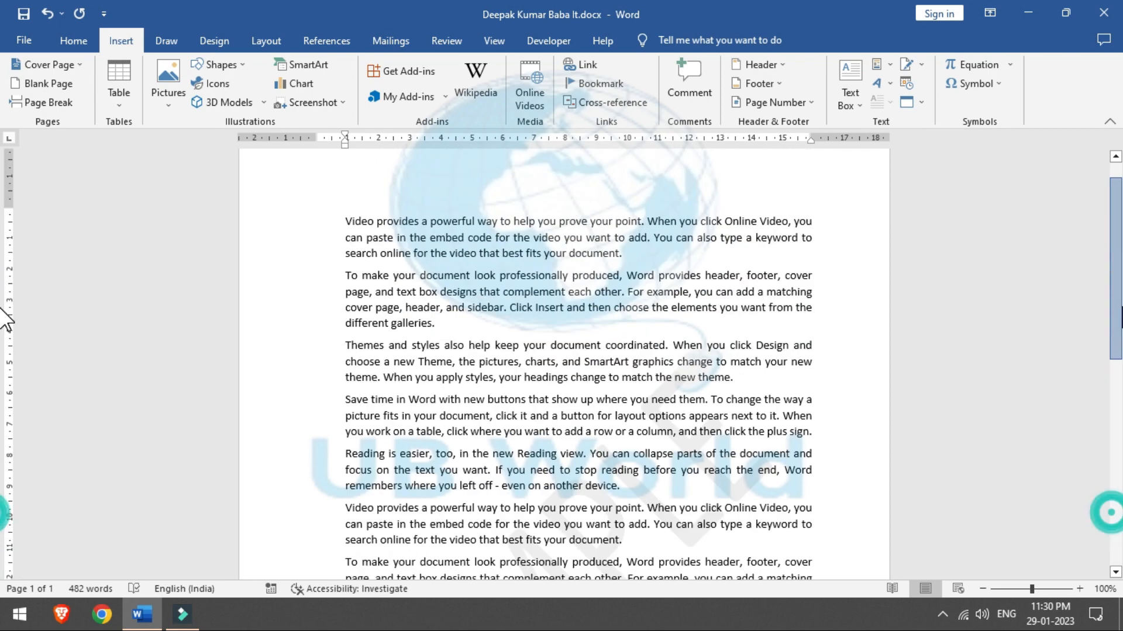
scroll(6, 320, up, 1)
click(485, 253)
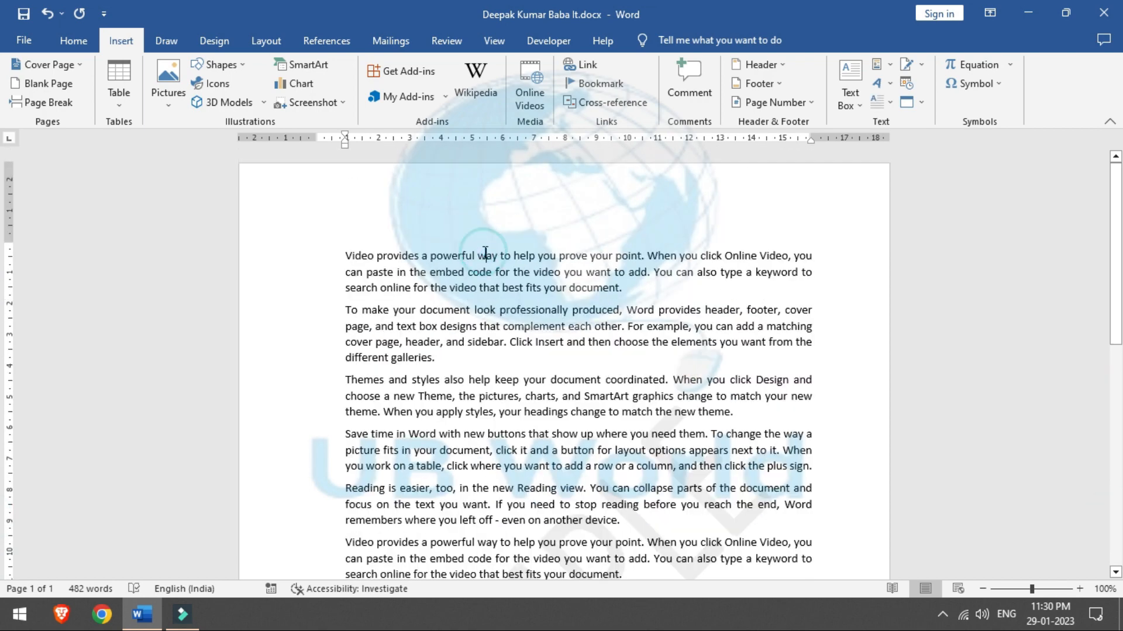
Step: Make the V of 'Video' a Dropped capital in the first paragraph
click(355, 255)
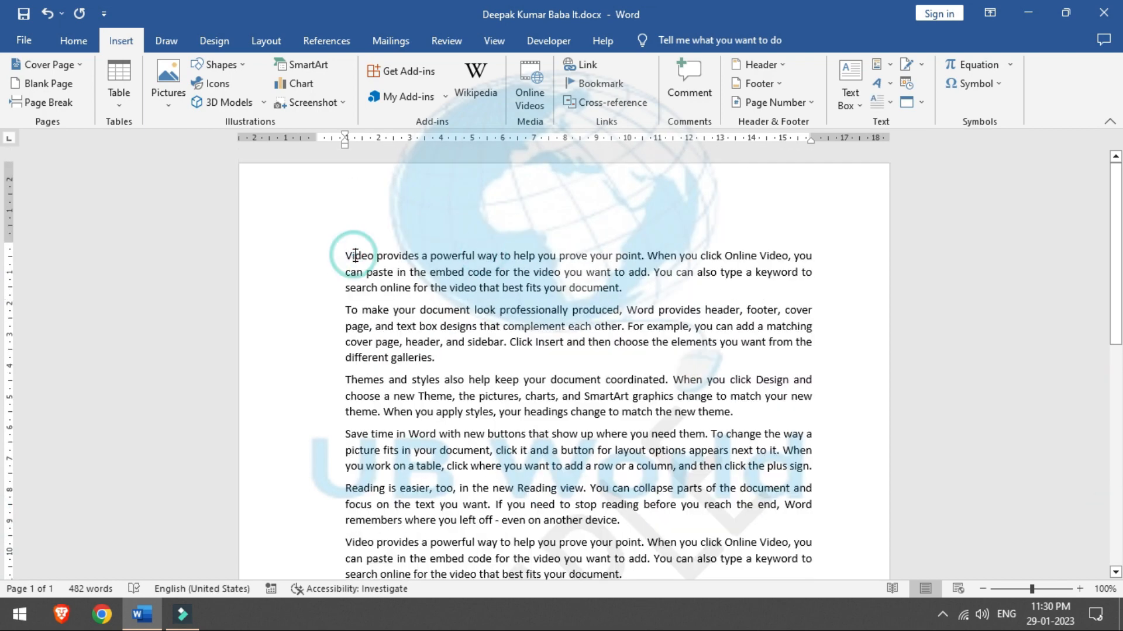
click(890, 102)
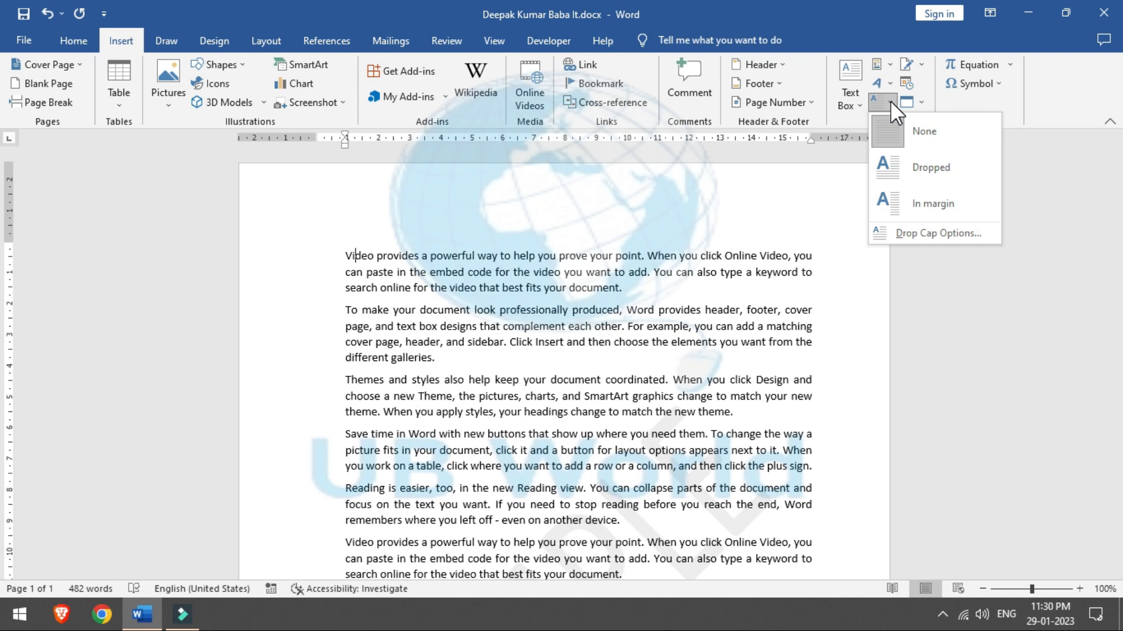
click(919, 169)
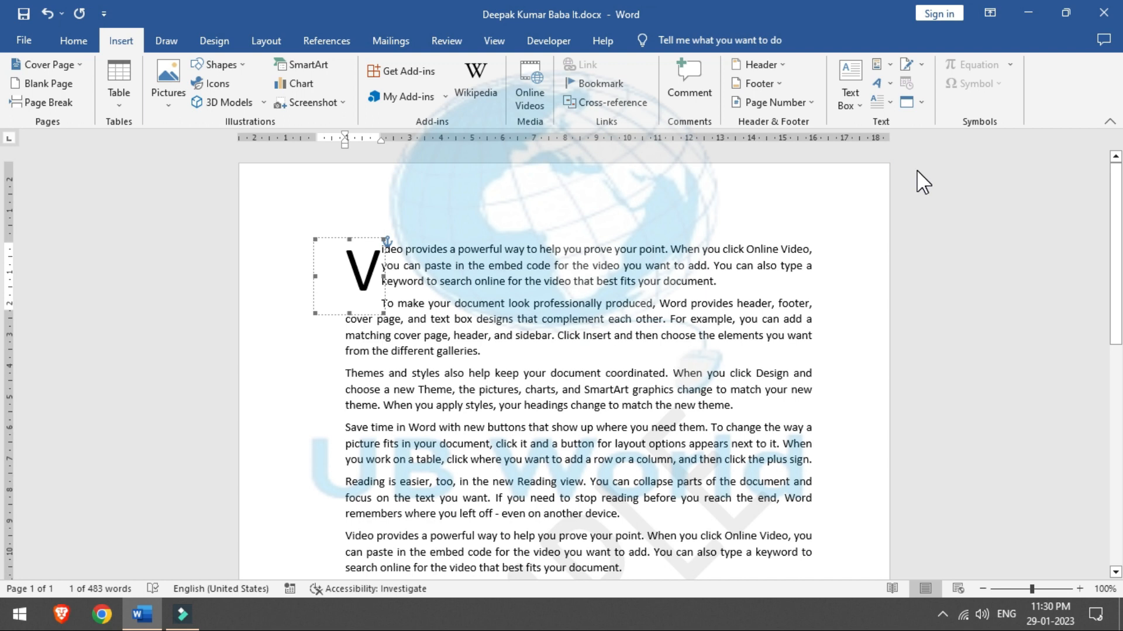
click(621, 237)
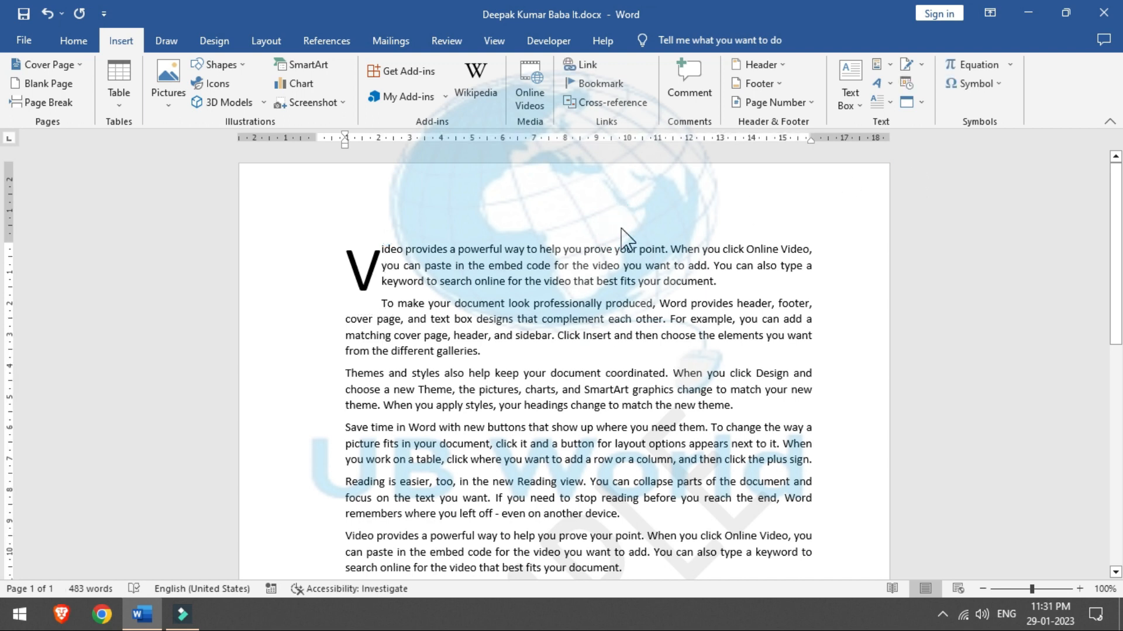
Step: Remove the drop cap, then reapply the V as an In margin drop cap
click(363, 269)
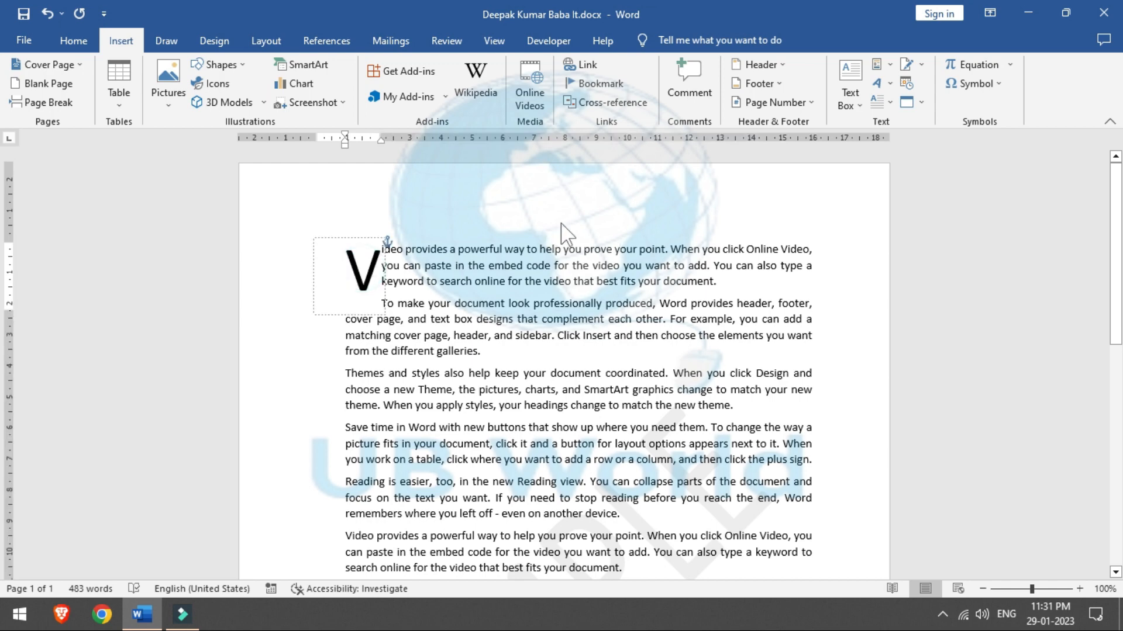
click(884, 103)
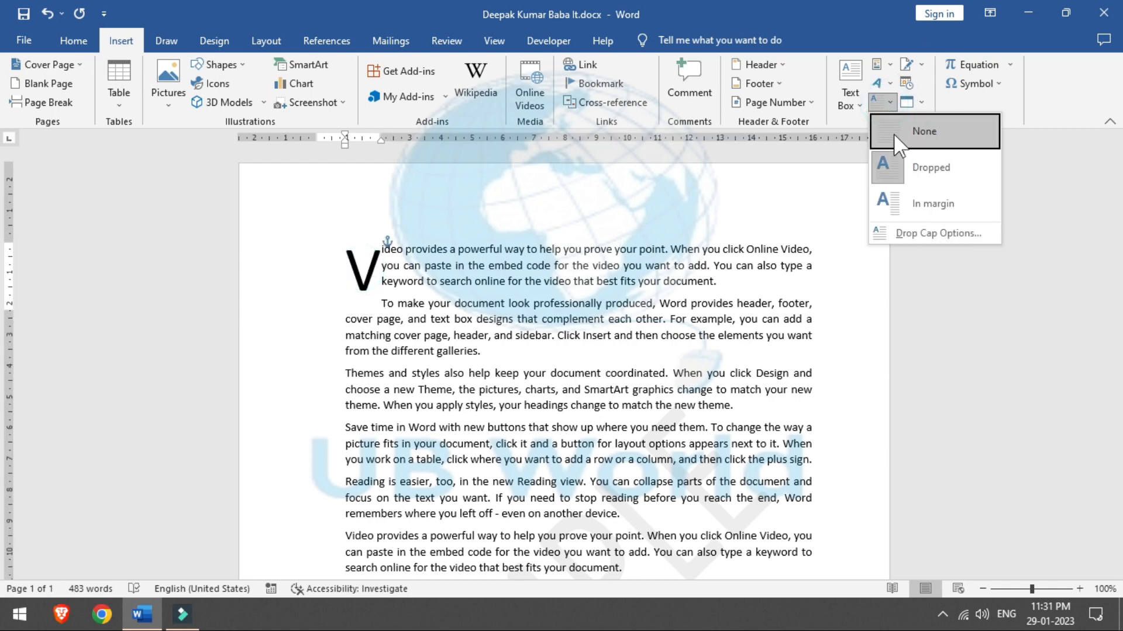
click(894, 140)
click(886, 103)
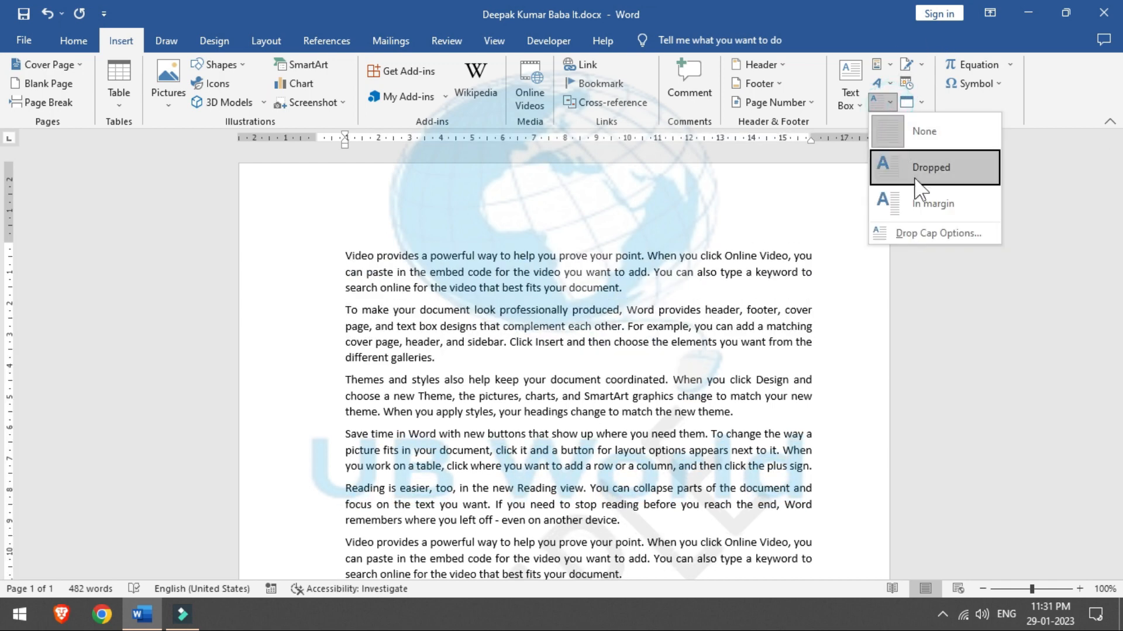
click(919, 203)
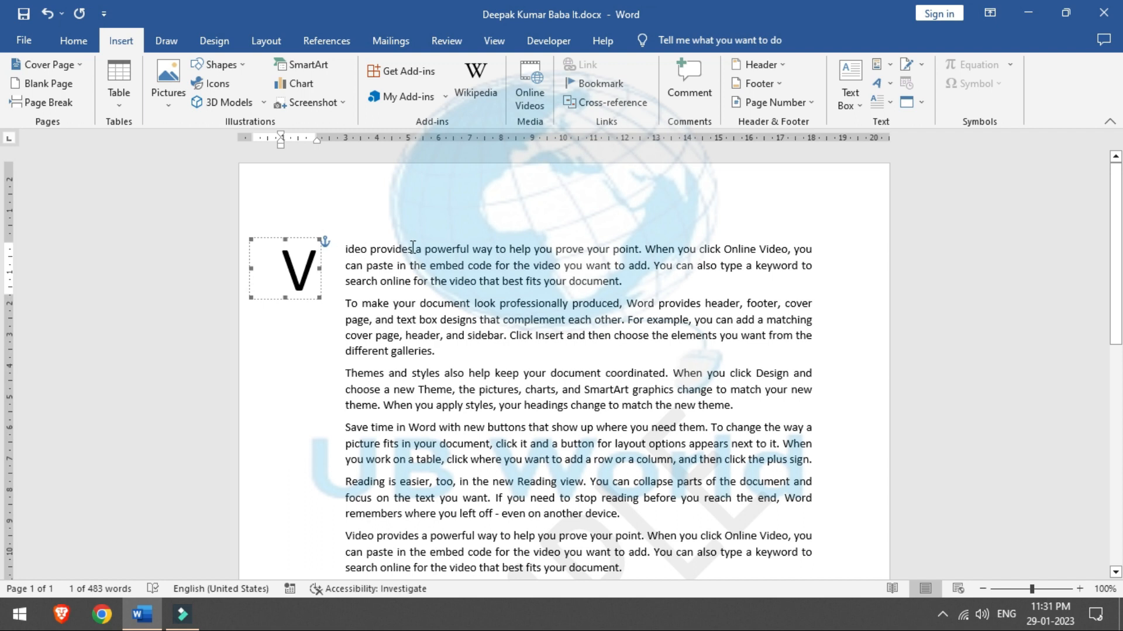
click(888, 102)
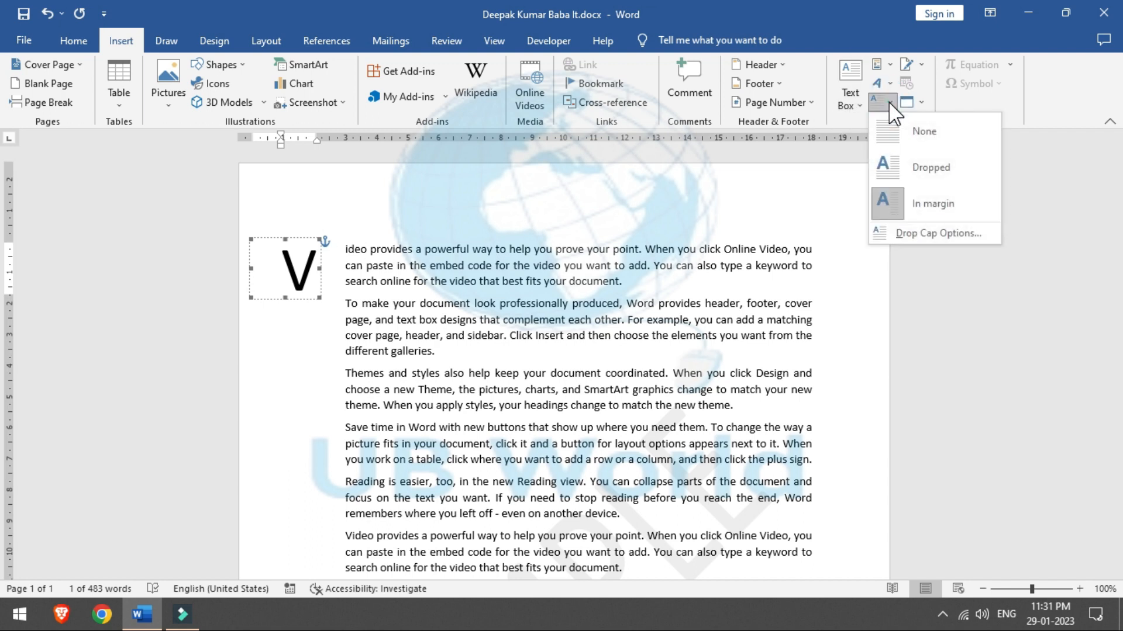
click(889, 101)
click(890, 99)
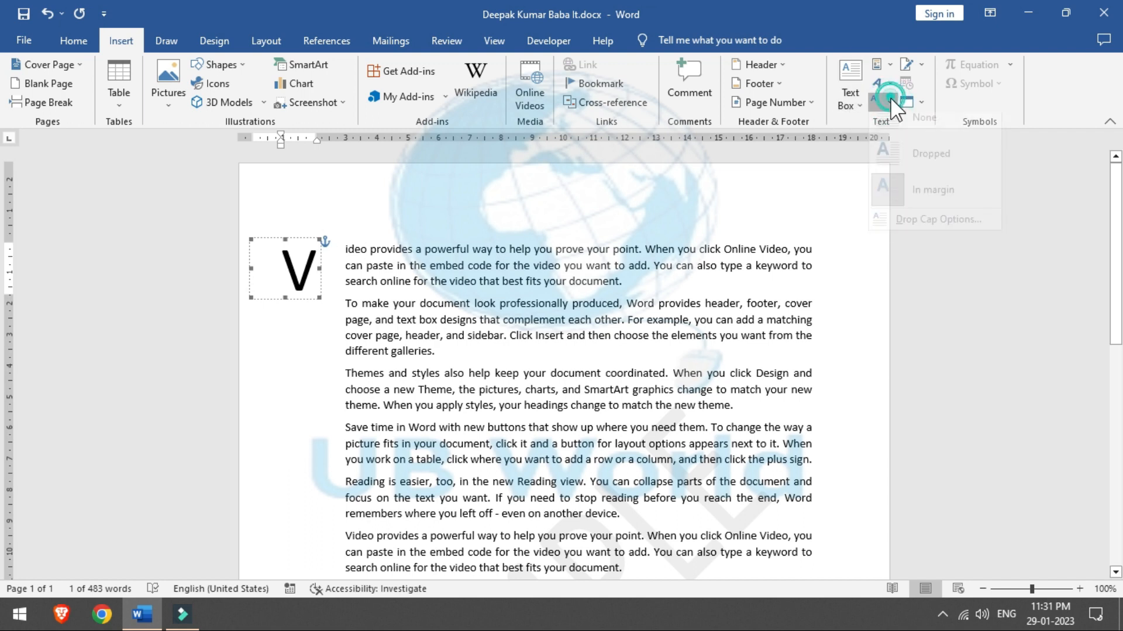
Step: In Drop Cap Options, set the V to Dropped position with 6 lines to drop
click(901, 231)
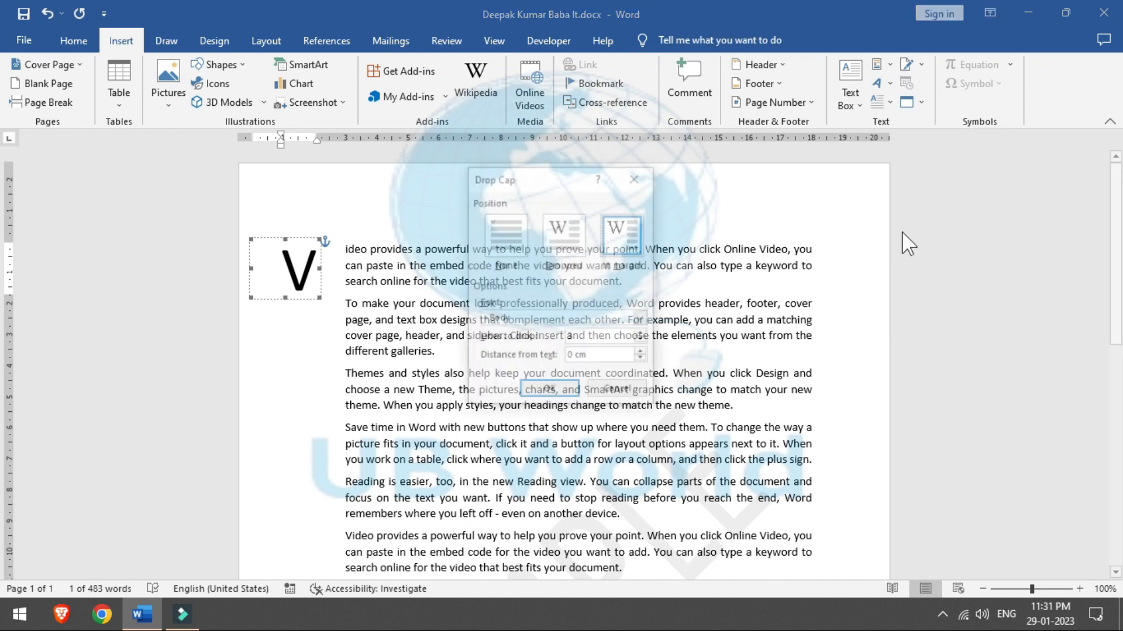
click(567, 235)
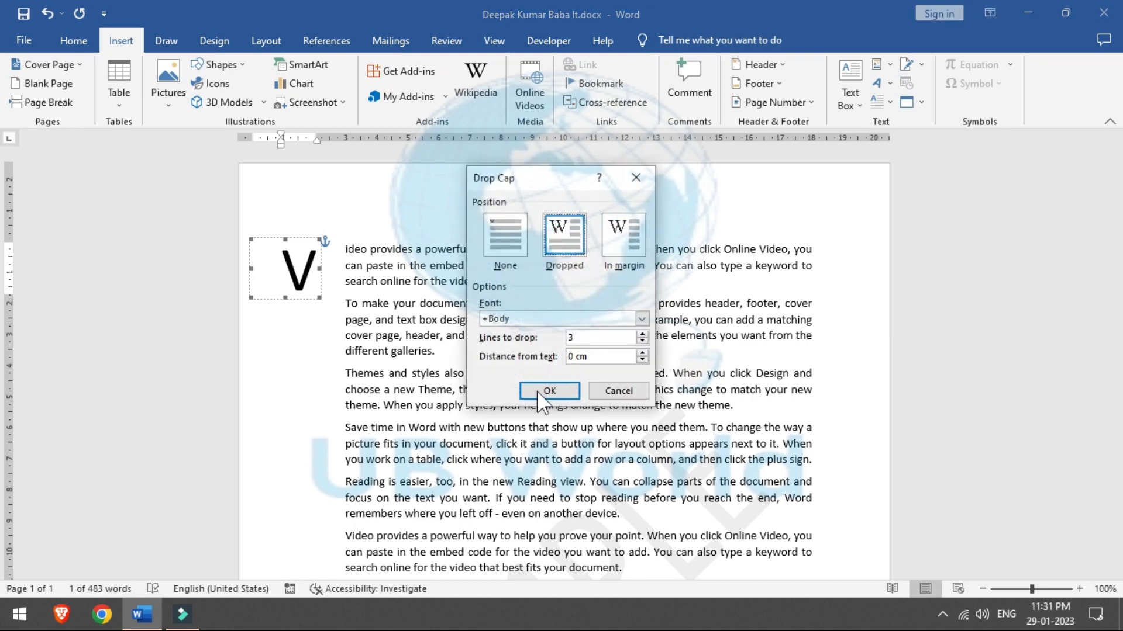
click(643, 335)
click(644, 334)
click(644, 334)
click(558, 391)
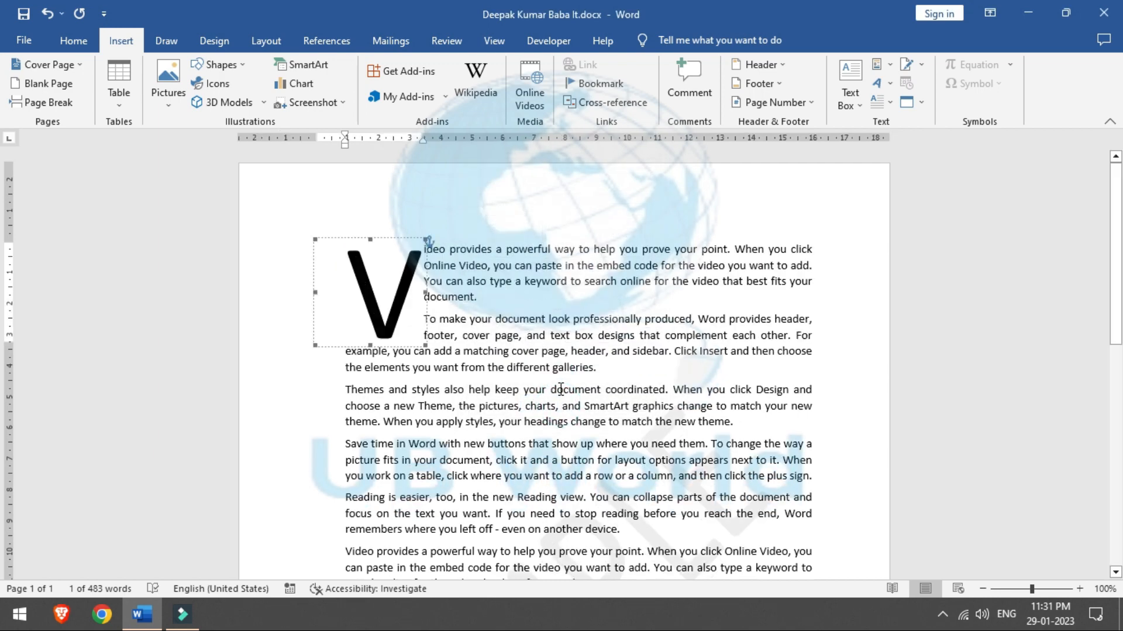
click(872, 234)
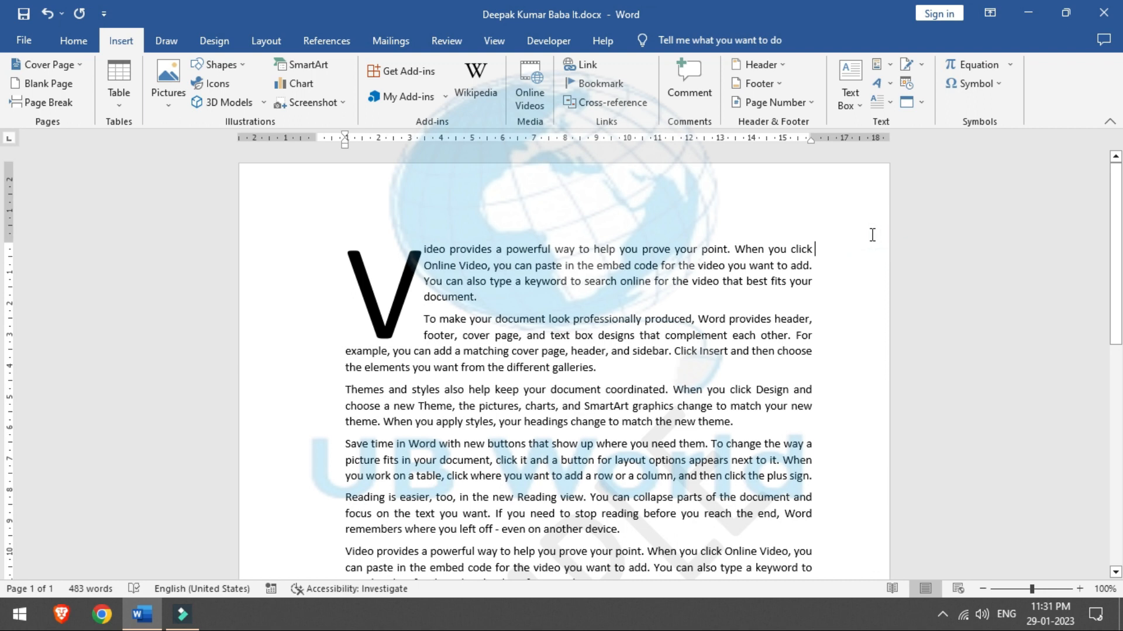
Step: Look up the online signature services, then close the browser and return to the document
click(922, 64)
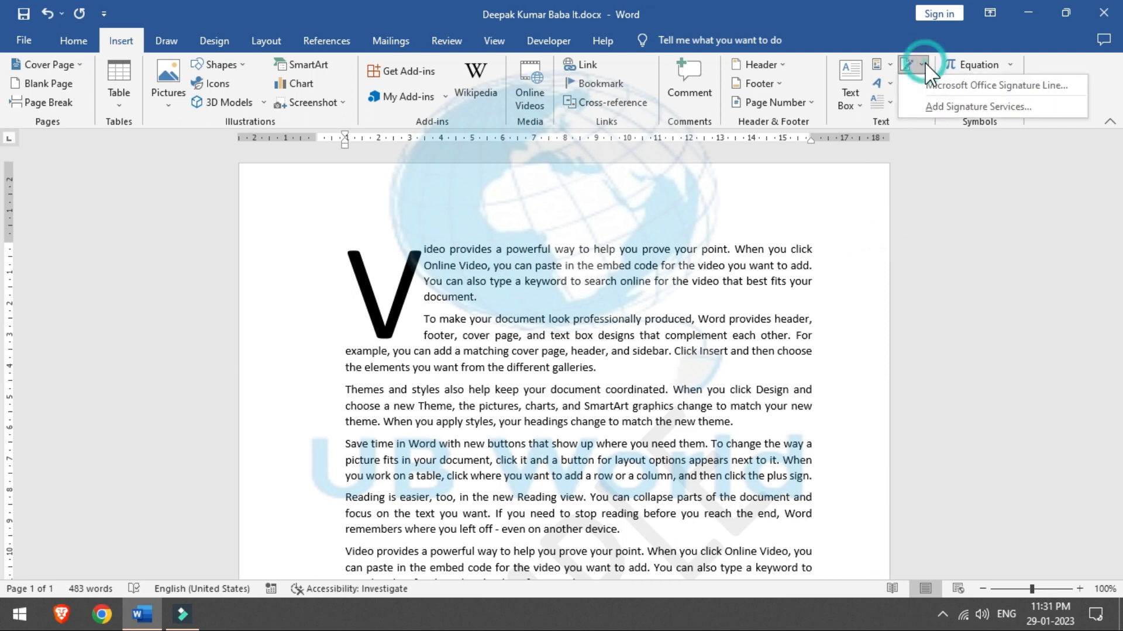
click(924, 107)
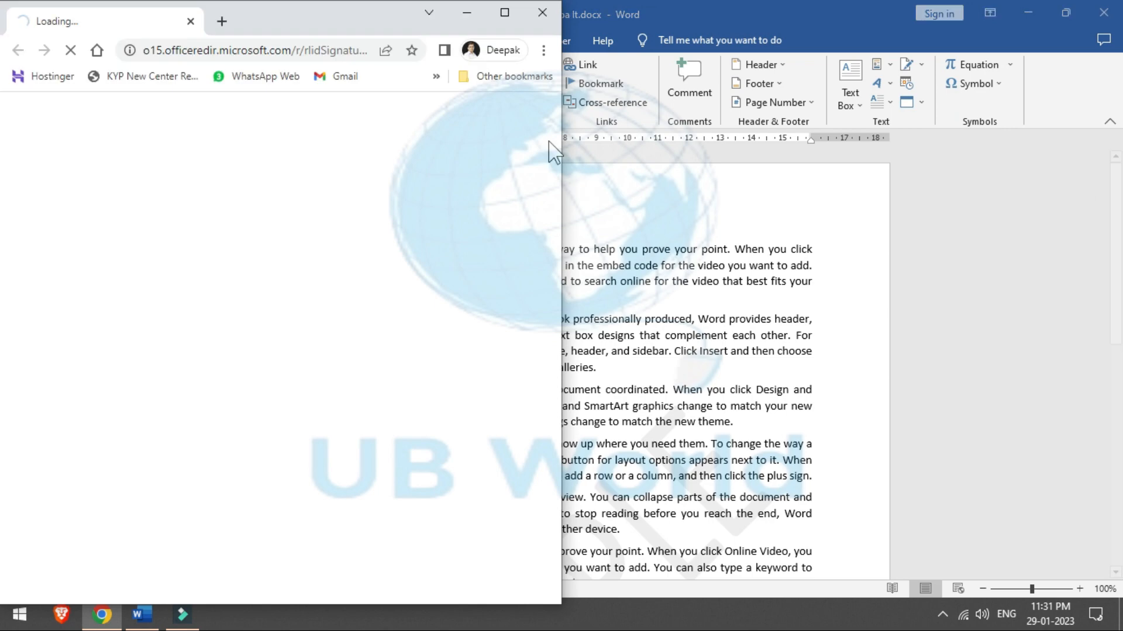
click(544, 13)
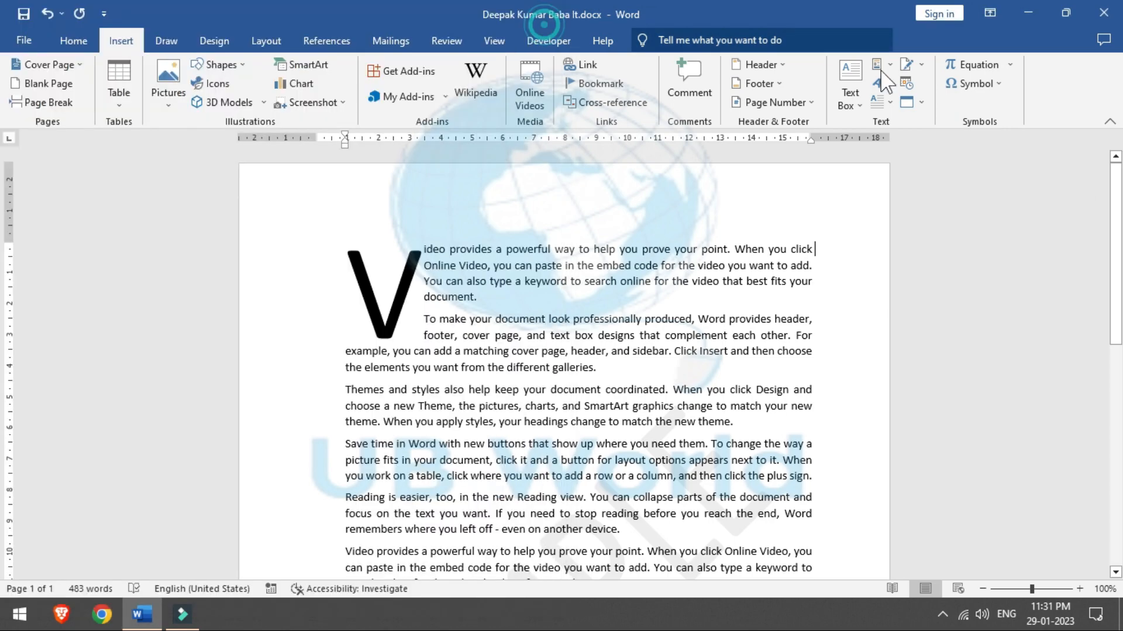
Step: Add a signature line with the signer's name, the title 'Owner' and the signer's e-mail address
click(921, 65)
click(949, 87)
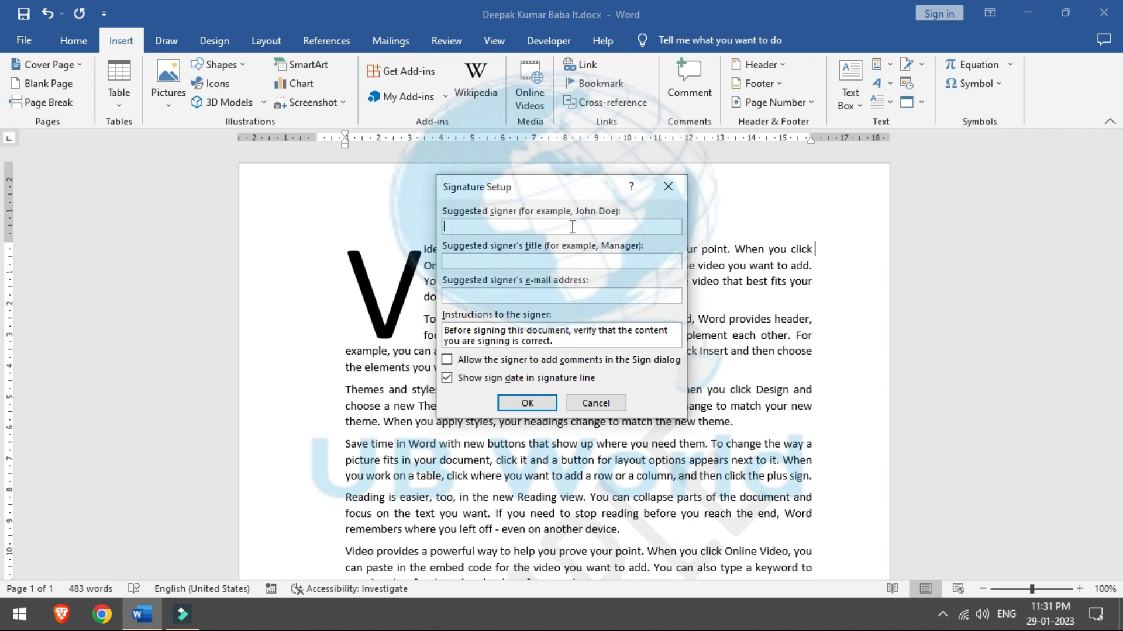
text(Baba It)
click(574, 262)
text(Owner)
click(552, 294)
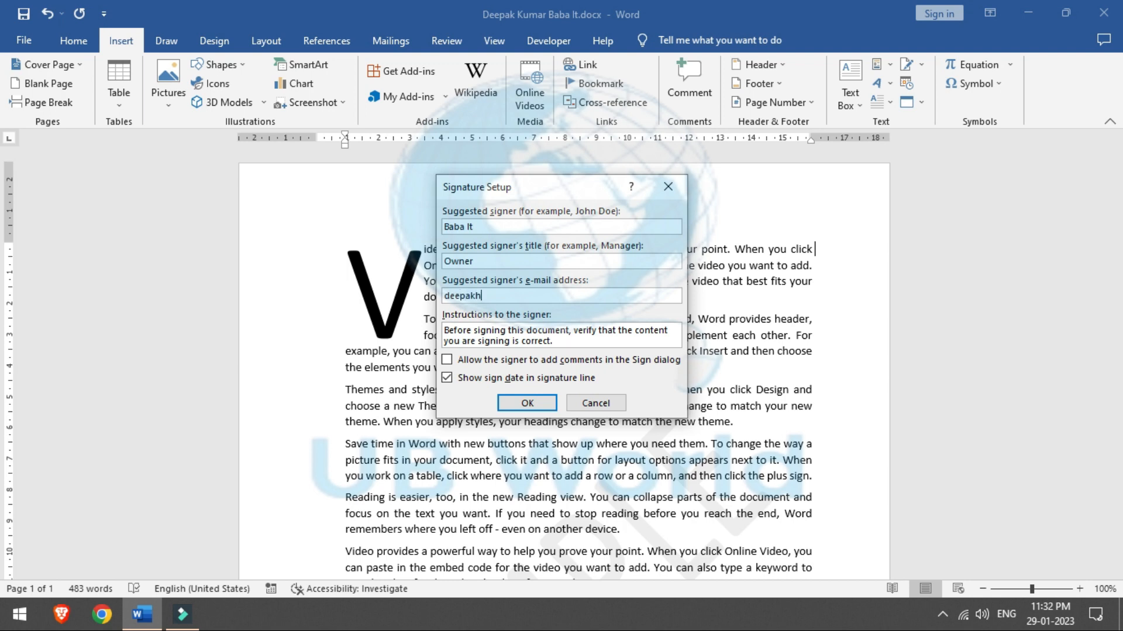
click(525, 405)
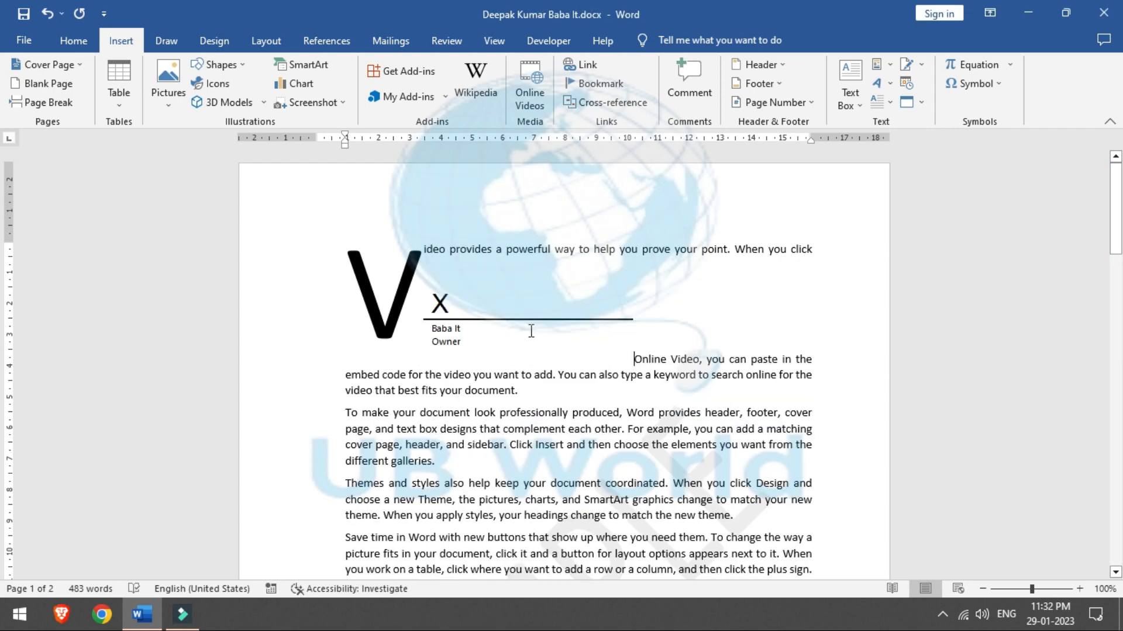
click(443, 315)
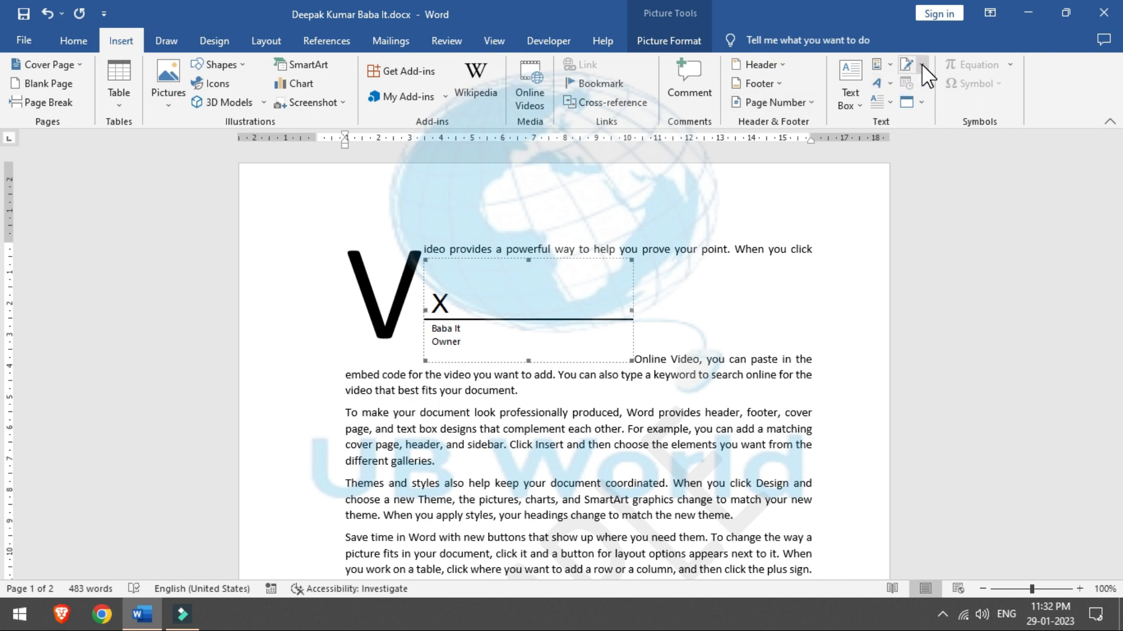
Step: Insert the date in '29 January 2023' format after the word 'the' in that paragraph
click(828, 328)
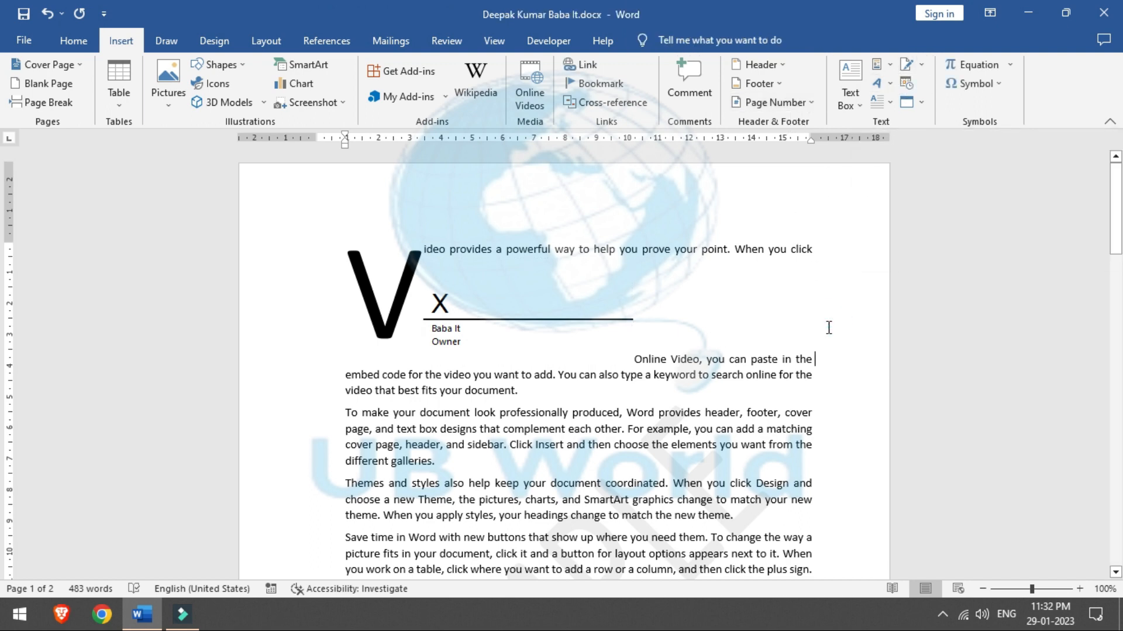
click(910, 84)
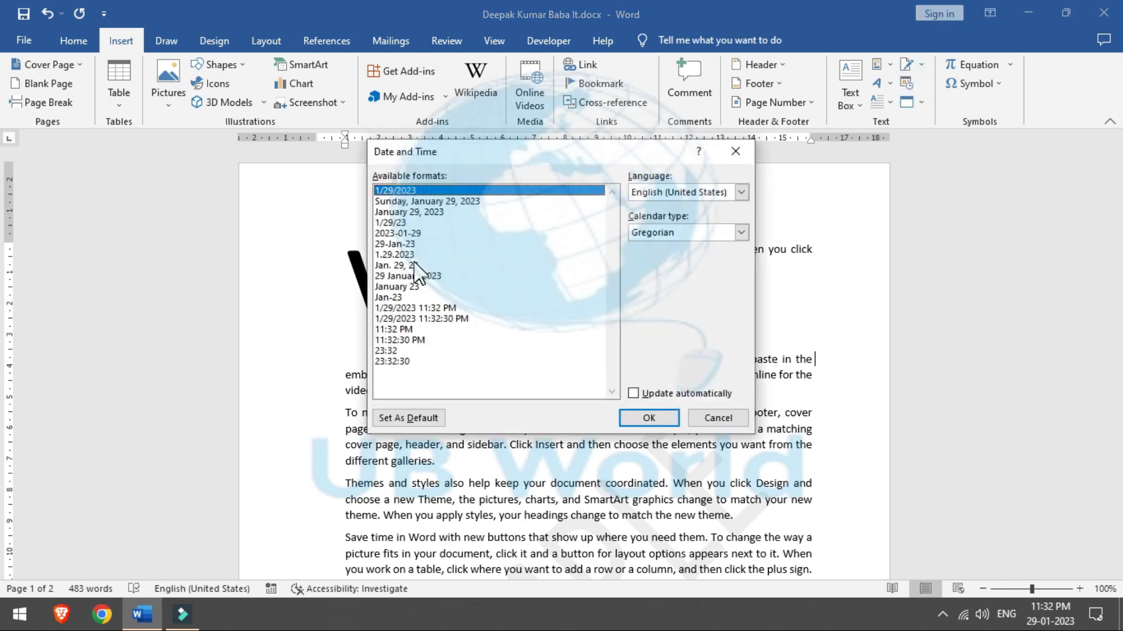
click(419, 276)
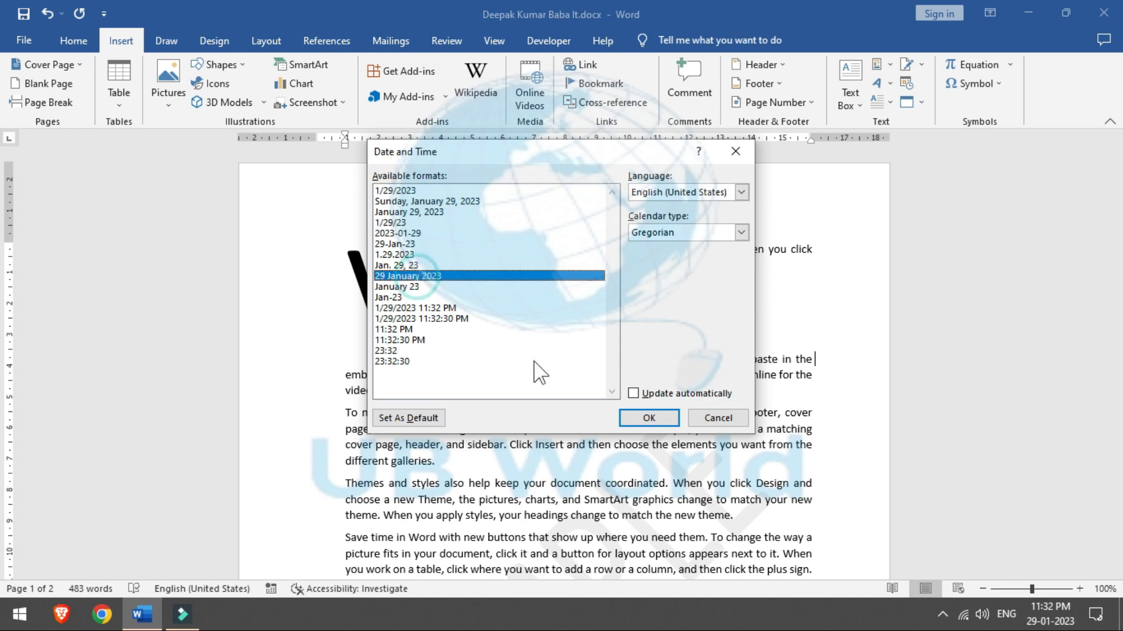
click(627, 415)
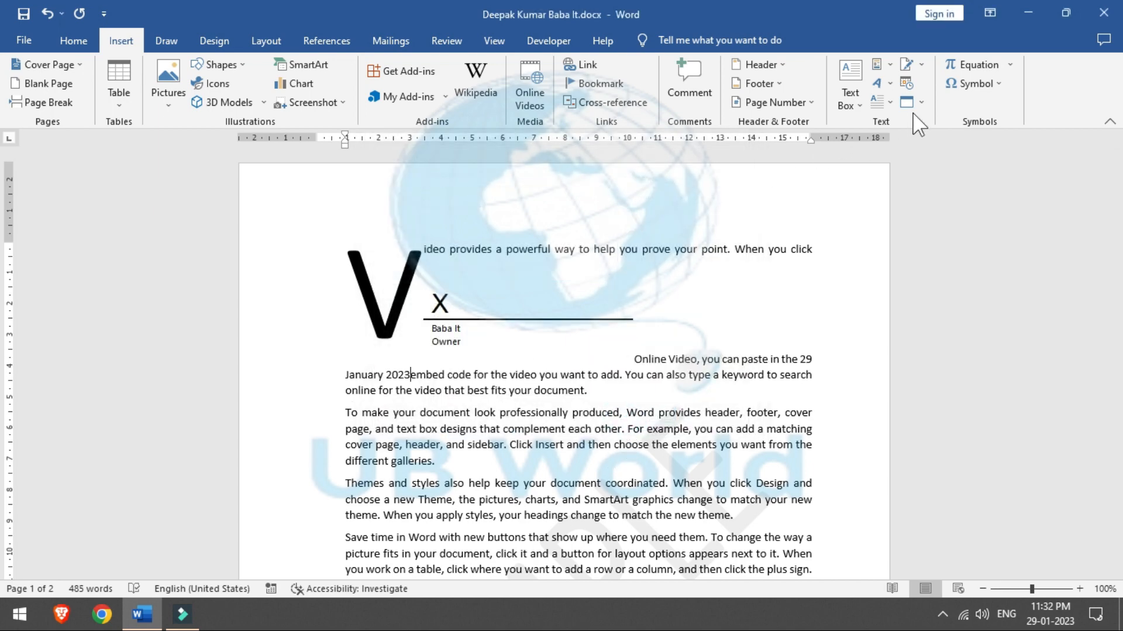
click(925, 101)
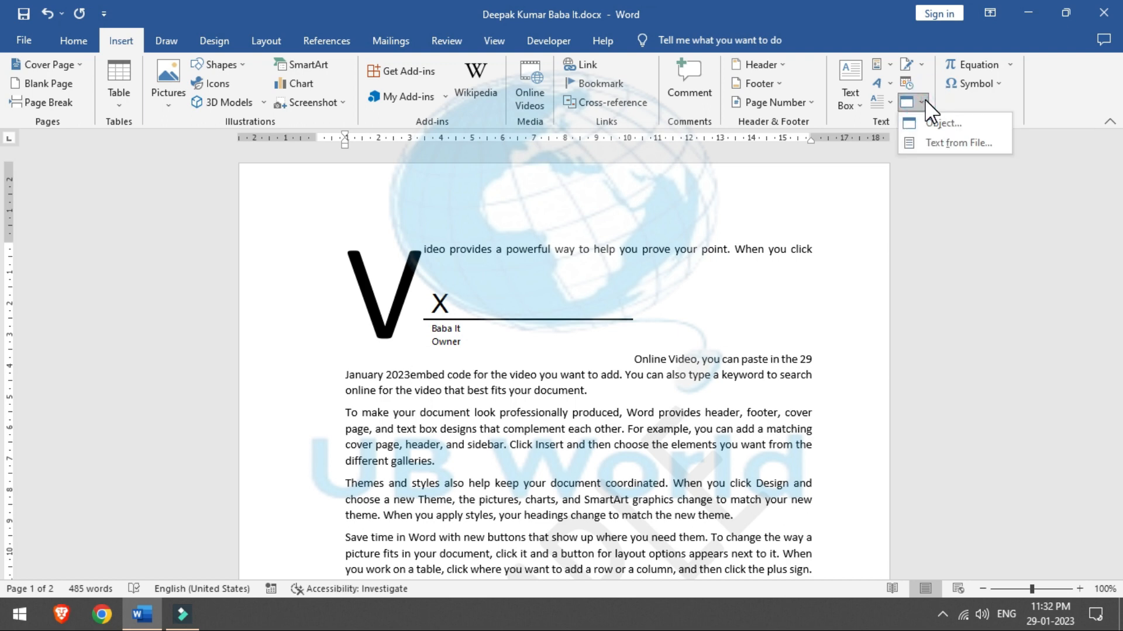
Step: Select all the document's text and delete it
click(721, 337)
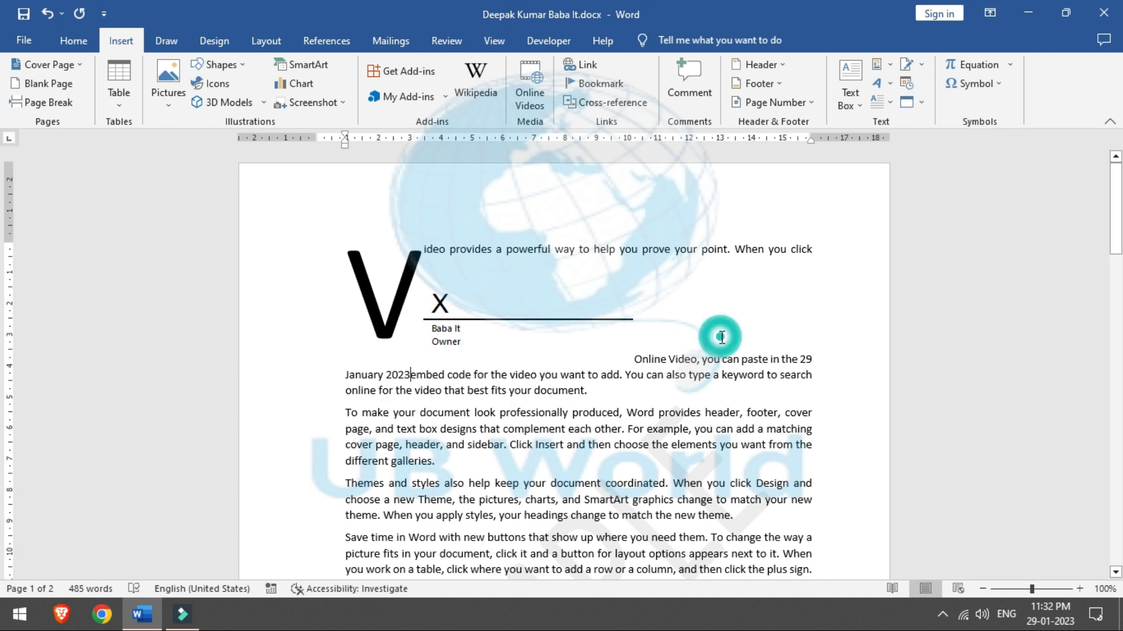
key(ctrl+a)
key(Delete)
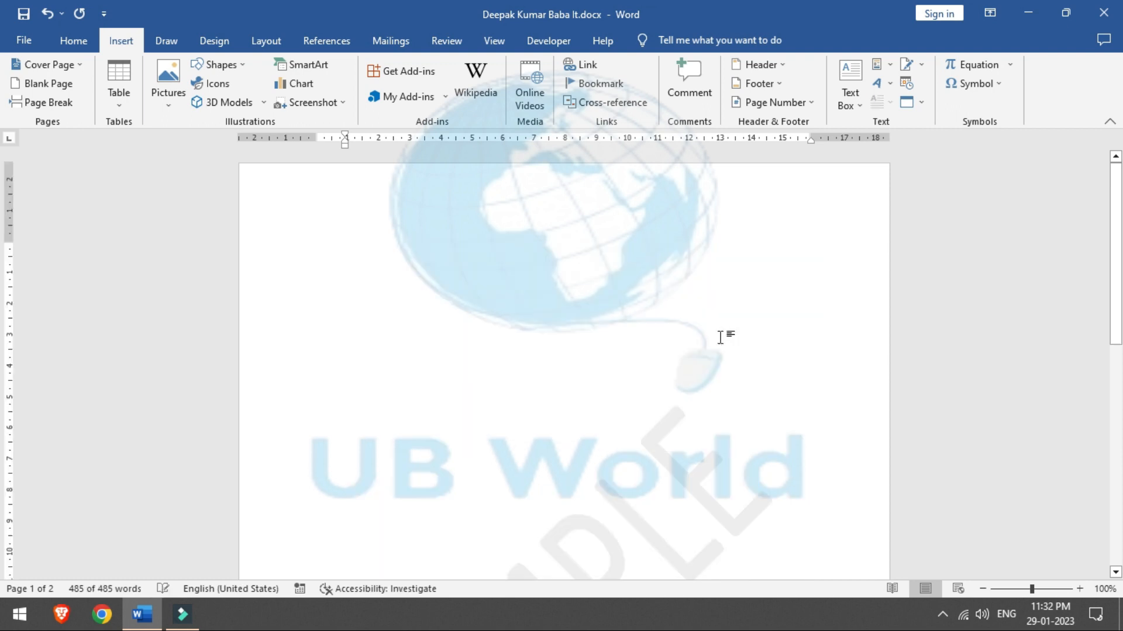
Step: Embed asd.pdf as an Adobe Acrobat Document object on the empty page
click(924, 103)
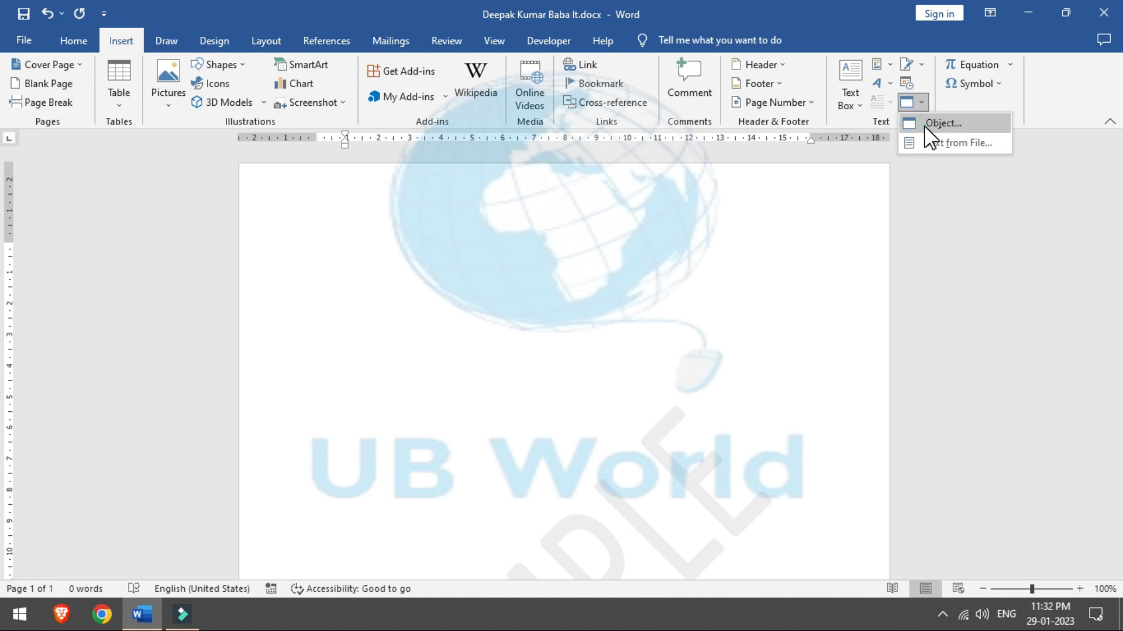
click(924, 124)
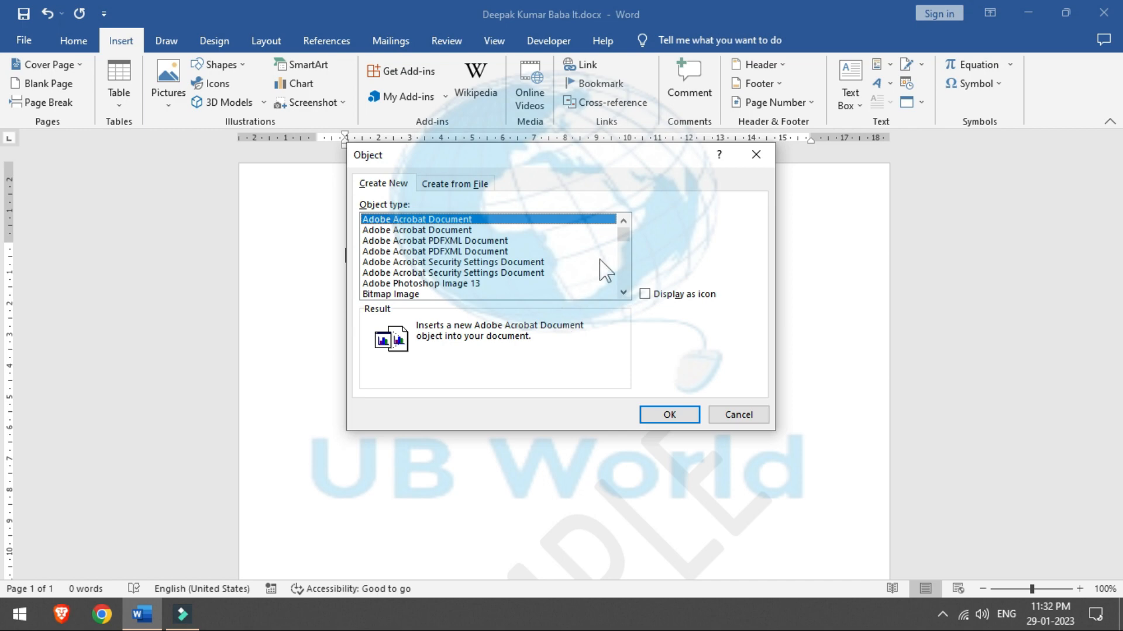
mouse_move(624, 236)
mouse_down()
mouse_move(626, 288)
mouse_move(622, 231)
mouse_move(621, 243)
mouse_up()
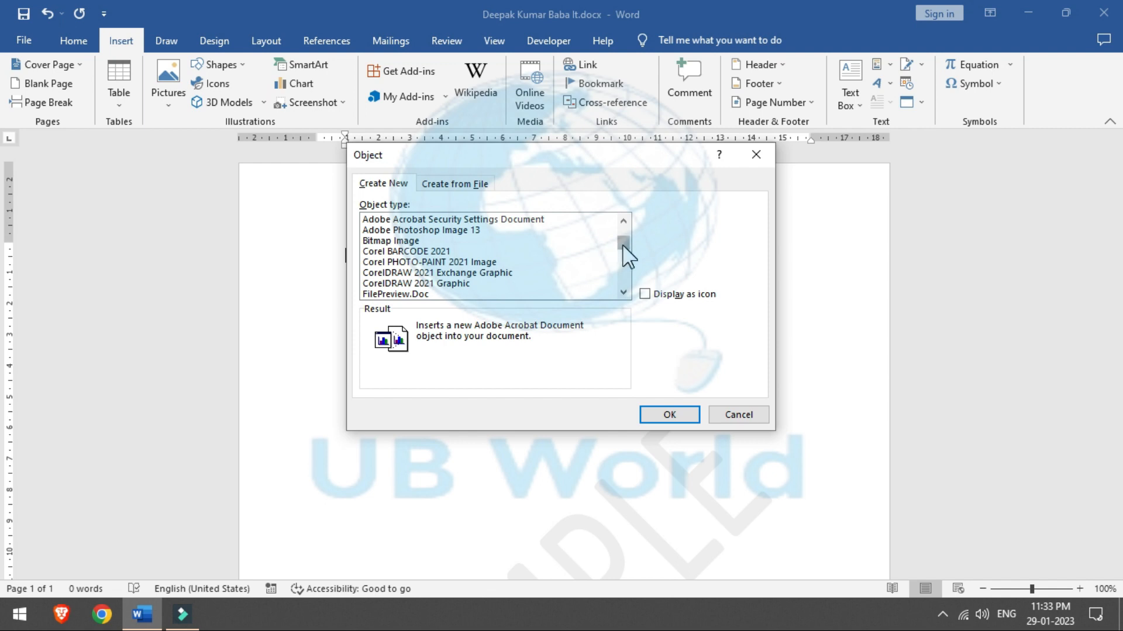
drag(624, 253, 623, 223)
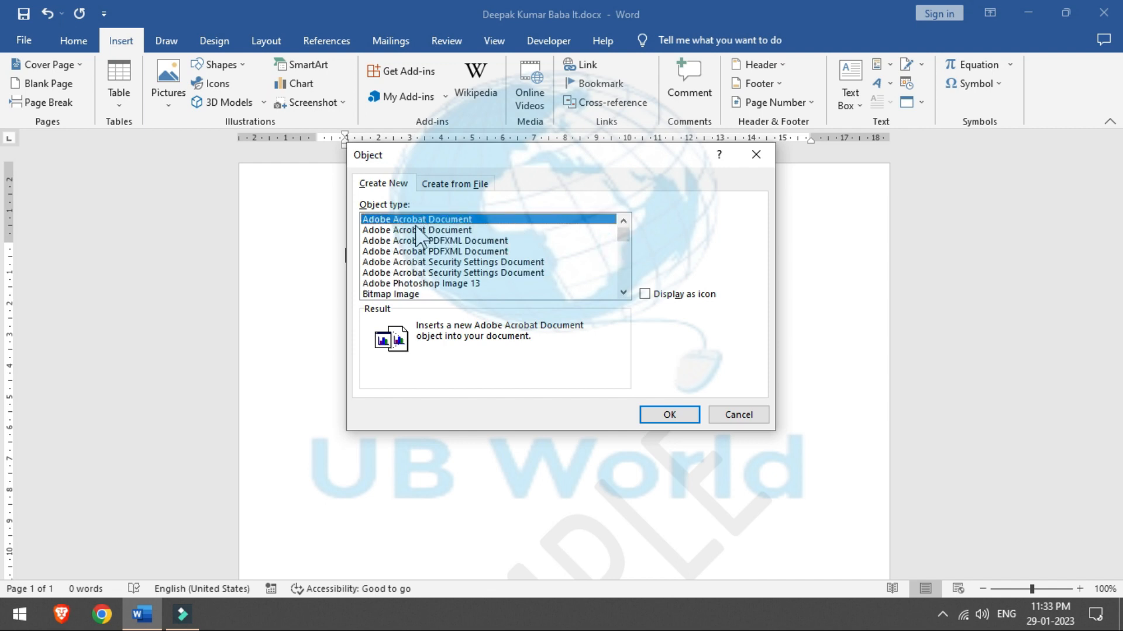
click(658, 411)
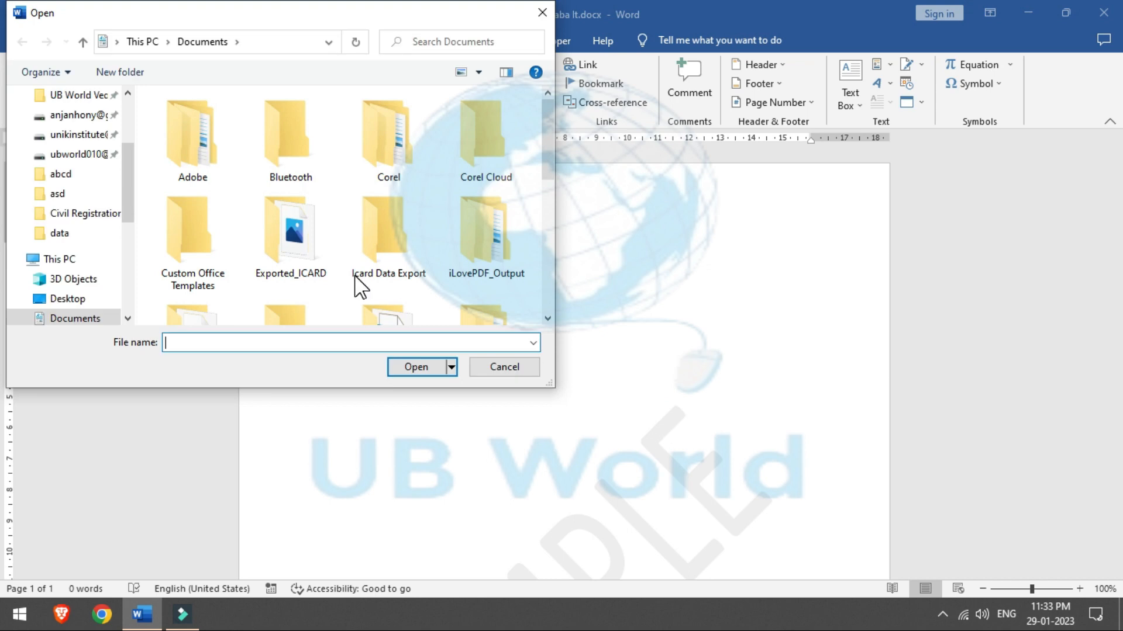
click(548, 199)
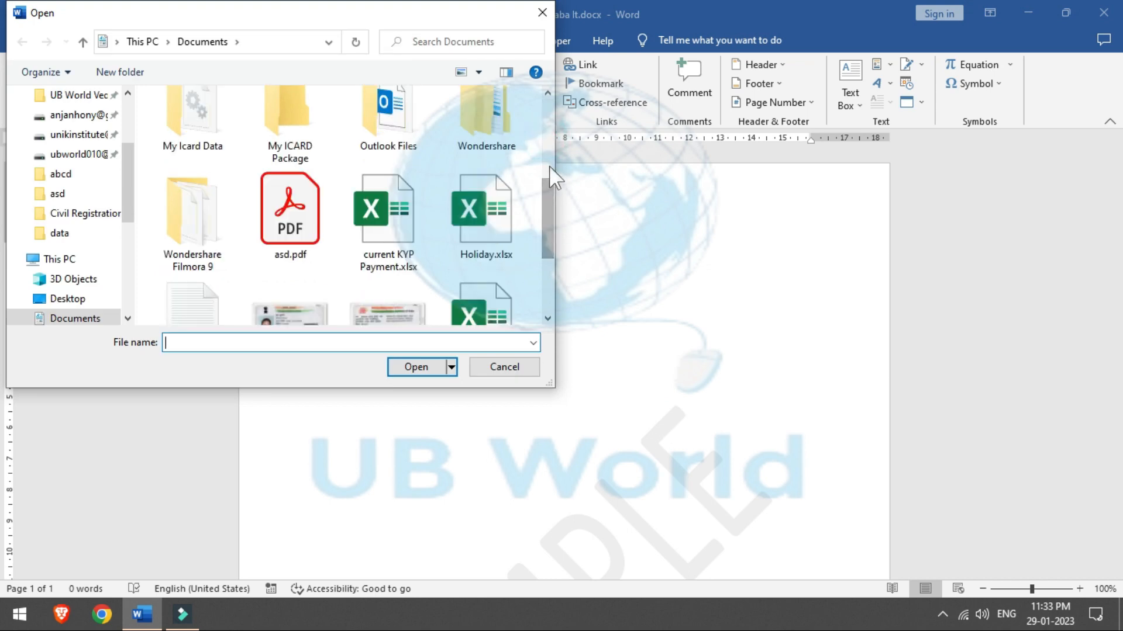
click(290, 214)
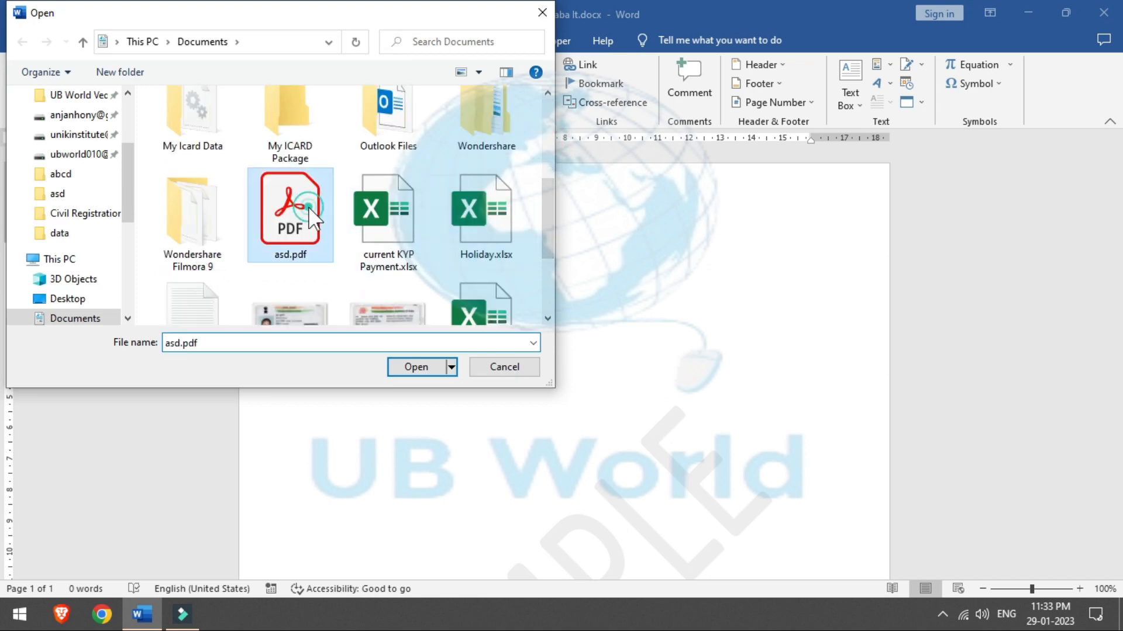
click(415, 367)
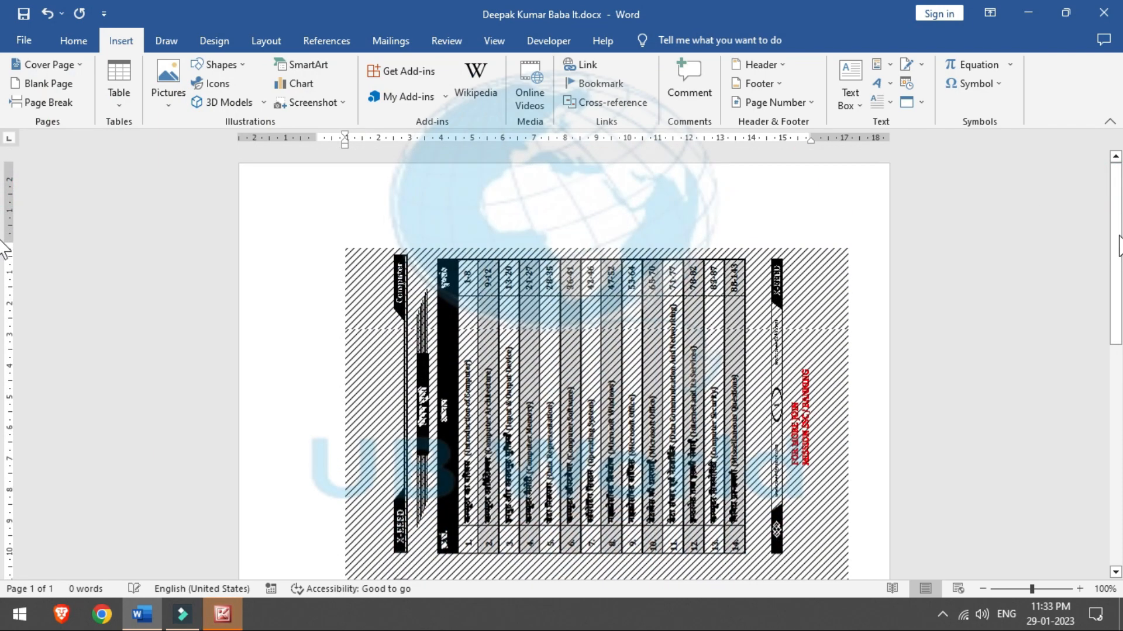
Step: Use Text from File with all file types listed to insert Textfile.txt from the Desktop
click(724, 312)
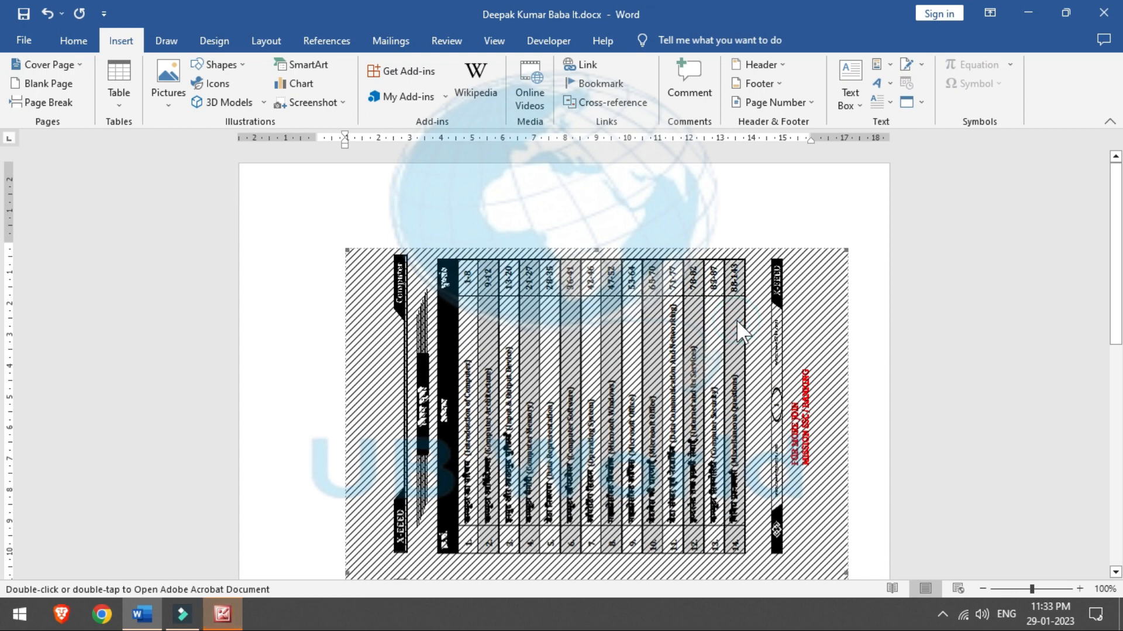
scroll(4, 258, down, 10)
drag(1122, 405, 1115, 164)
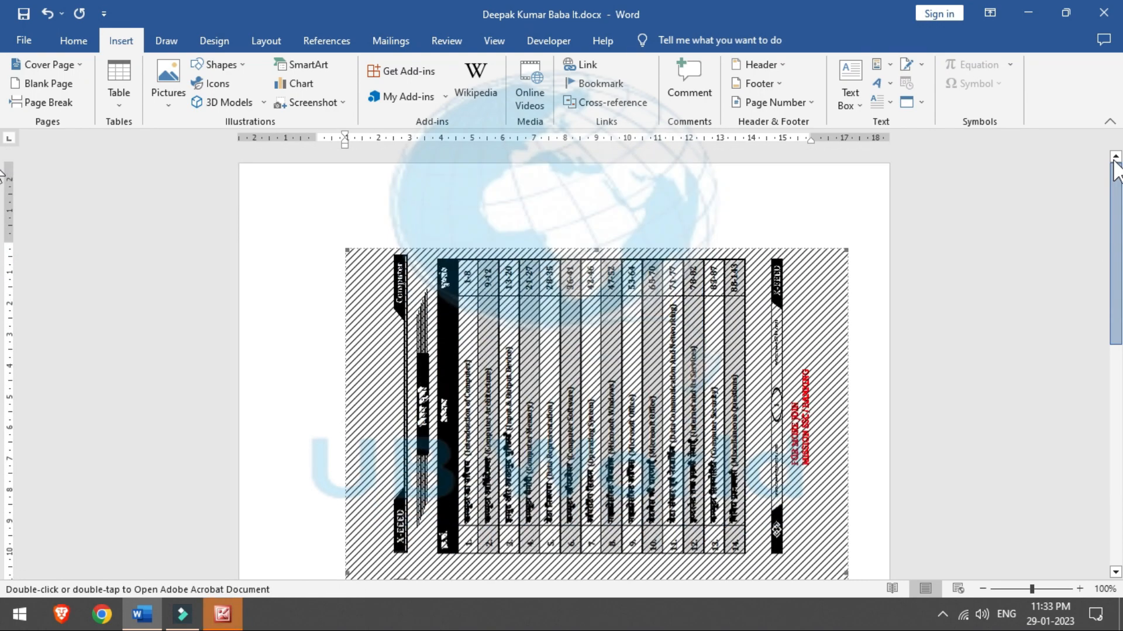
click(921, 103)
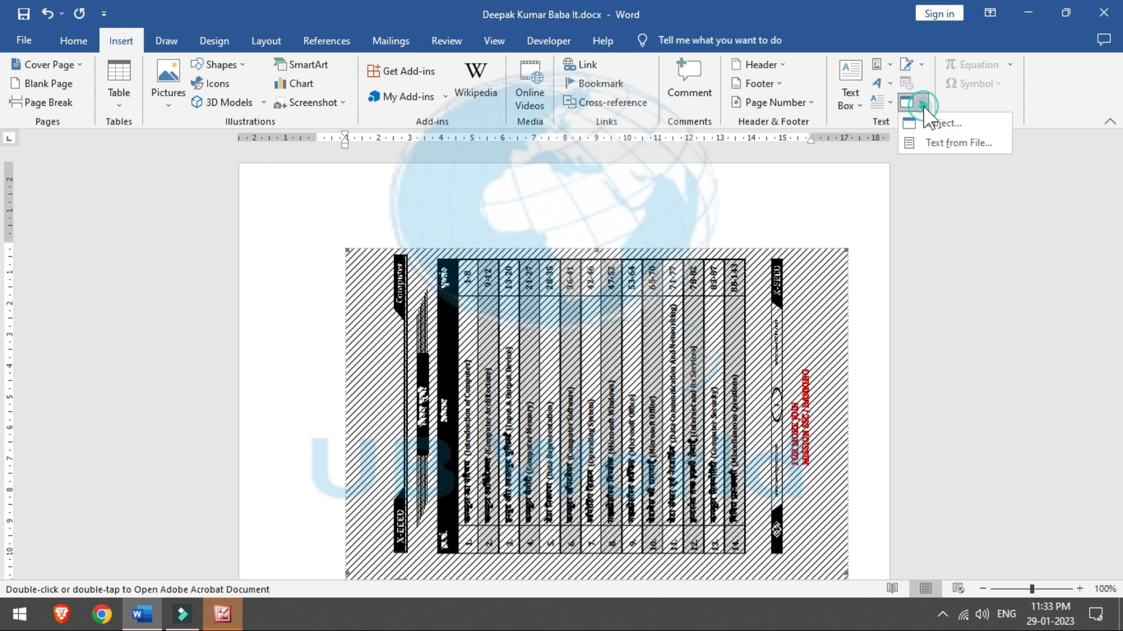
click(949, 143)
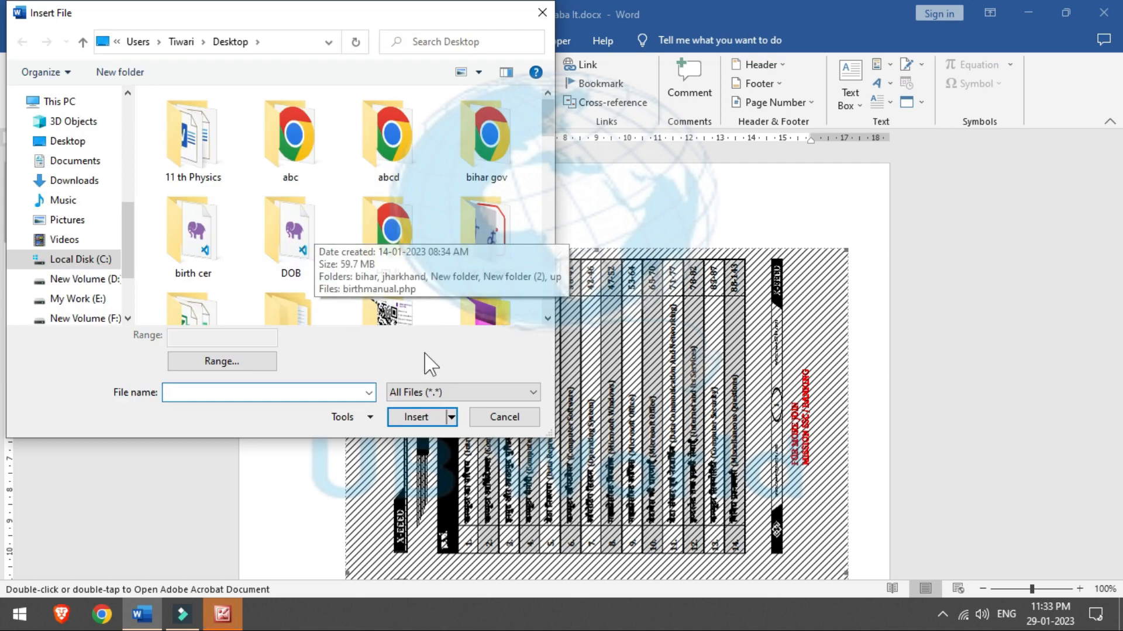
click(429, 392)
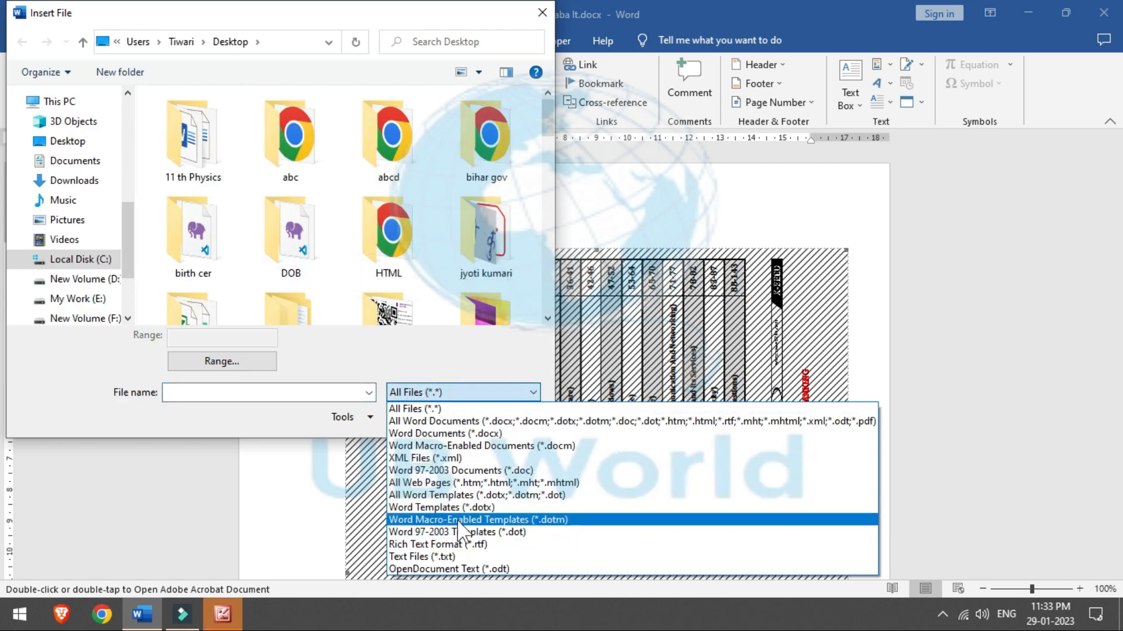
click(454, 393)
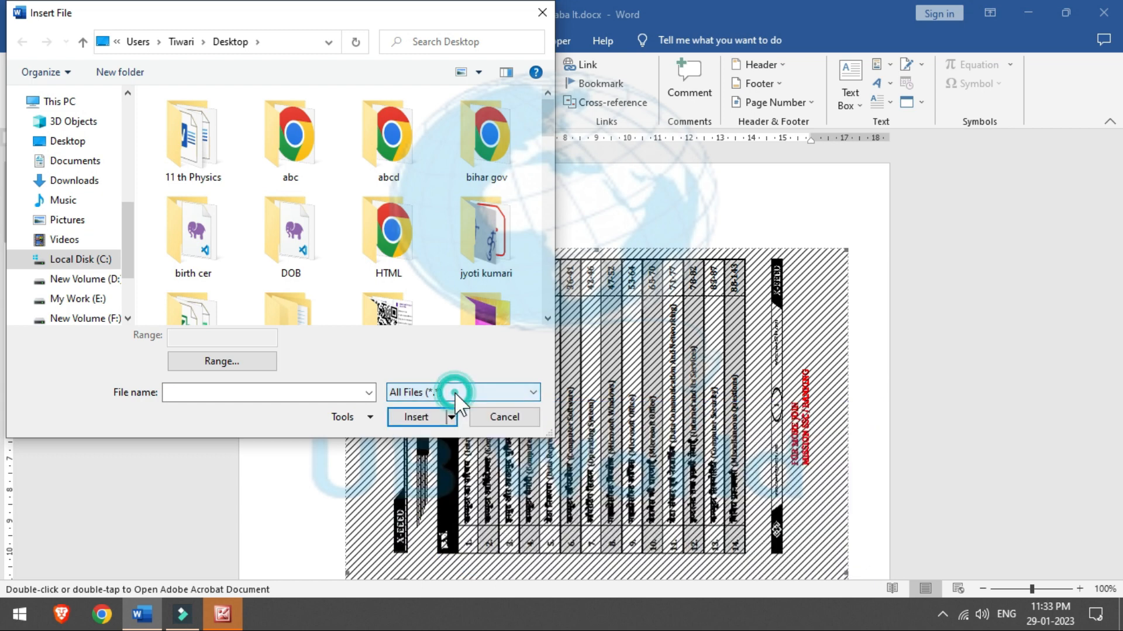
drag(546, 101, 539, 263)
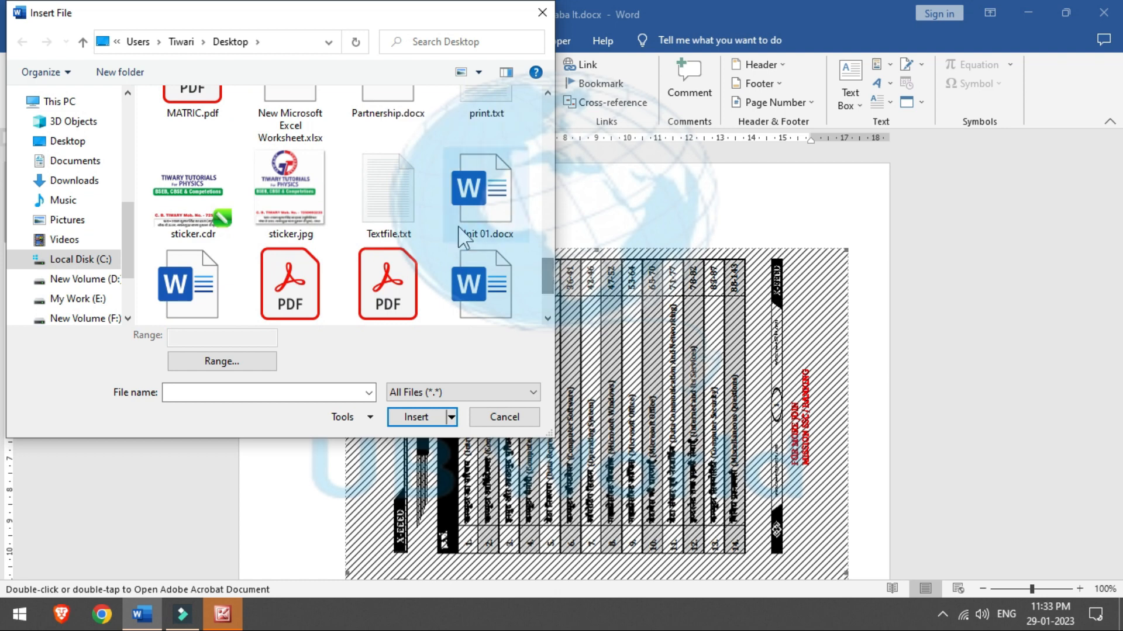
click(400, 201)
click(414, 411)
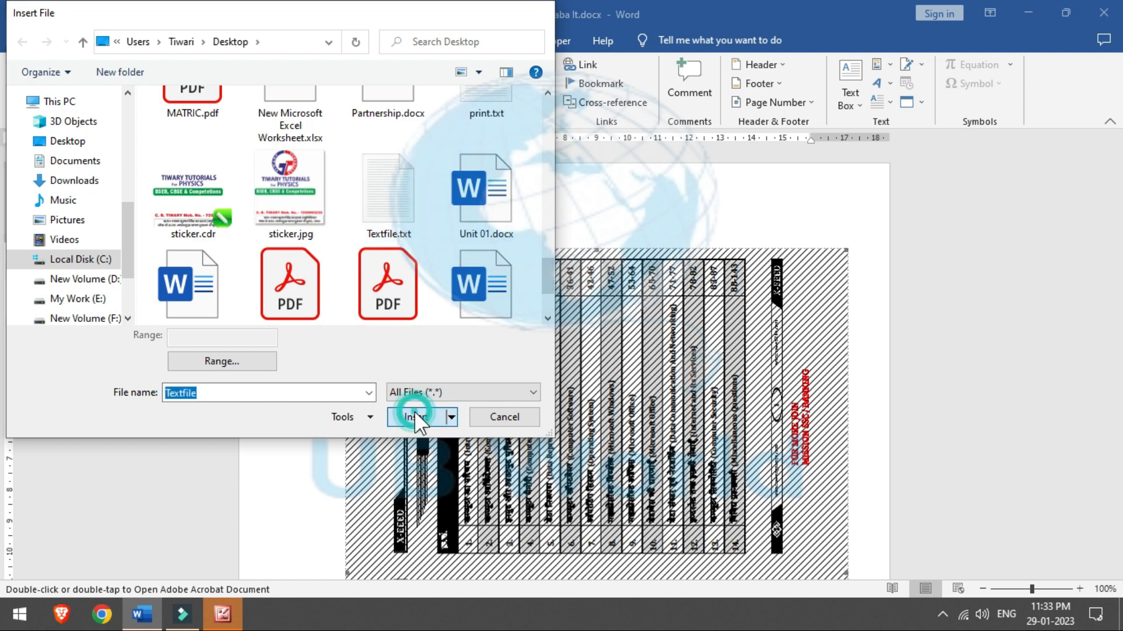